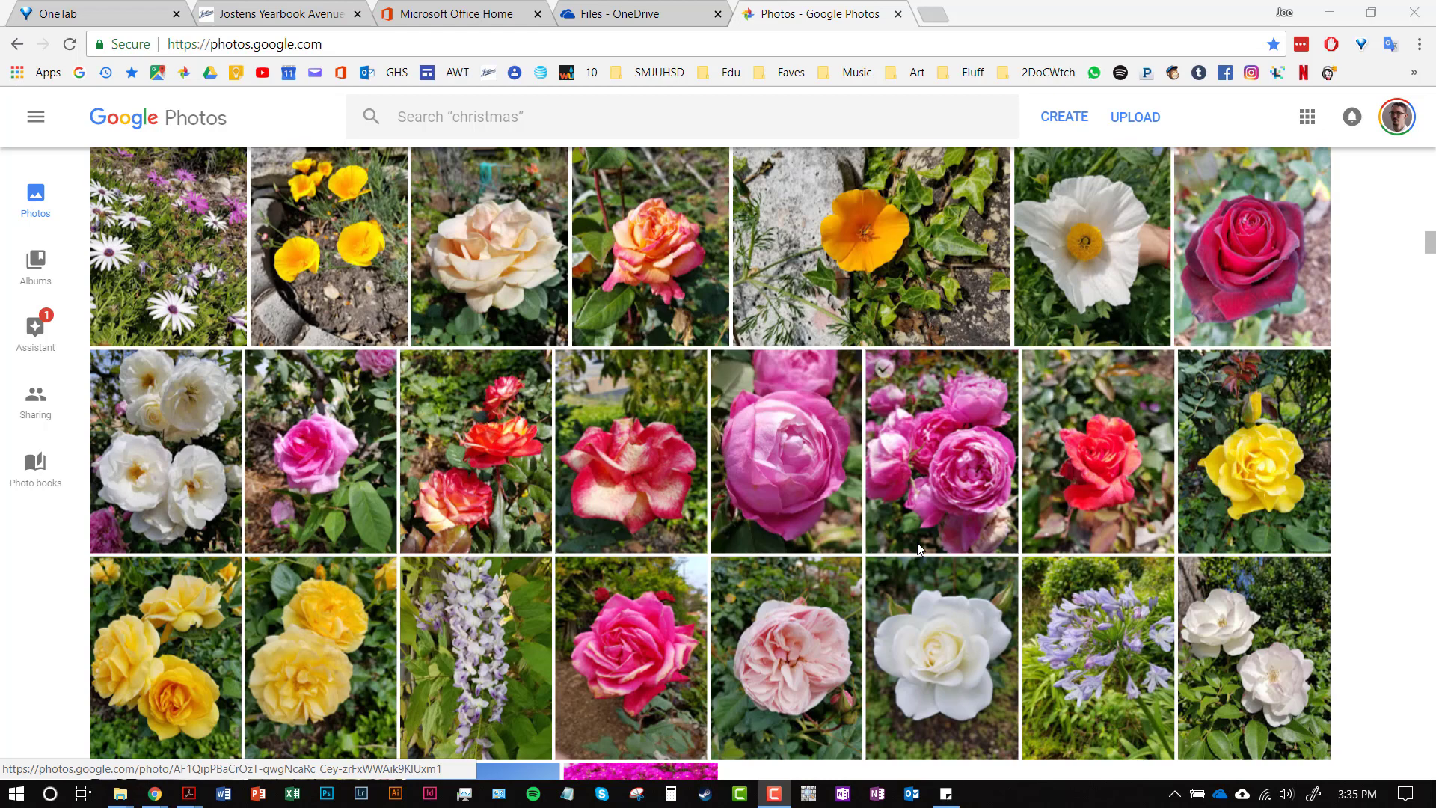
Step: Select the two neighbouring pink rose photos and the red-and-white rose beside them, and download all three
{"action": "left_click", "coordinate": [884, 368]}
{"action": "left_click", "coordinate": [729, 368]}
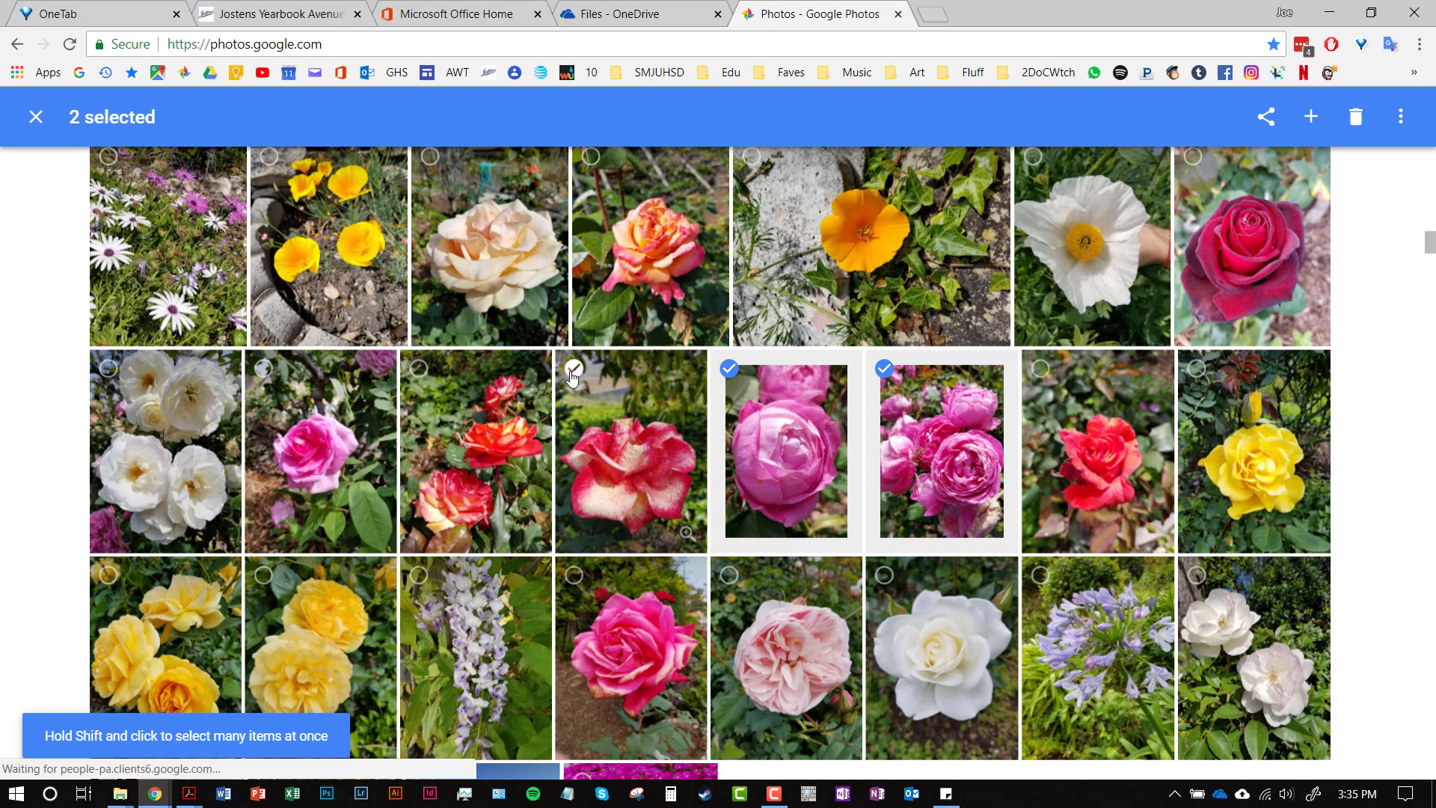
{"action": "left_click", "coordinate": [574, 368]}
{"action": "left_click", "coordinate": [1401, 116]}
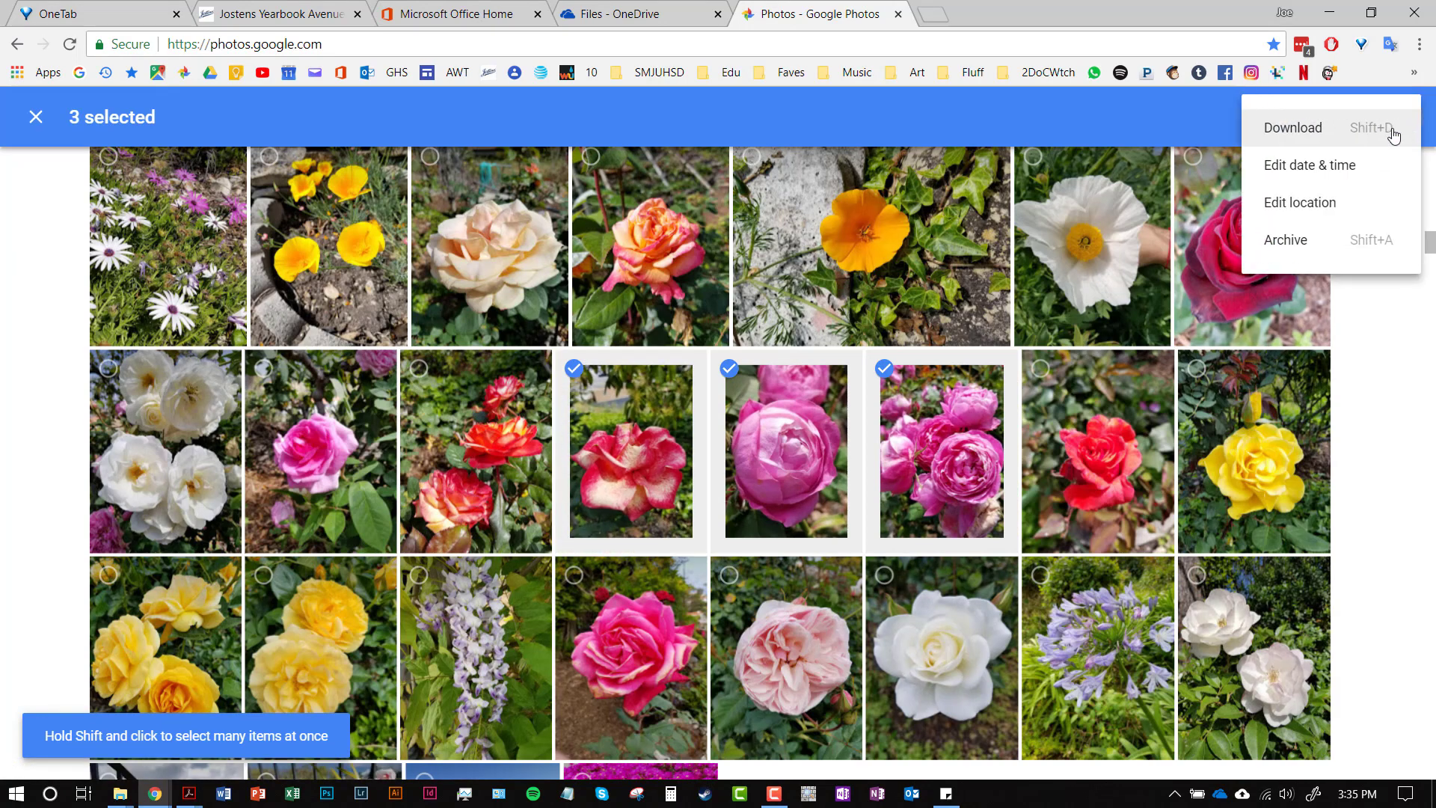
{"action": "left_click", "coordinate": [1293, 137]}
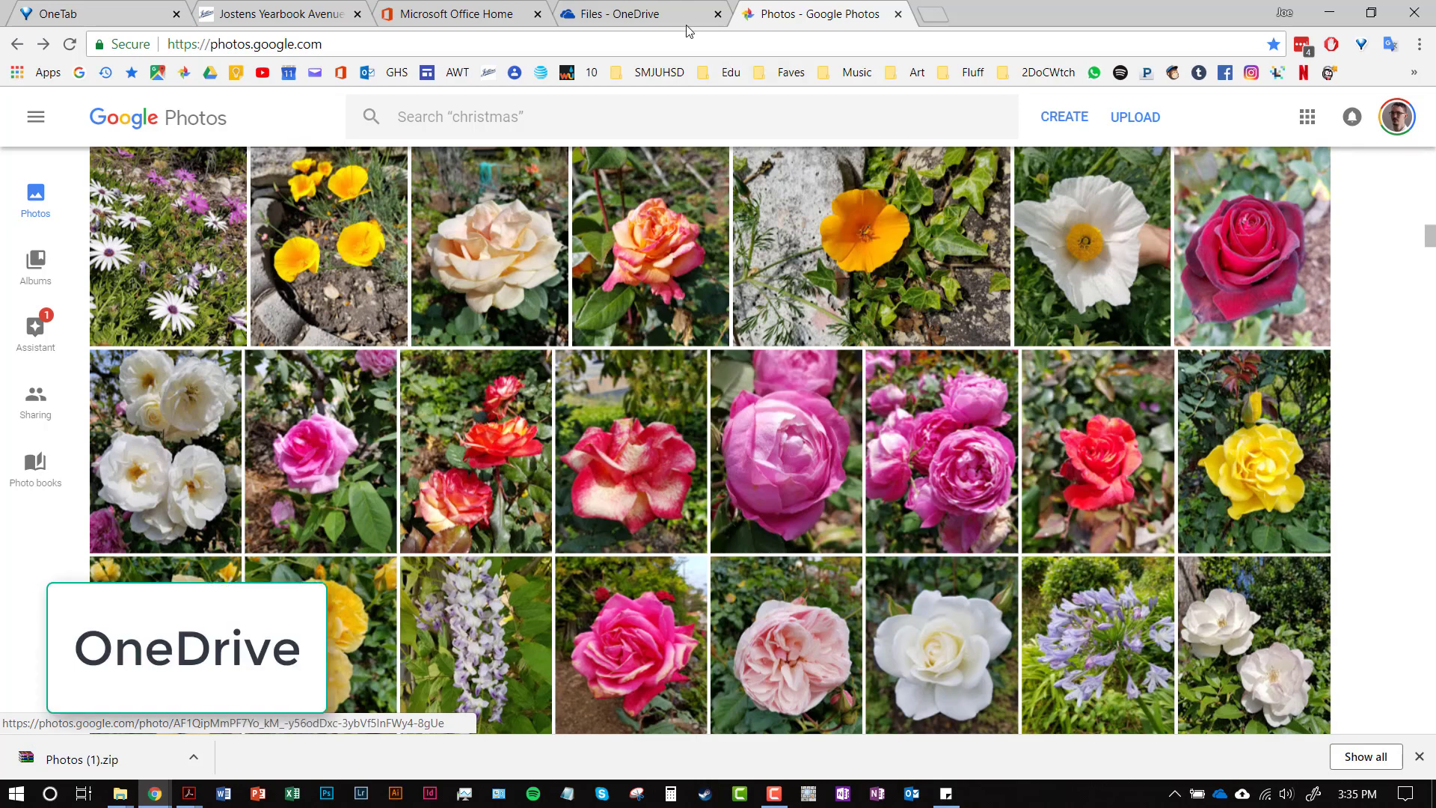
Step: Switch to the OneDrive web files and view the same synced OneDrive folder in File Explorer
{"action": "left_click", "coordinate": [641, 18]}
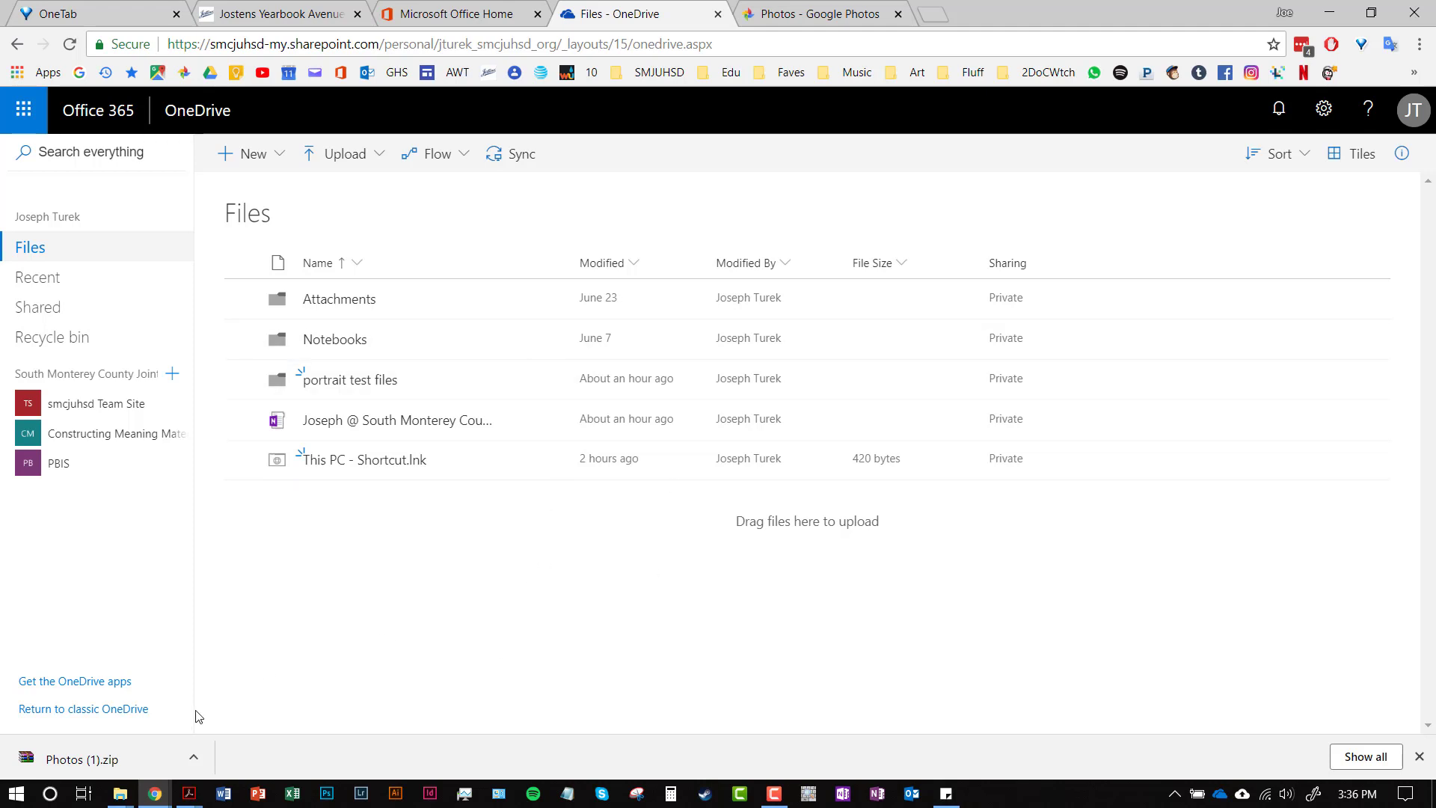
{"action": "left_click", "coordinate": [118, 798]}
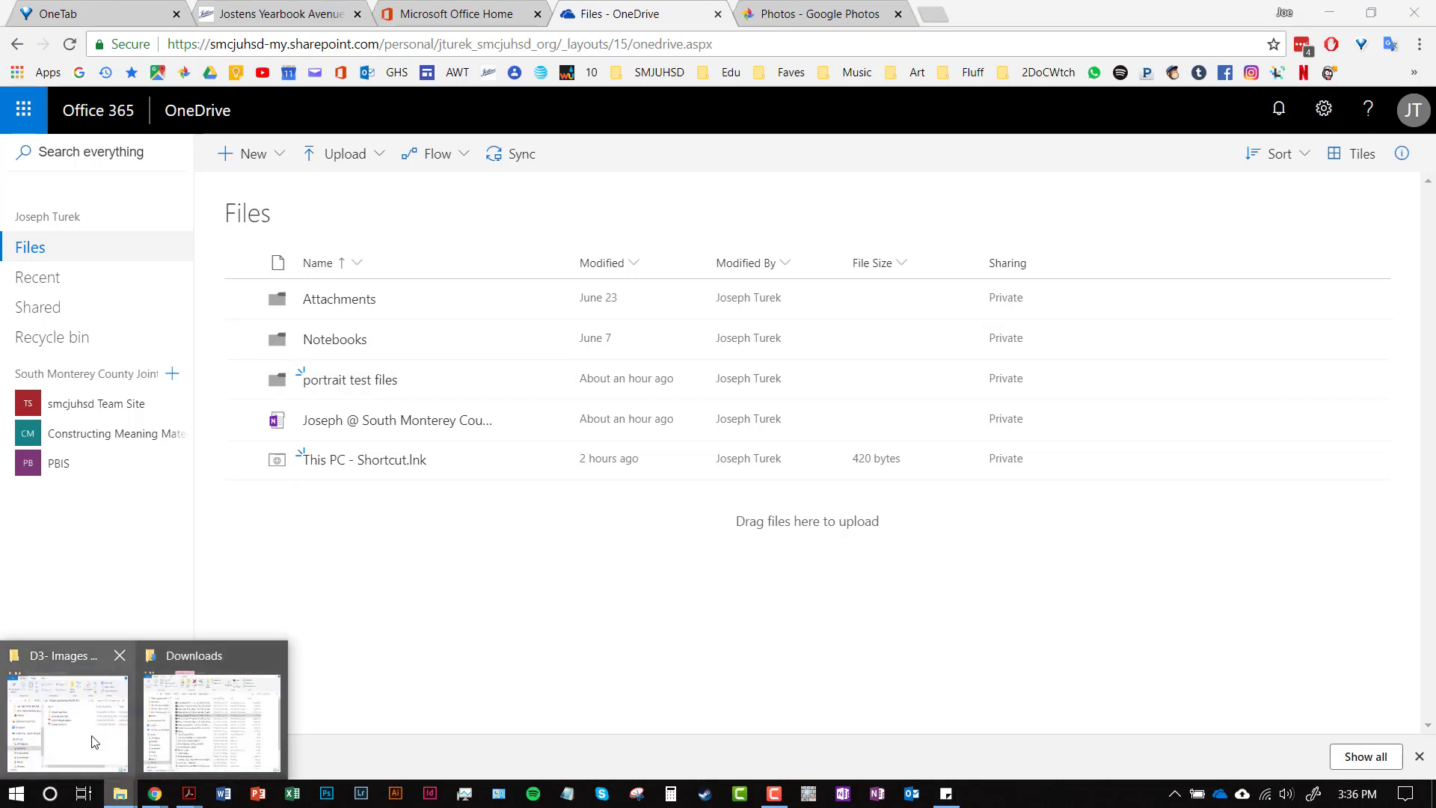
{"action": "left_click", "coordinate": [92, 737]}
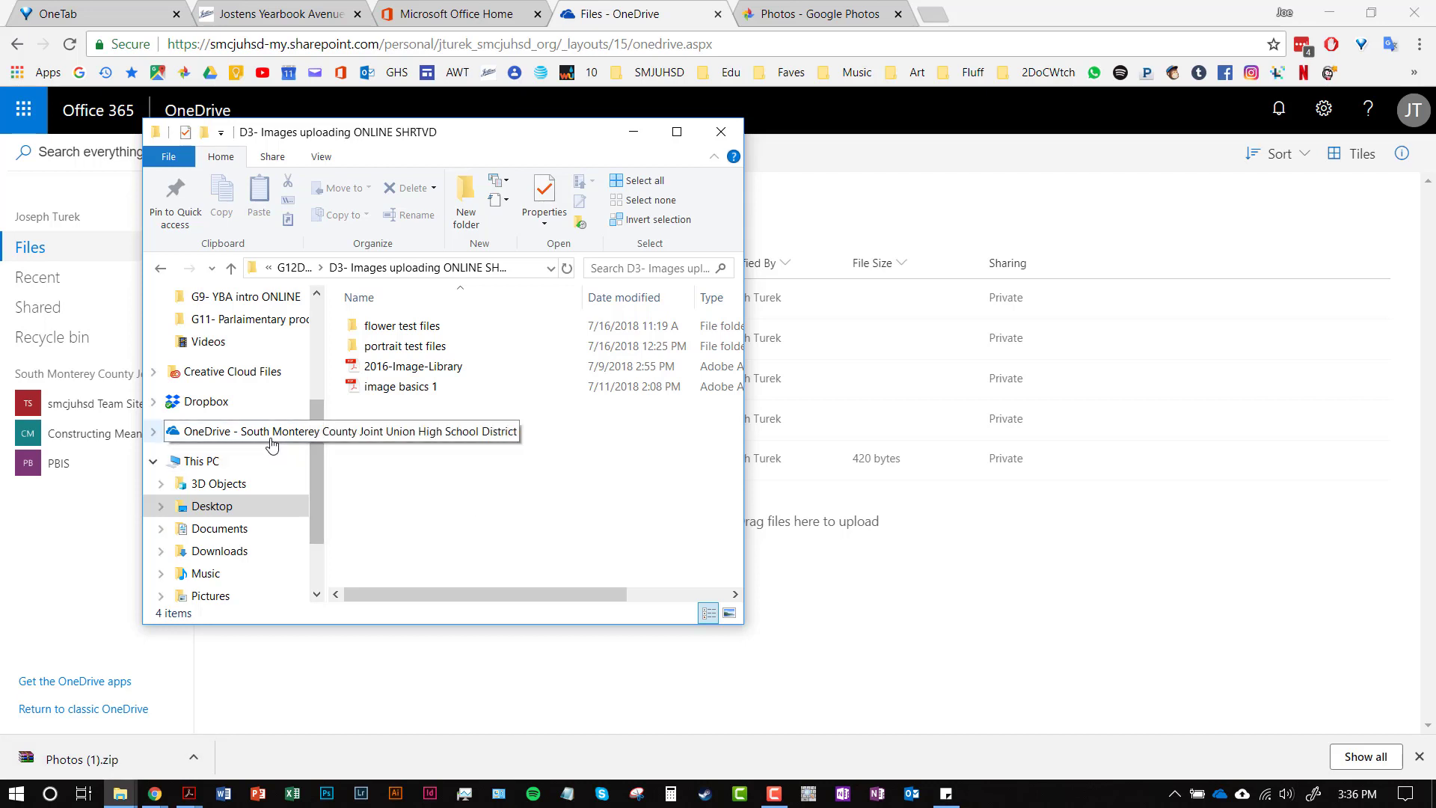
{"action": "left_click", "coordinate": [247, 432]}
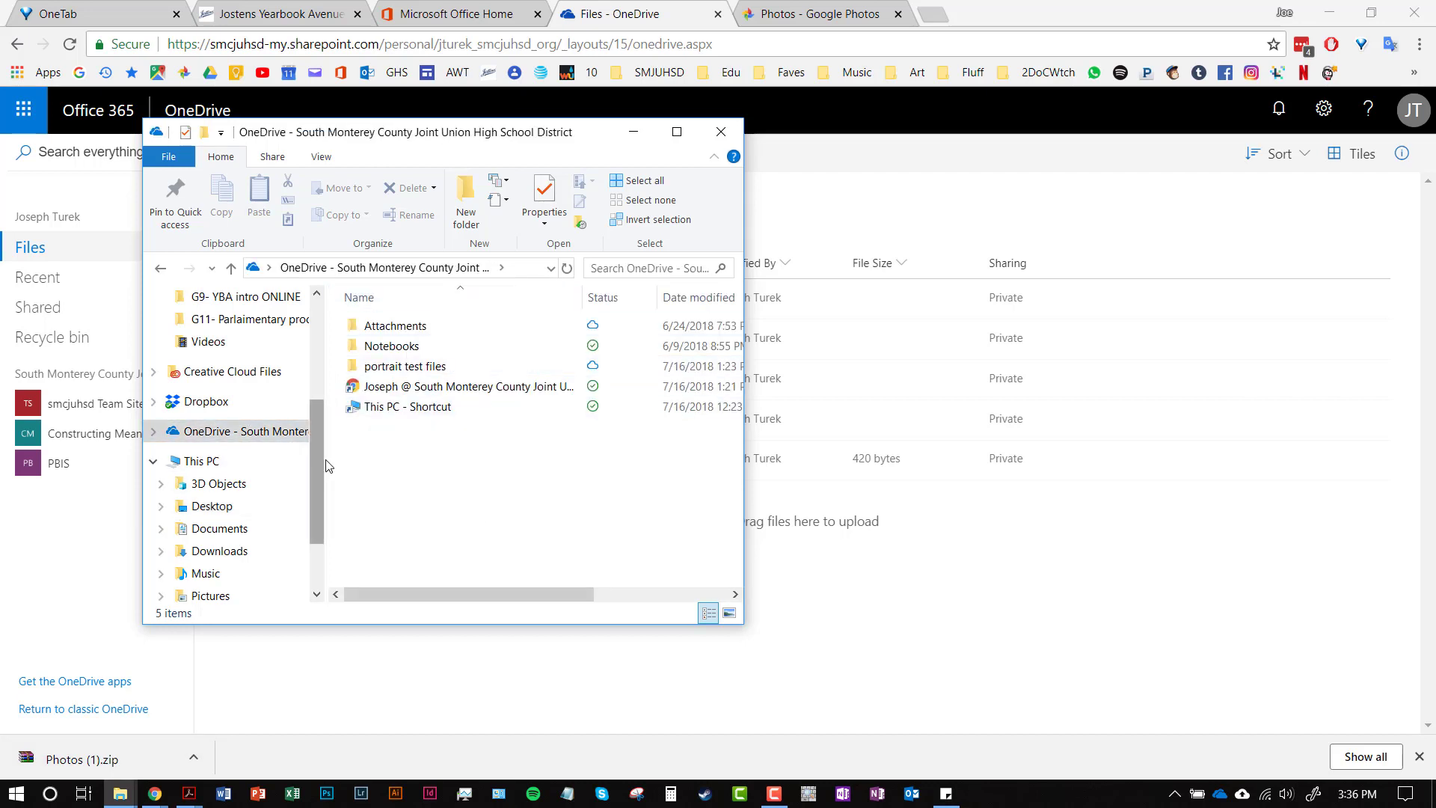
Step: Look through the local flower test files and portrait test files folders inside D3- Images uploading ONLINE SHRTVD
{"action": "left_click", "coordinate": [154, 270]}
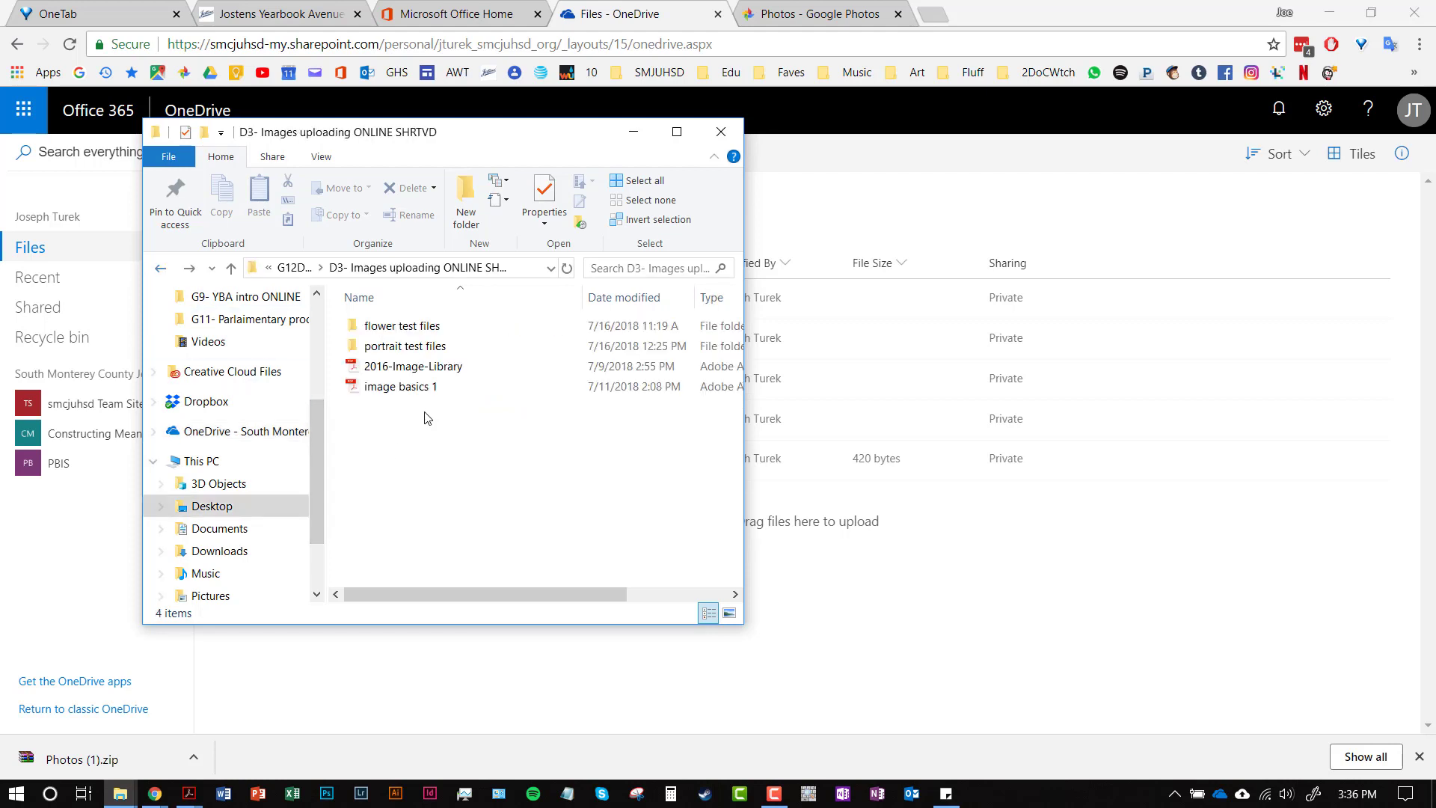
{"action": "double_click", "coordinate": [427, 330]}
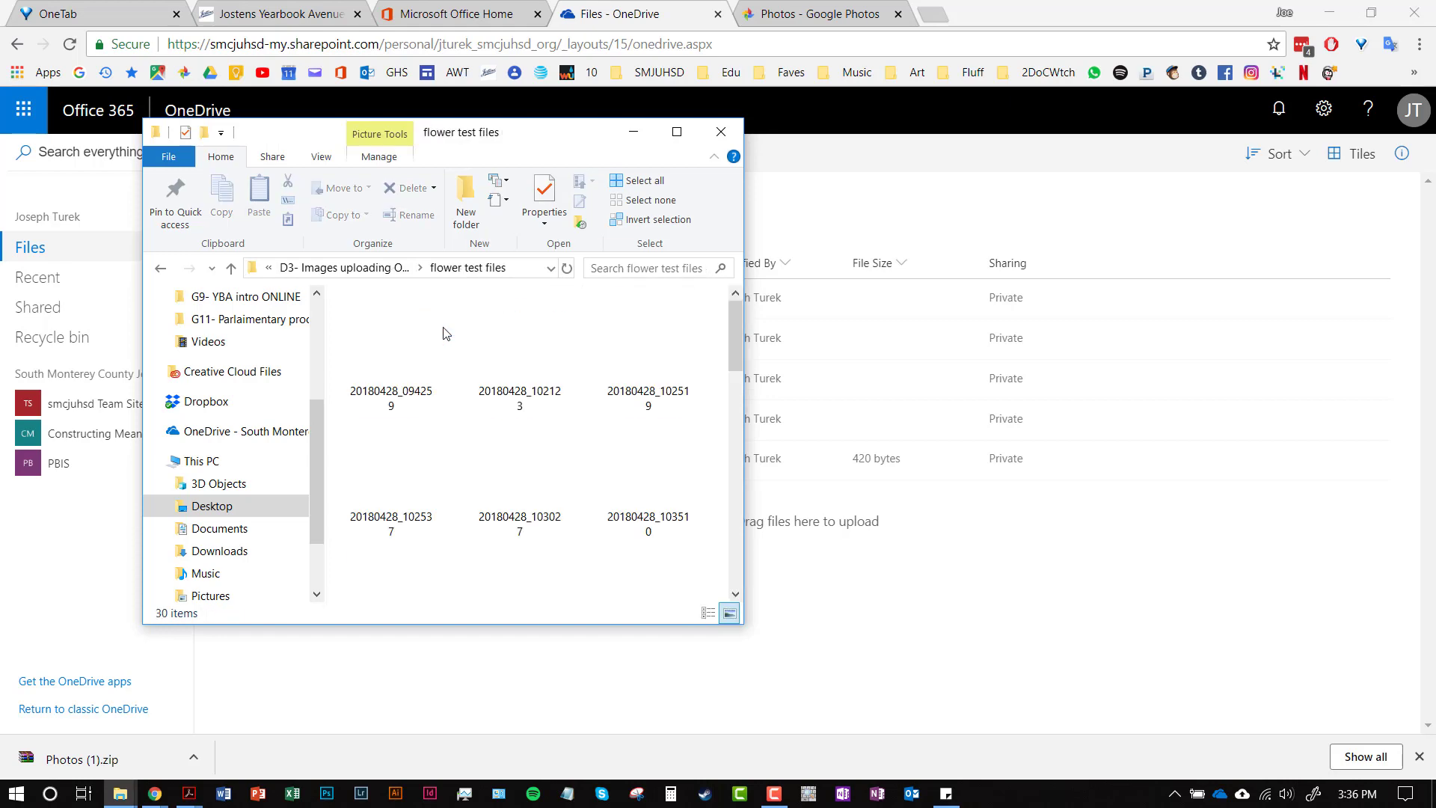
{"action": "left_click_drag", "start_coordinate": [733, 351], "coordinate": [733, 416]}
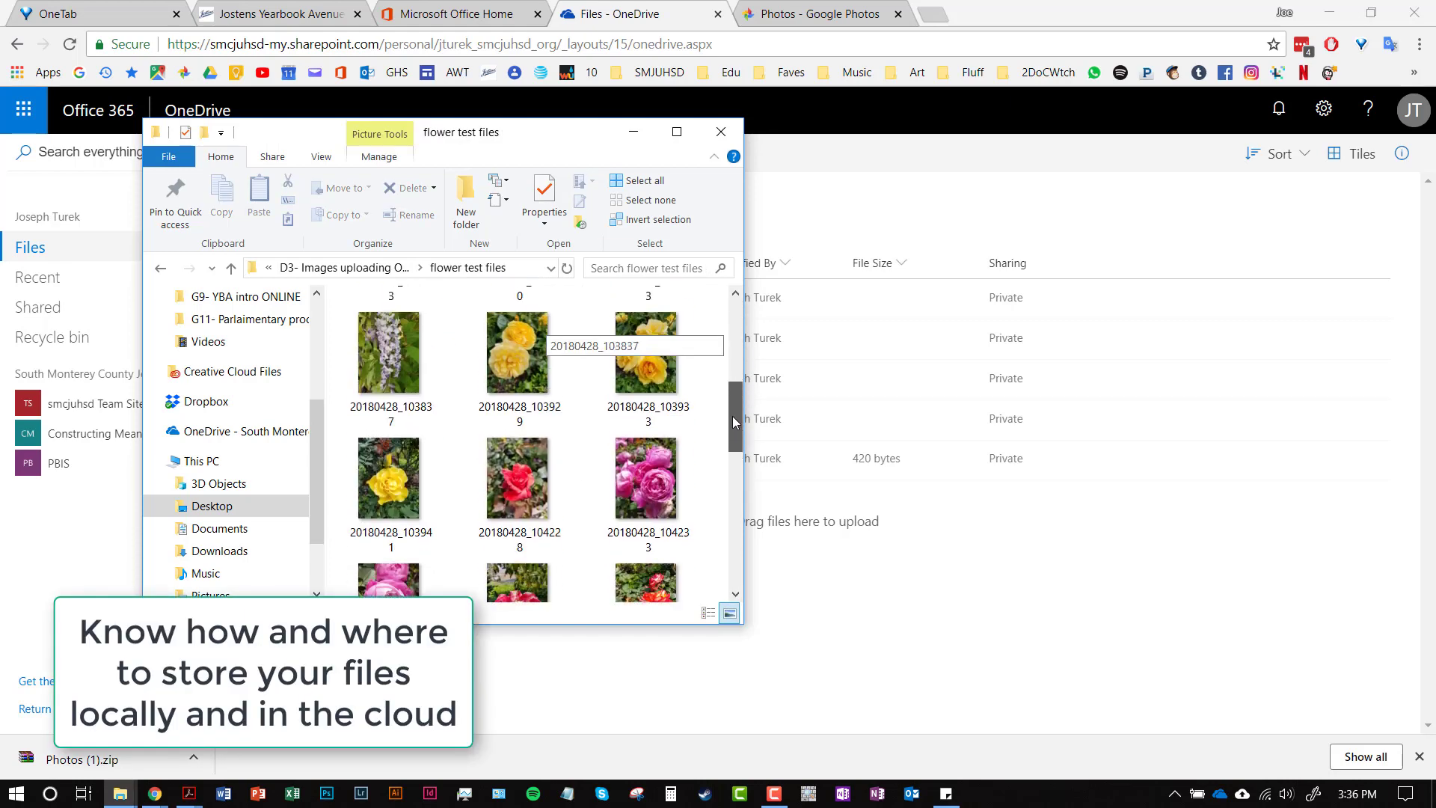
{"action": "left_click", "coordinate": [390, 274]}
{"action": "double_click", "coordinate": [386, 349]}
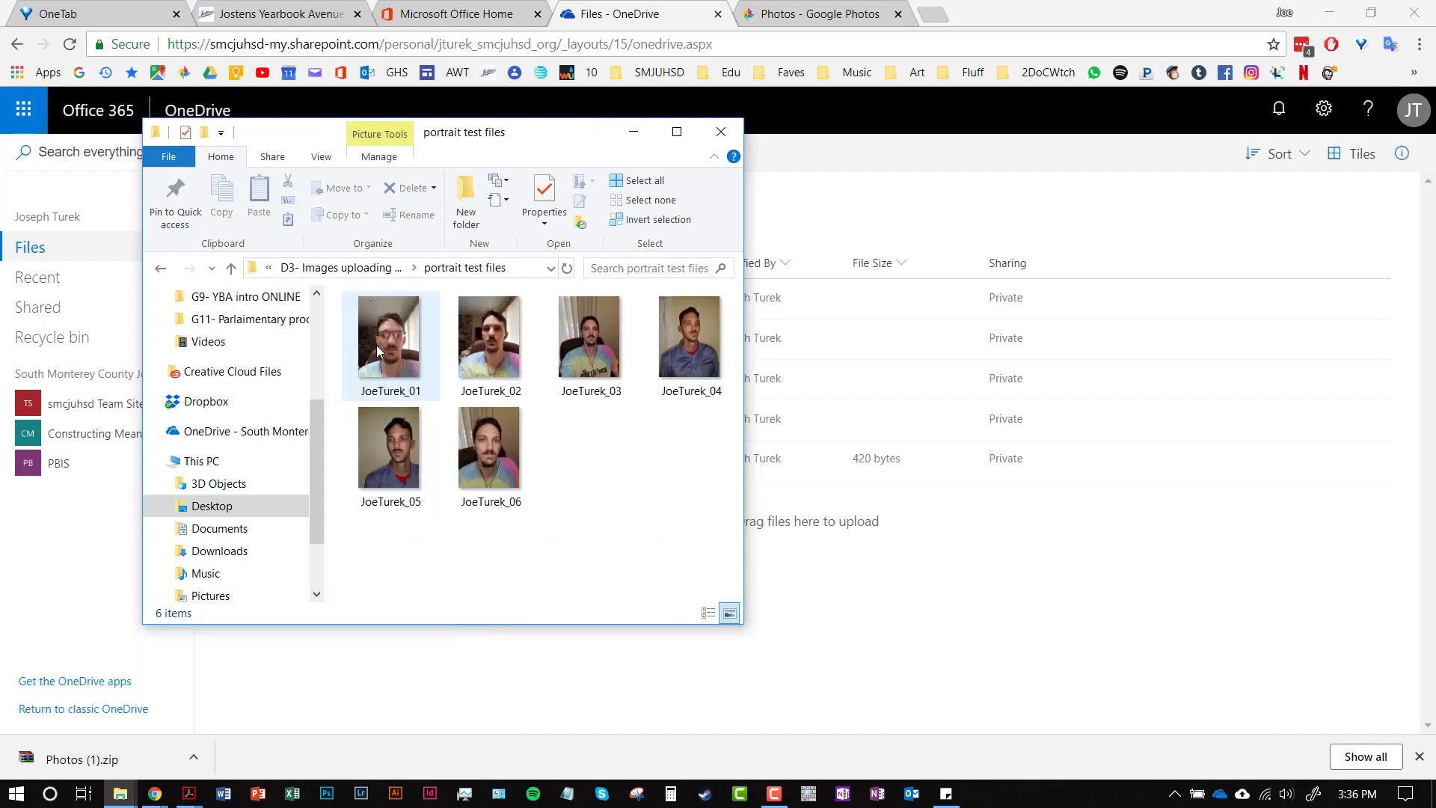
{"action": "left_click", "coordinate": [337, 268]}
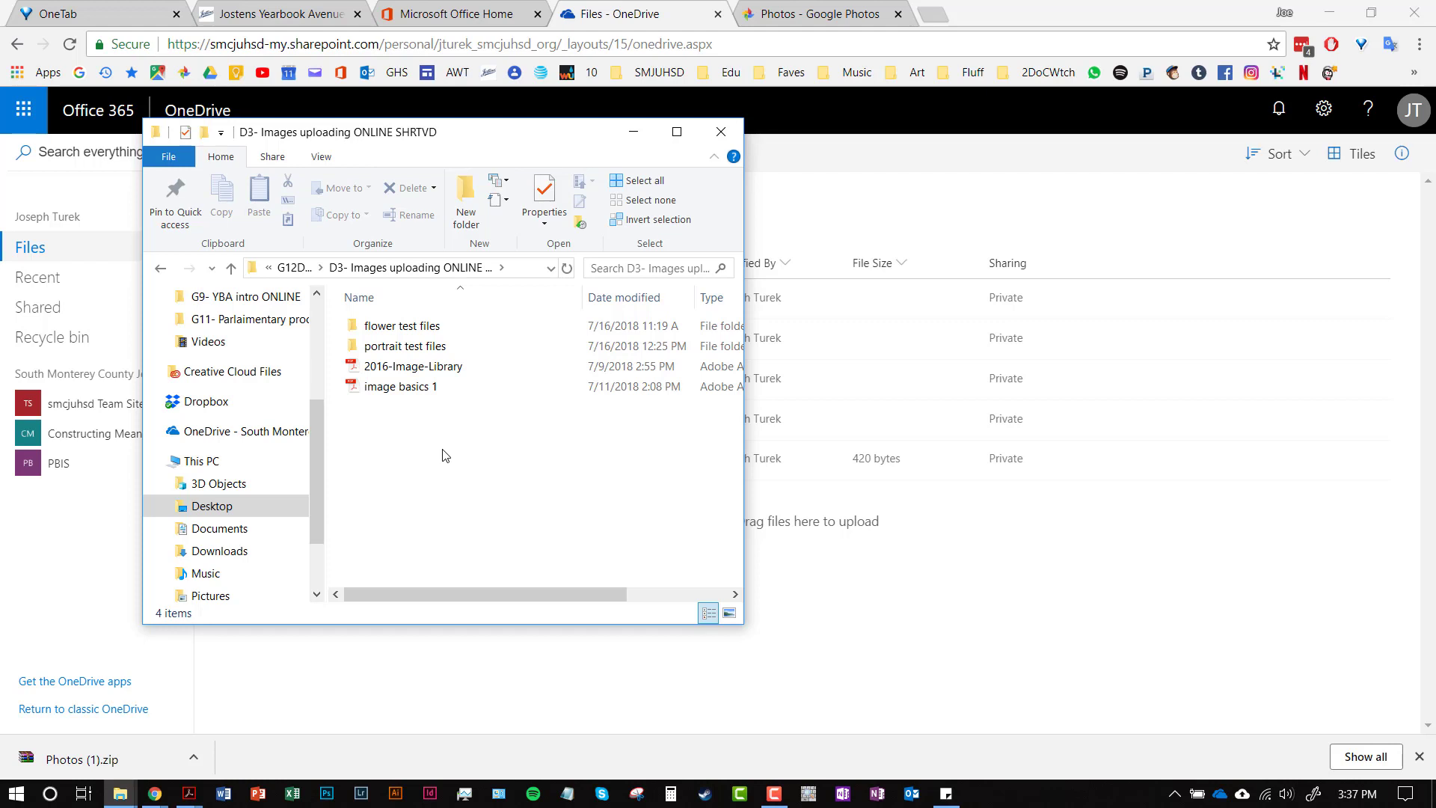
Step: View the portrait test files folder stored in OneDrive and return to the local D3- Images uploading ONLINE SHRTVD folder
{"action": "left_click", "coordinate": [291, 433]}
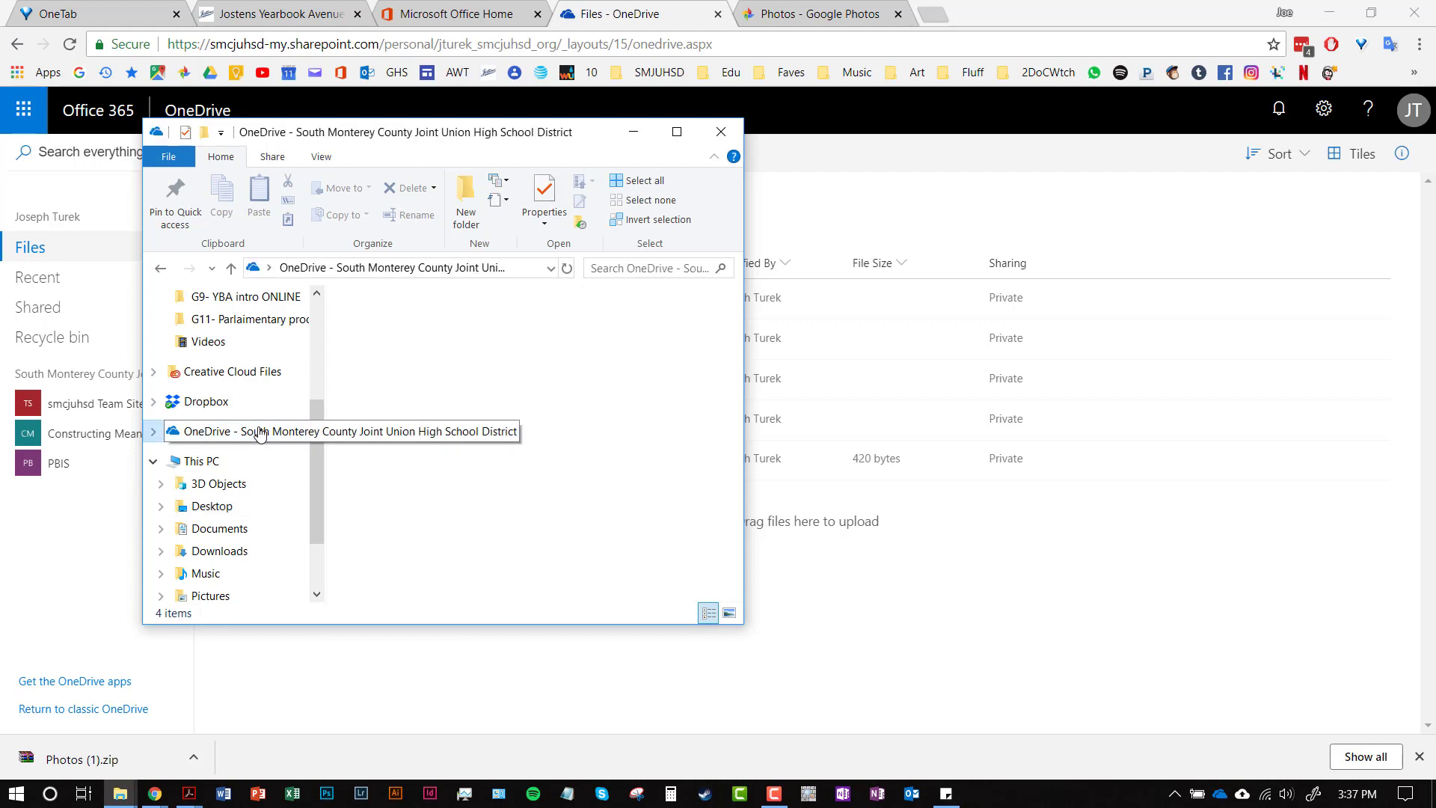
{"action": "double_click", "coordinate": [428, 368]}
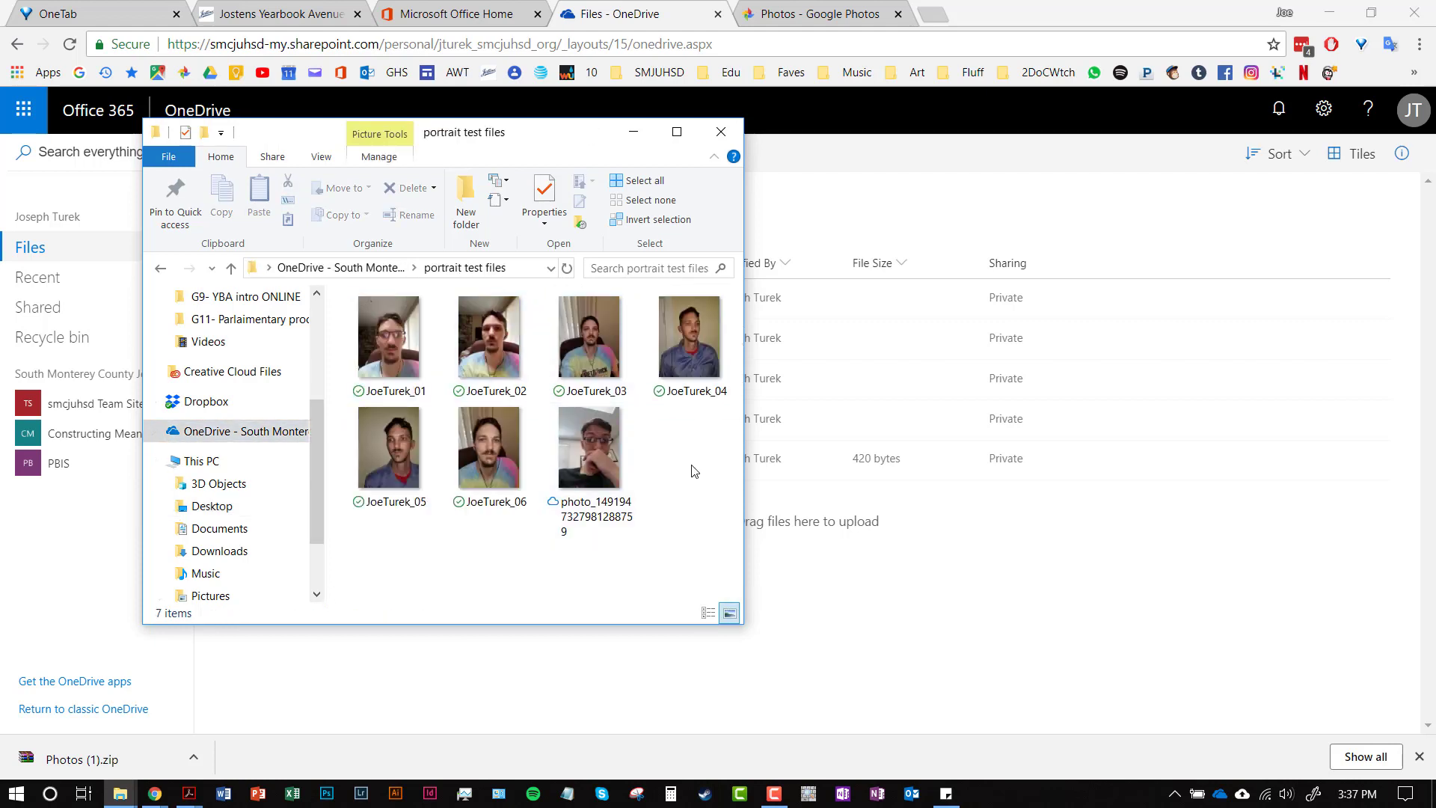
{"action": "left_click", "coordinate": [354, 273]}
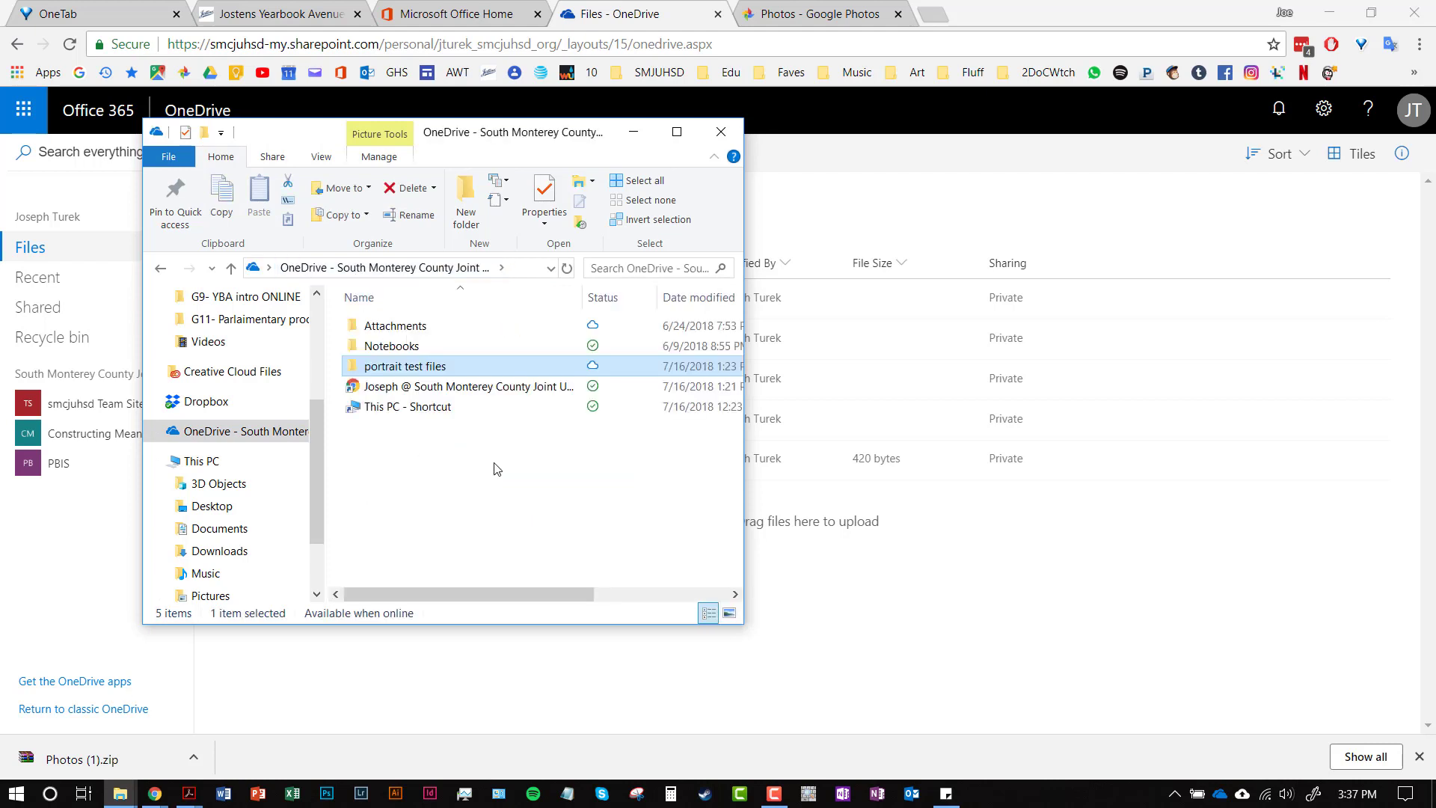
{"action": "left_click", "coordinate": [541, 479]}
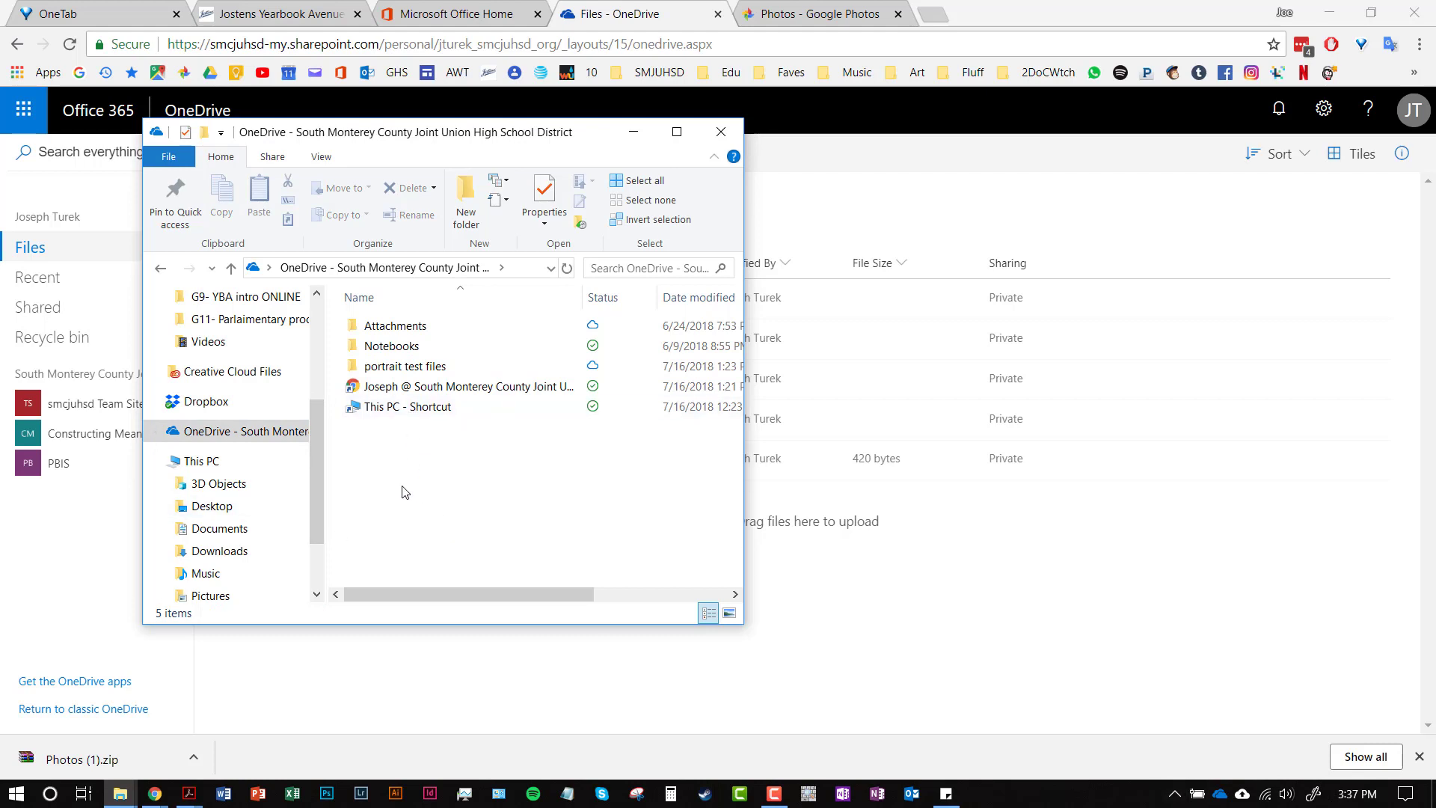
{"action": "left_click", "coordinate": [162, 270]}
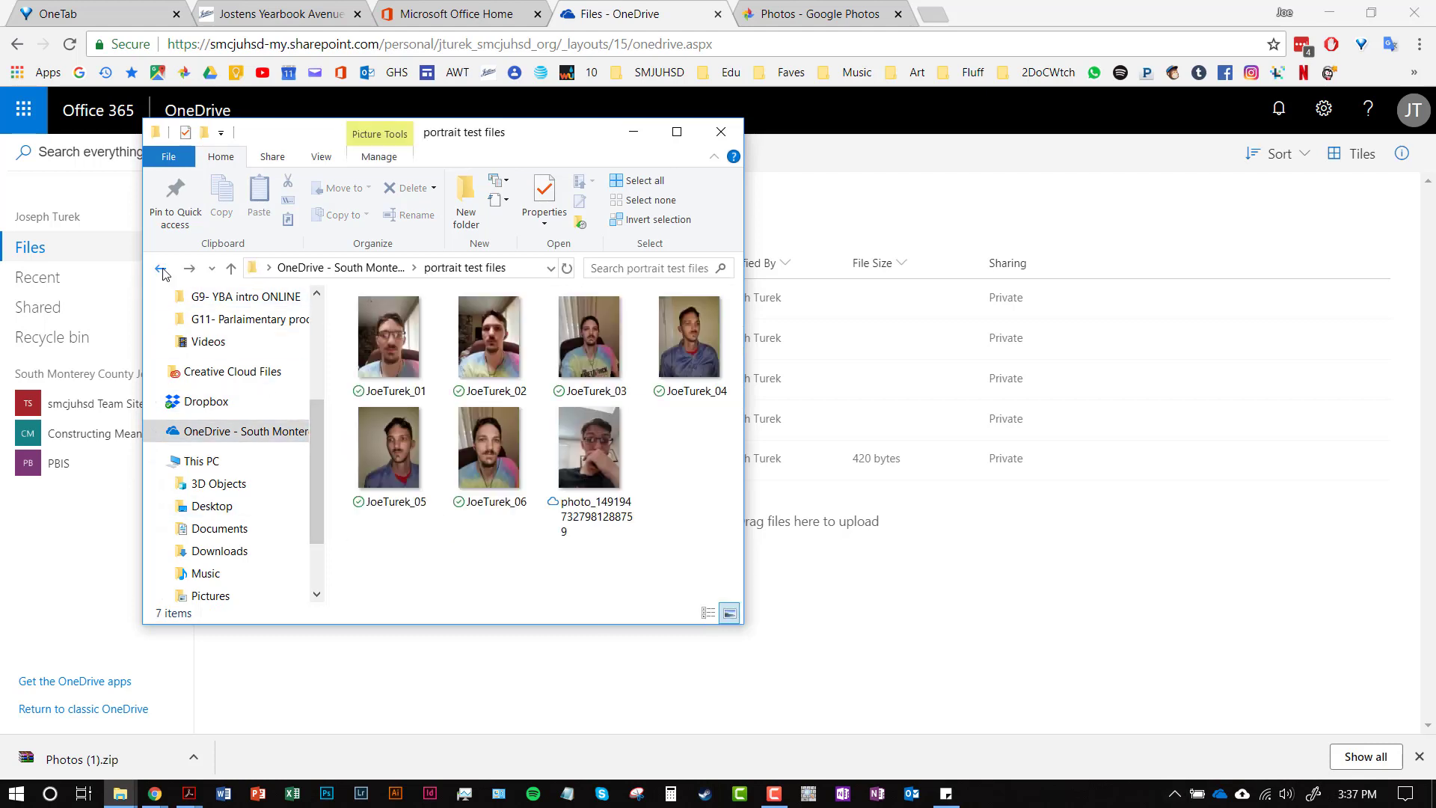
{"action": "left_click", "coordinate": [162, 270]}
{"action": "left_click", "coordinate": [162, 270]}
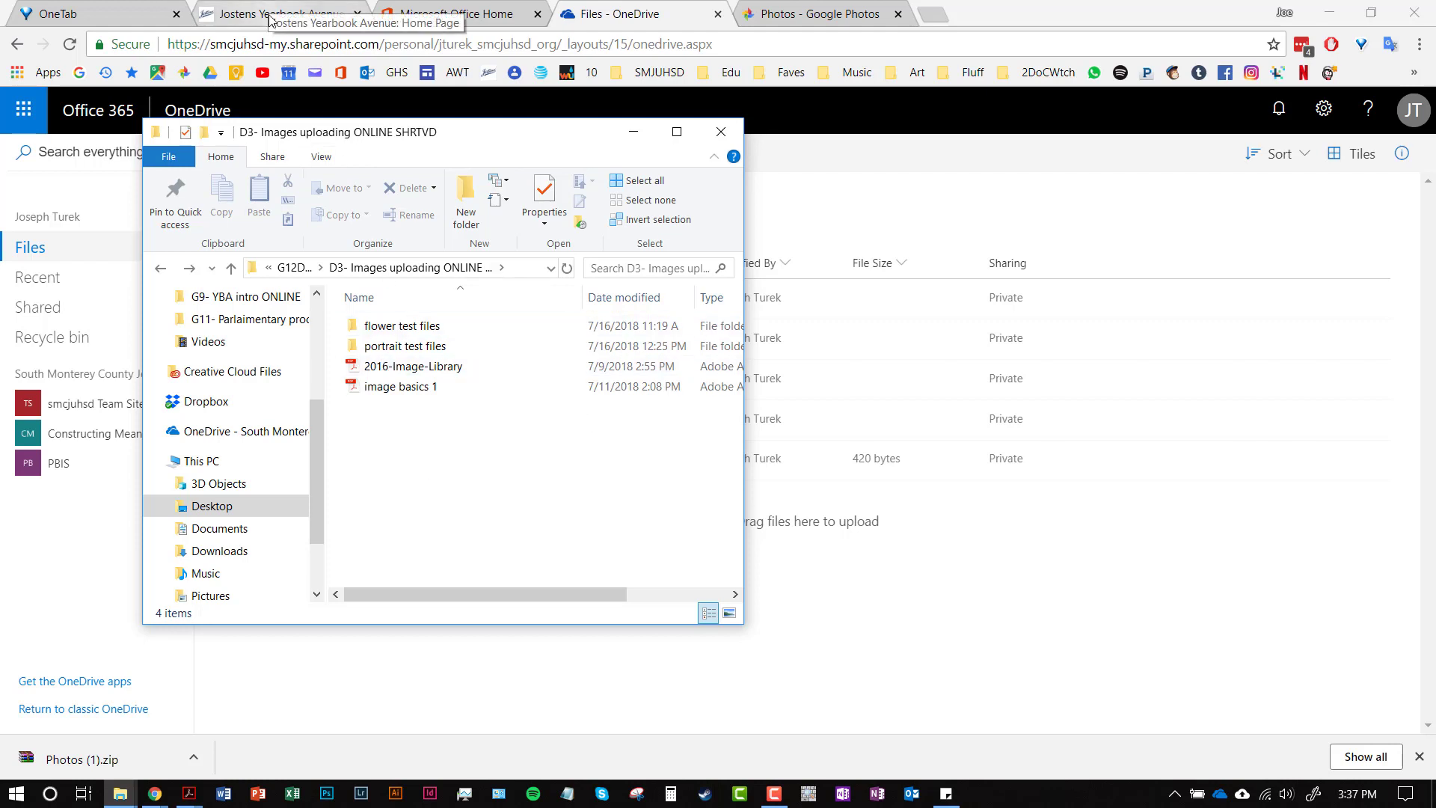
Step: Switch to Yearbook Avenue, open its Image Library and expand the Activity category
{"action": "left_click", "coordinate": [271, 13]}
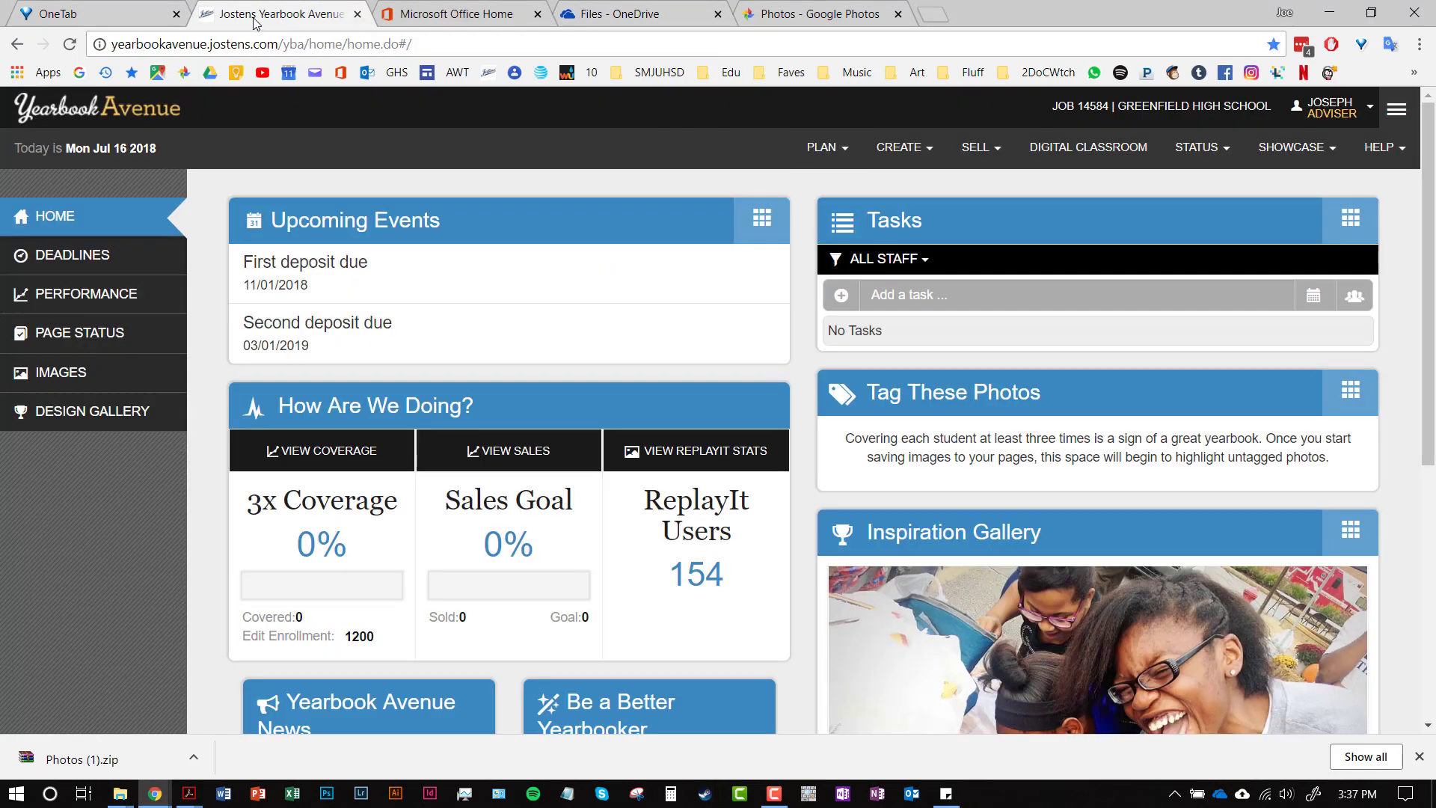
{"action": "left_click", "coordinate": [888, 153]}
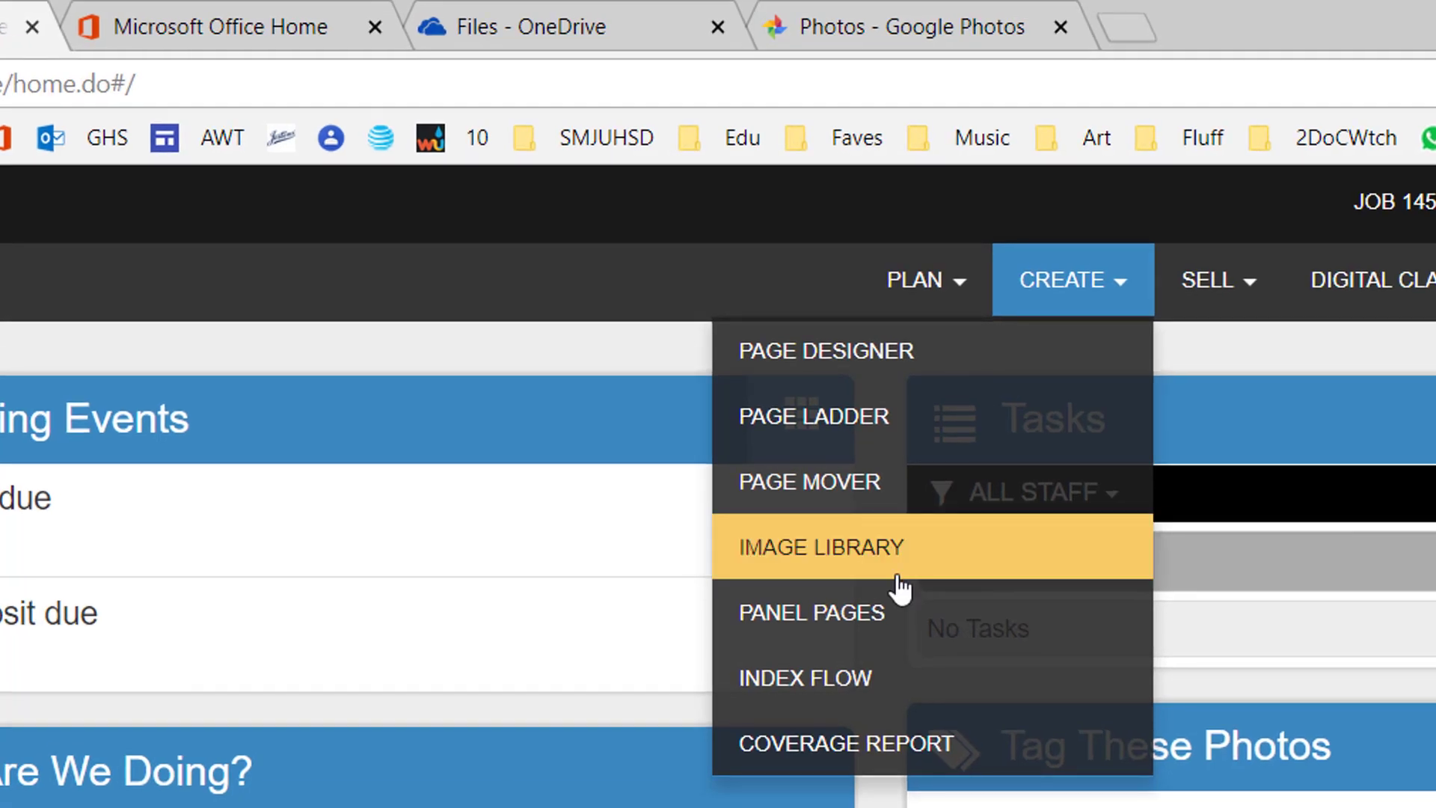
{"action": "left_click", "coordinate": [898, 570]}
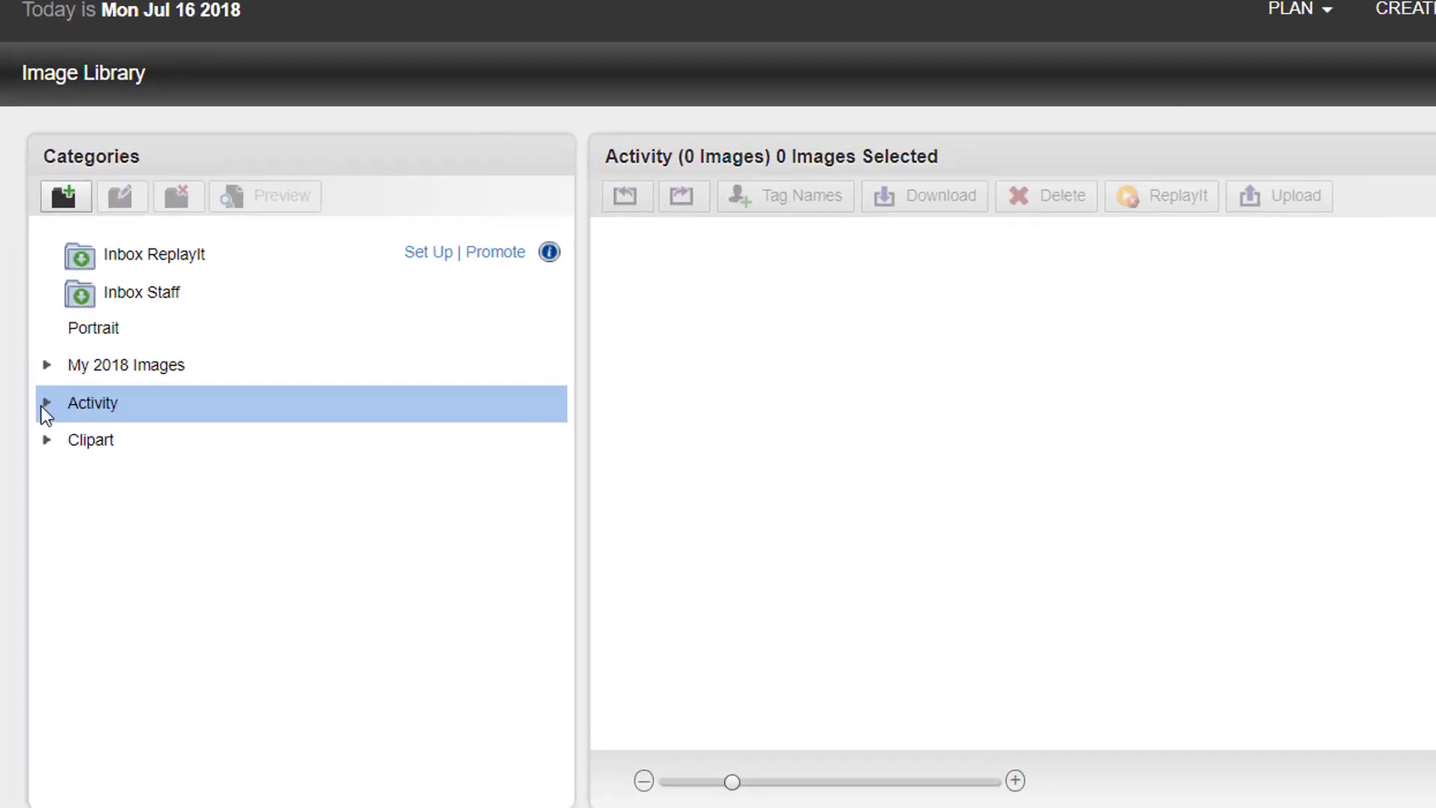
{"action": "left_click", "coordinate": [30, 404]}
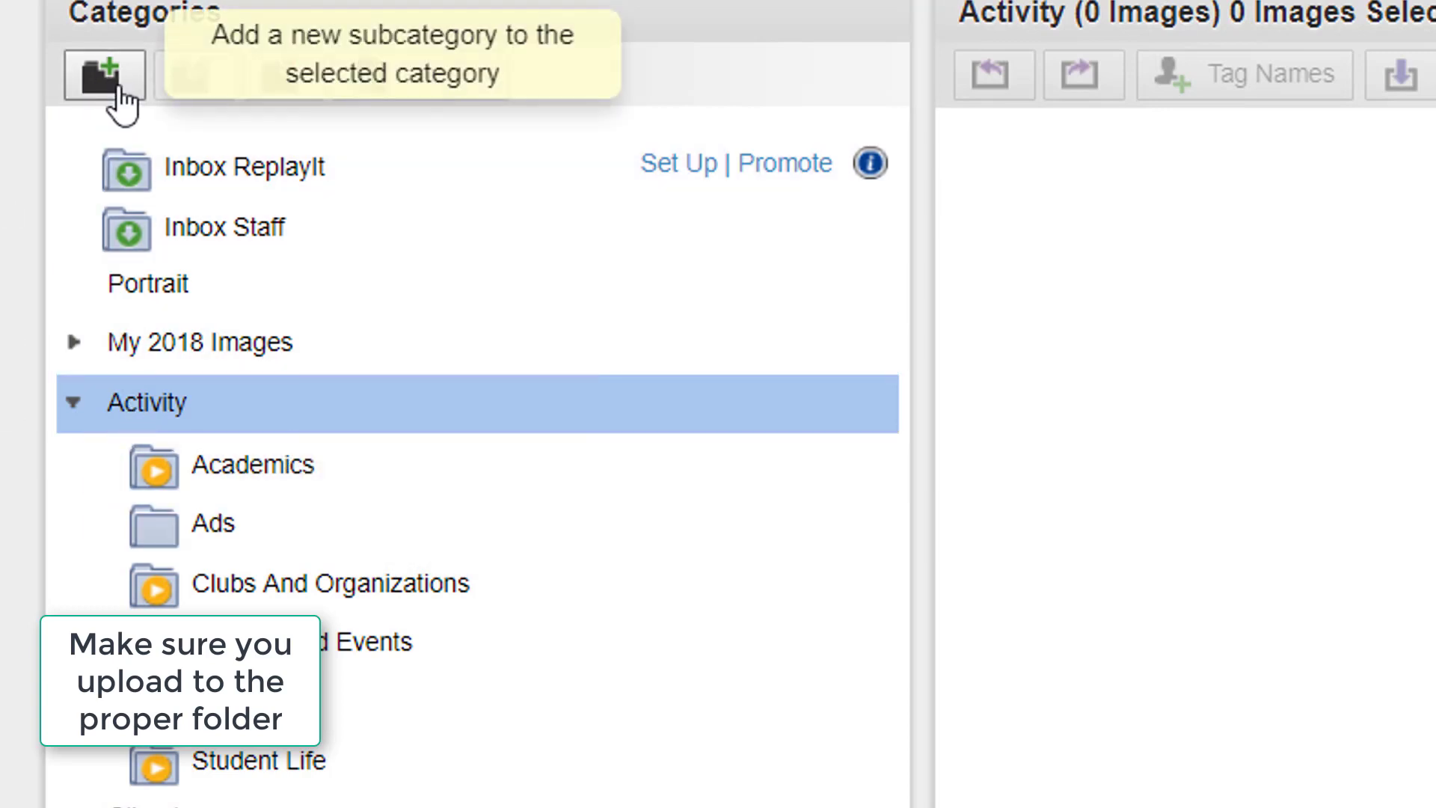
Step: Add a subcategory named "test images" to Activity with Standard visibility for staff and adviser
{"action": "left_click", "coordinate": [120, 99]}
{"action": "left_click", "coordinate": [501, 101]}
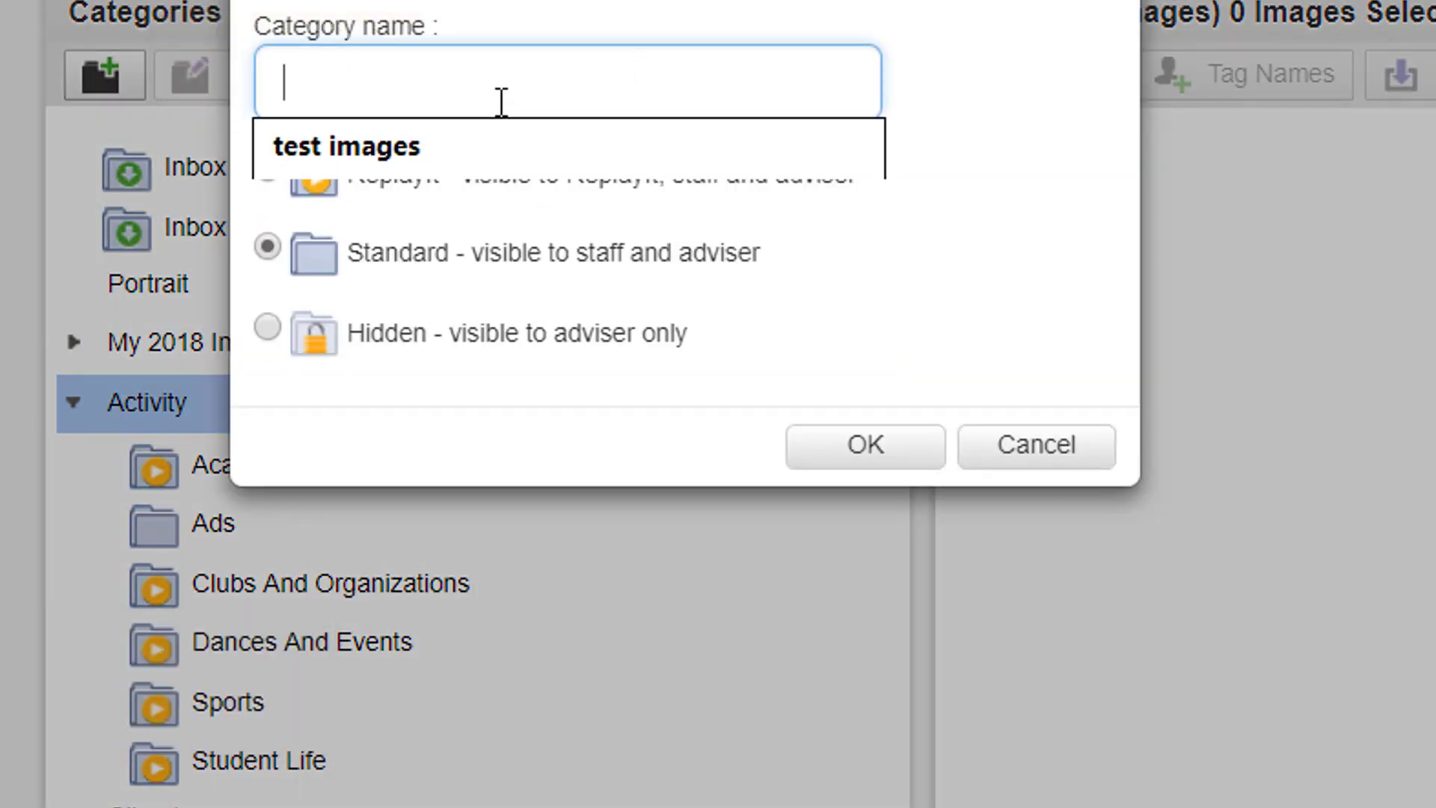
{"action": "left_click", "coordinate": [424, 155]}
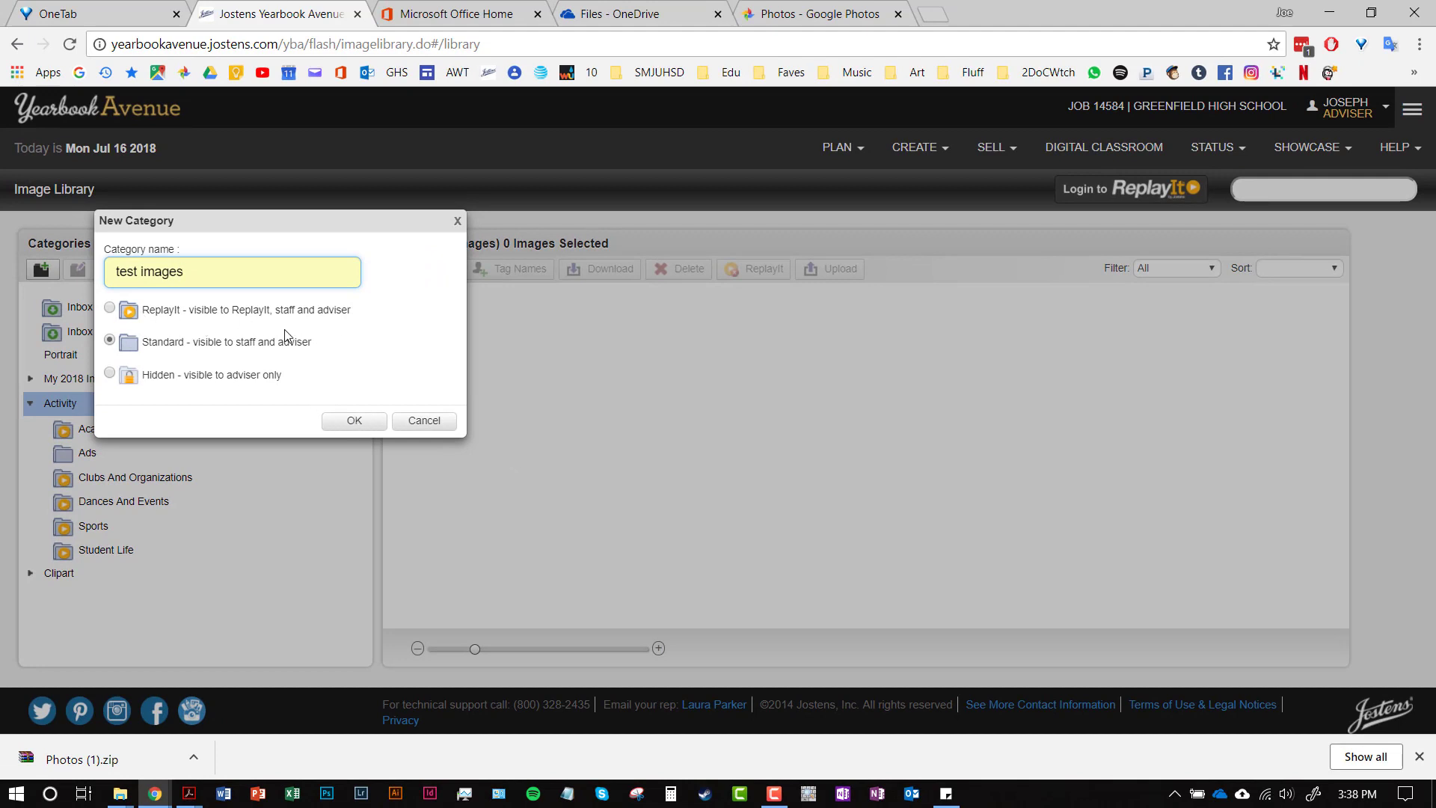
{"action": "left_click", "coordinate": [369, 424]}
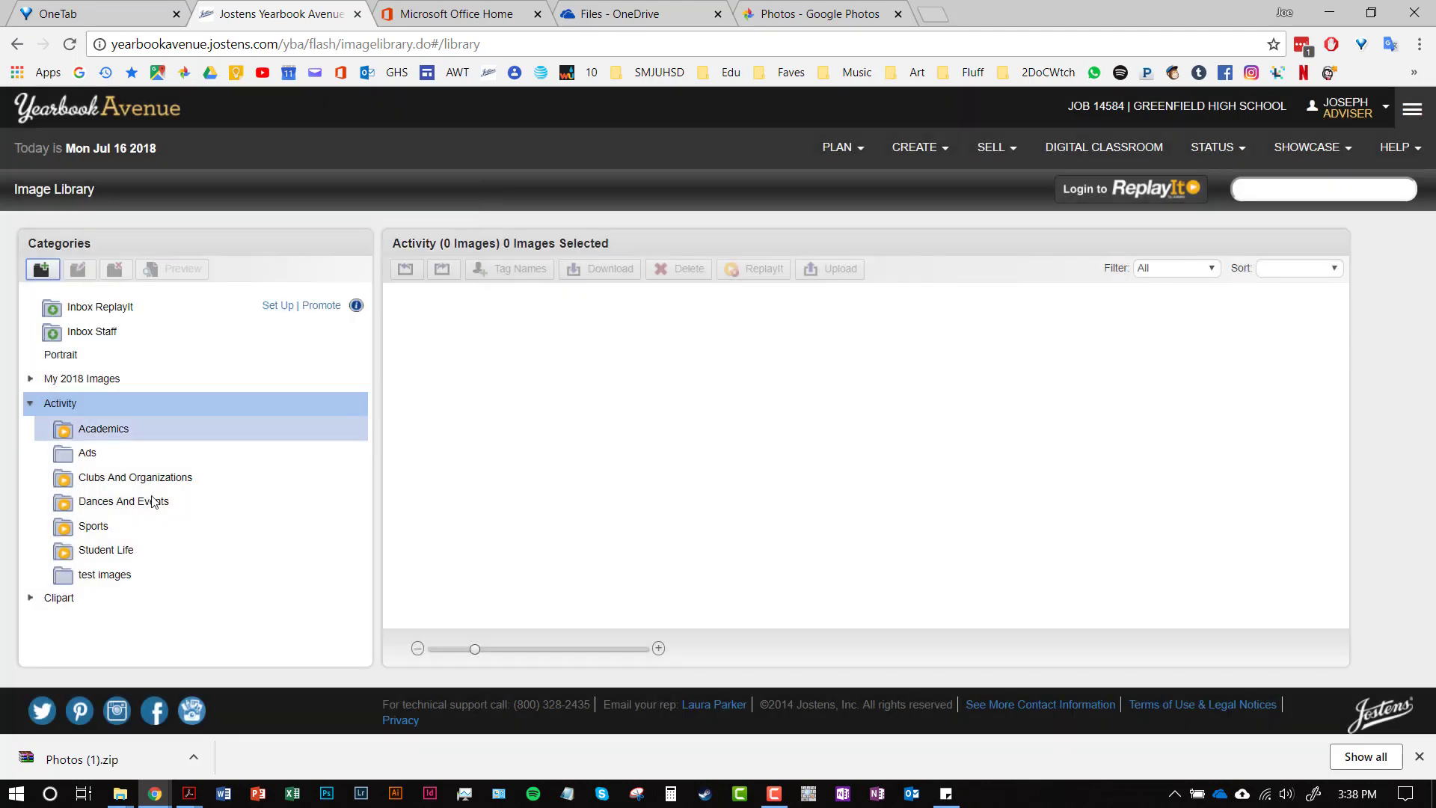
Step: Start an image upload into the test images category and open the file chooser for adding files
{"action": "left_click", "coordinate": [110, 583]}
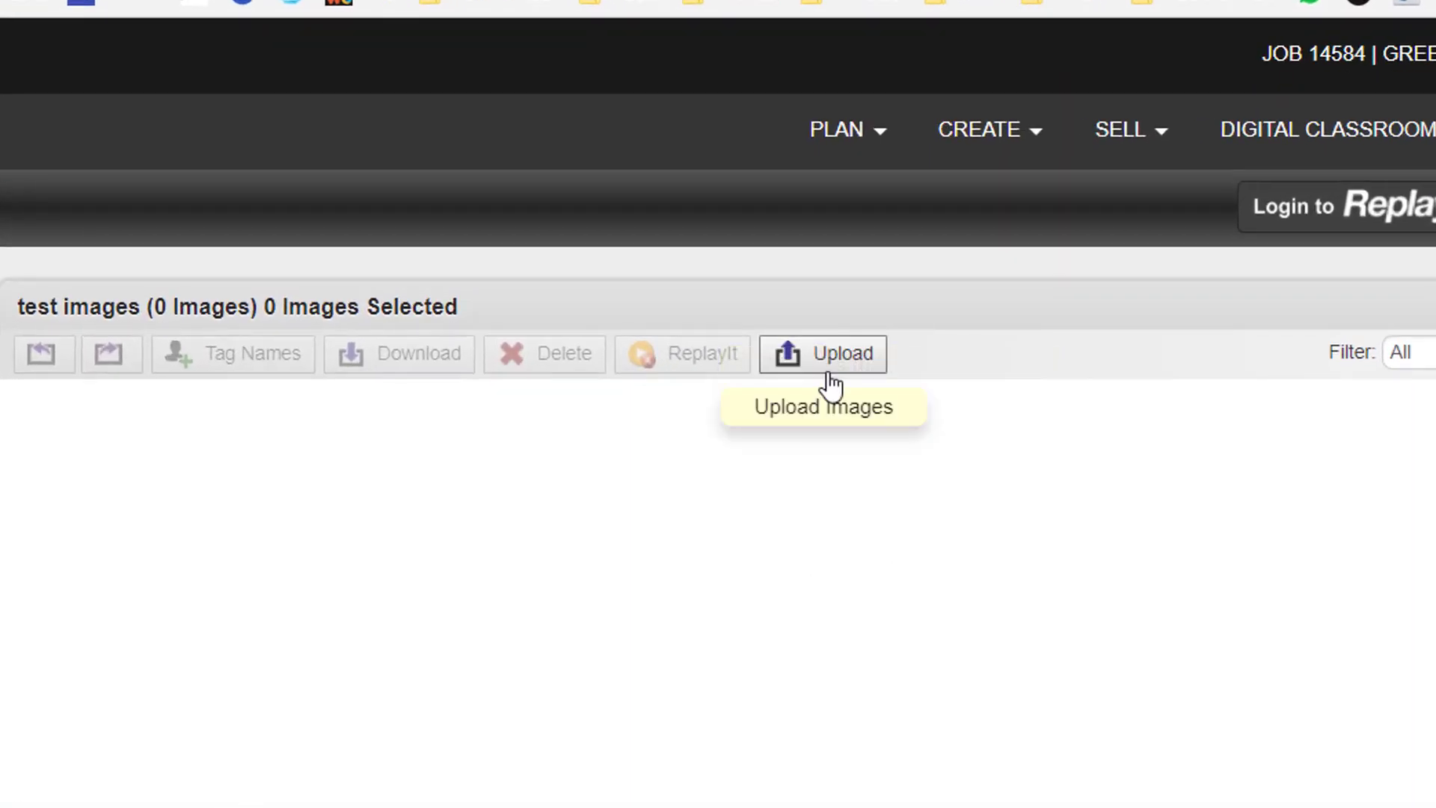
{"action": "left_click", "coordinate": [831, 386]}
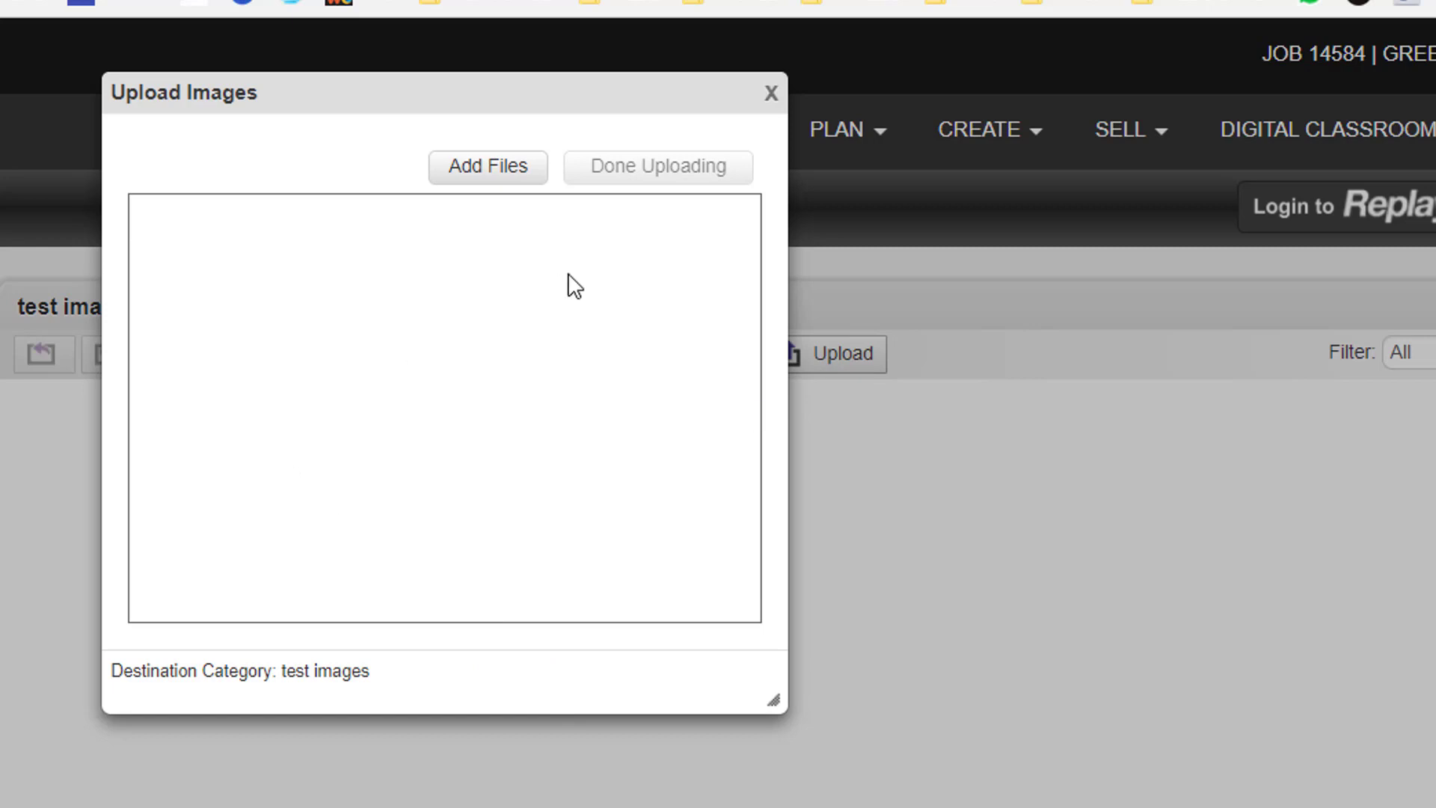
{"action": "left_click", "coordinate": [496, 167]}
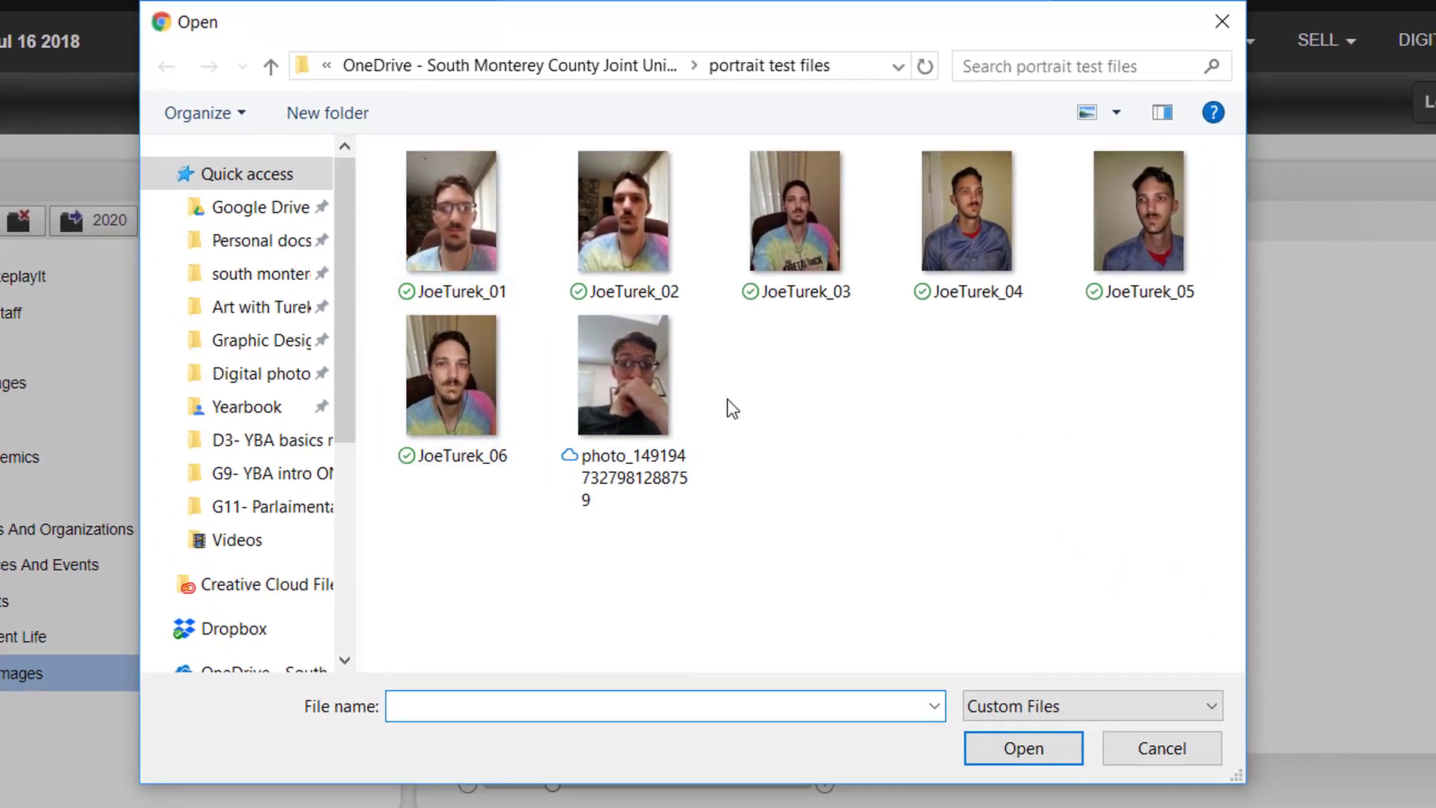
Step: Browse the file chooser to the flower test files folder inside G12D- Design track, D3- Images uploading ONLINE SHRTVD
{"action": "left_click", "coordinate": [543, 71]}
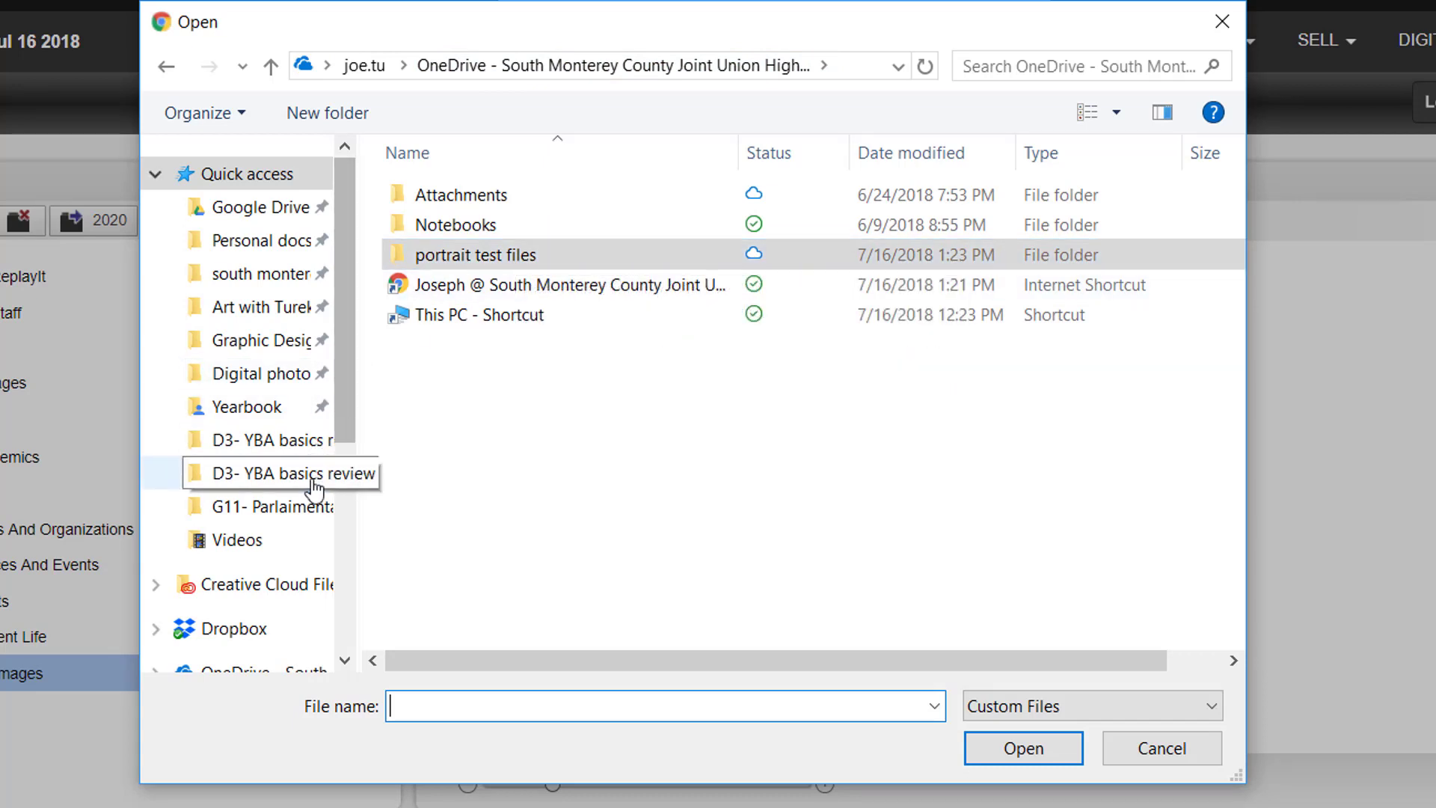
{"action": "left_click", "coordinate": [311, 443]}
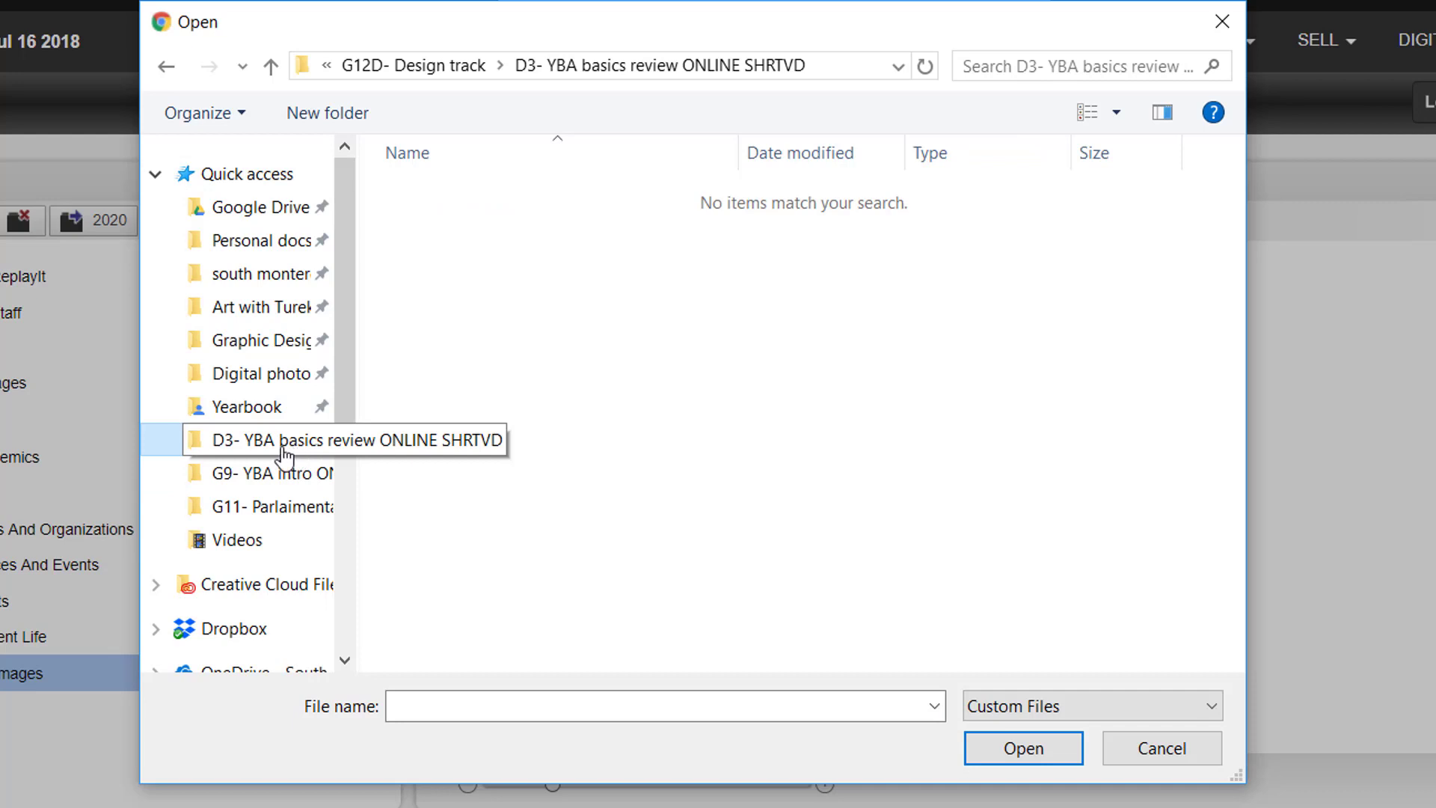
{"action": "left_click", "coordinate": [426, 67]}
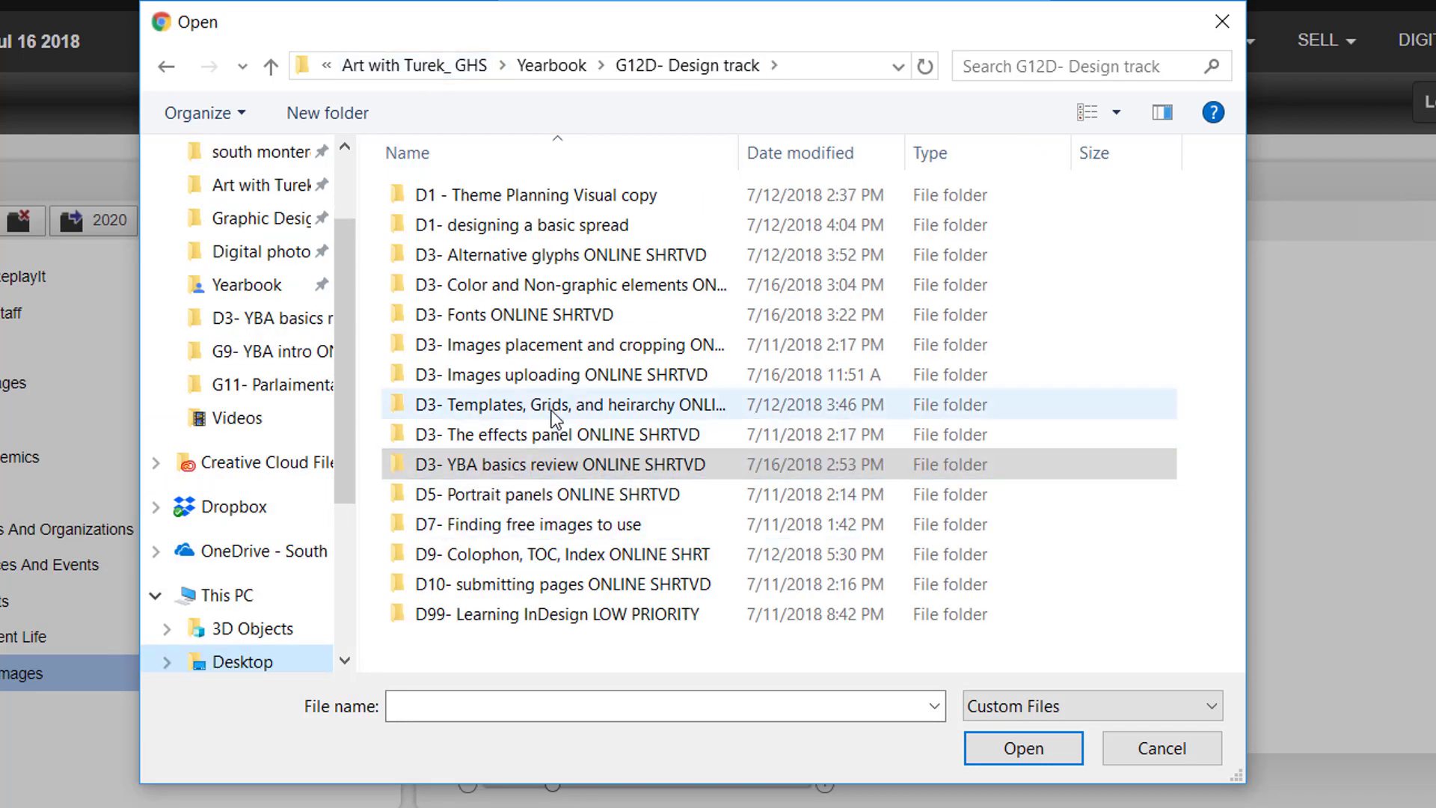
{"action": "left_click", "coordinate": [565, 377]}
{"action": "double_click", "coordinate": [553, 380]}
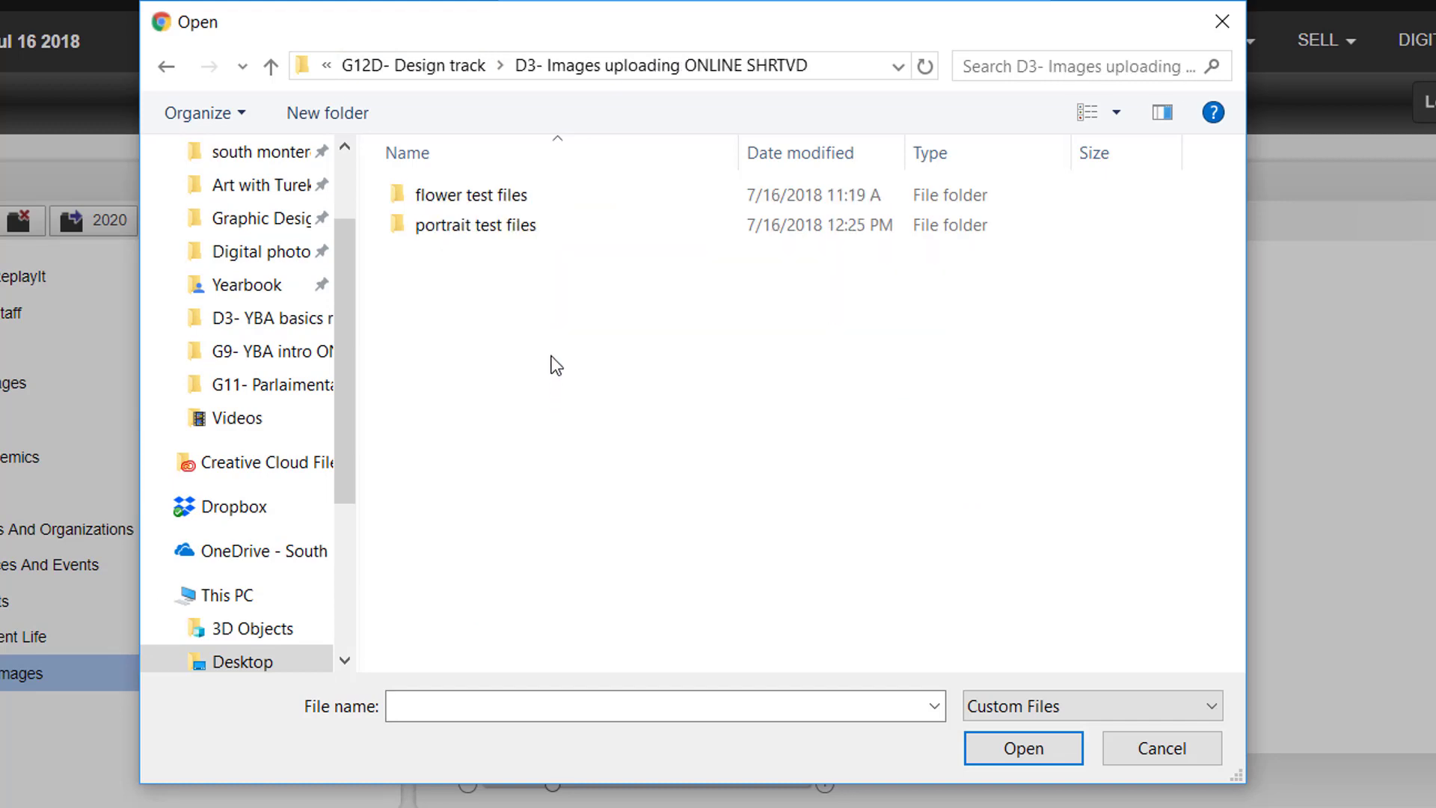
{"action": "double_click", "coordinate": [519, 195]}
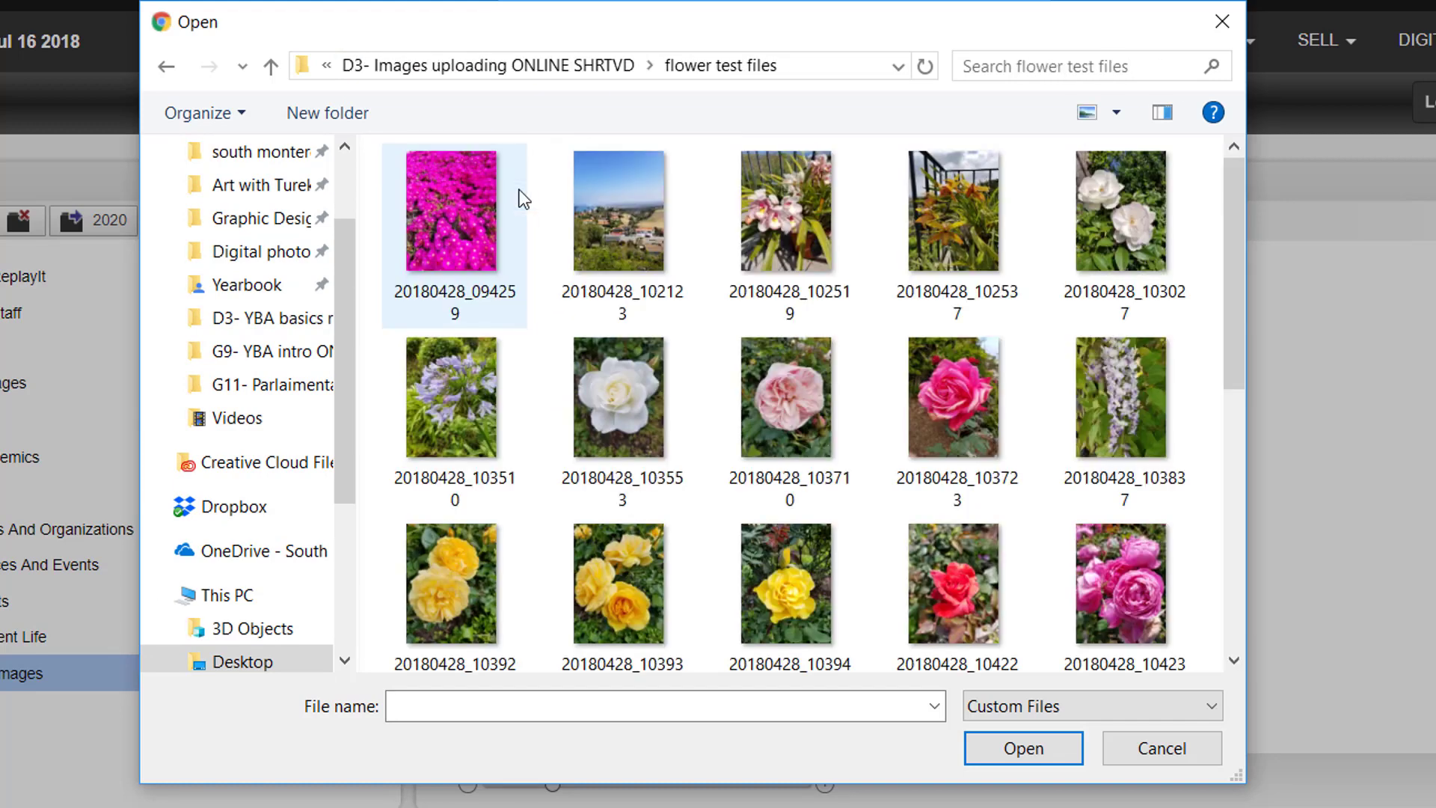
Step: Select the flower images 20180428_104237 through 20180428_104450 and upload them to the test images category
{"action": "left_click", "coordinate": [524, 198]}
{"action": "scroll", "coordinate": [878, 362], "scroll_direction": "down", "scroll_amount": 5}
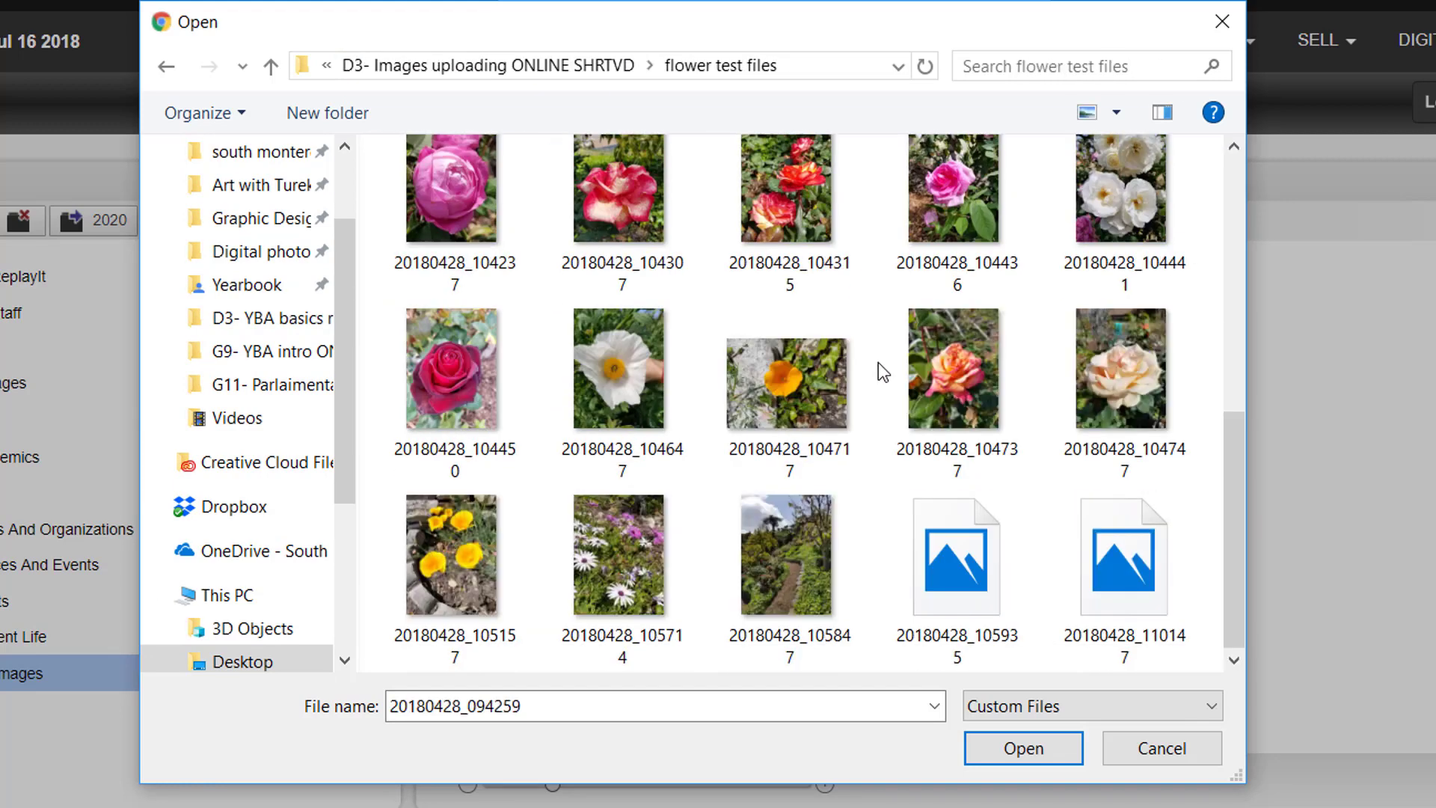
{"action": "left_click", "coordinate": [645, 214]}
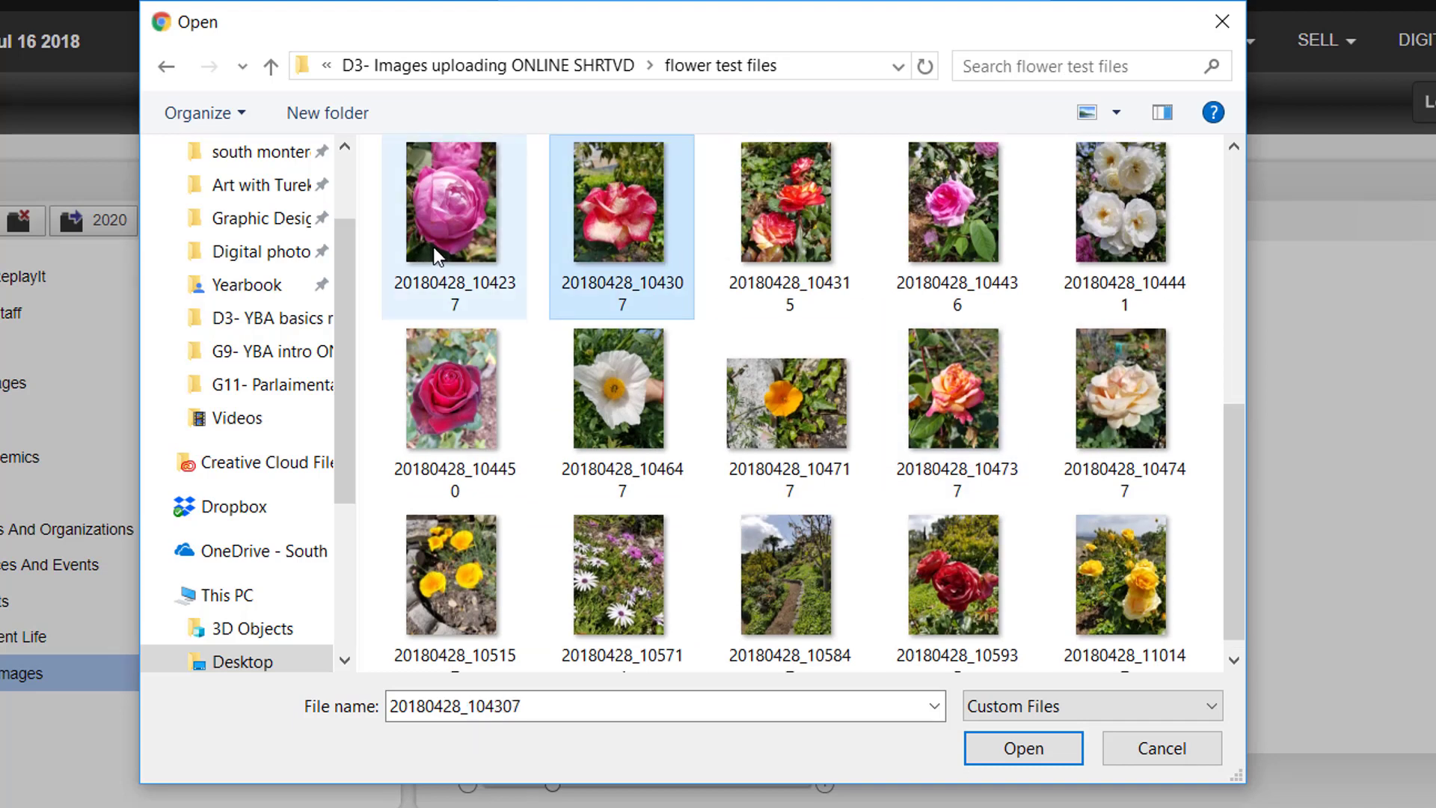
{"action": "left_click", "coordinate": [512, 212]}
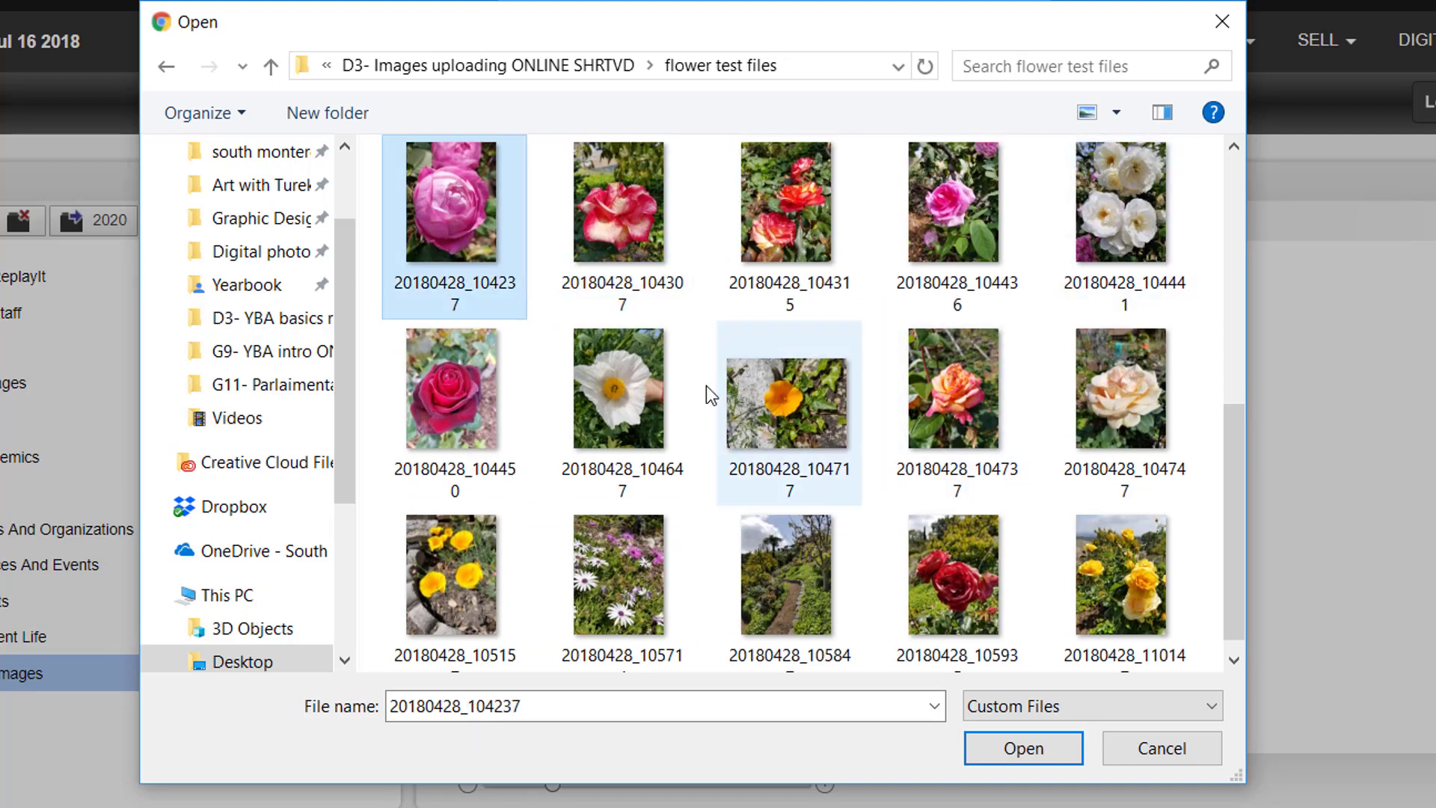
{"action": "left_click", "coordinate": [493, 411], "text": "shift"}
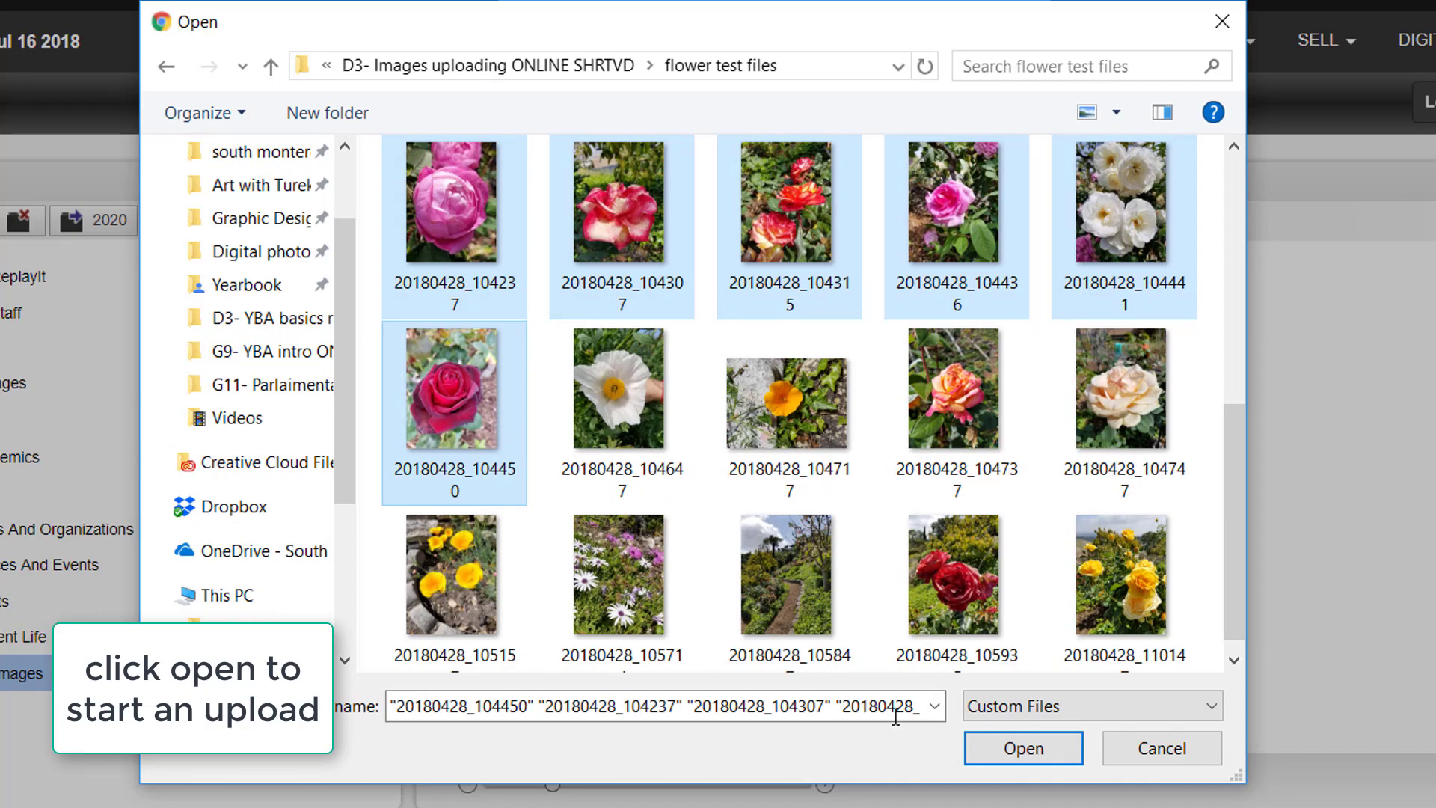
{"action": "left_click", "coordinate": [1019, 748]}
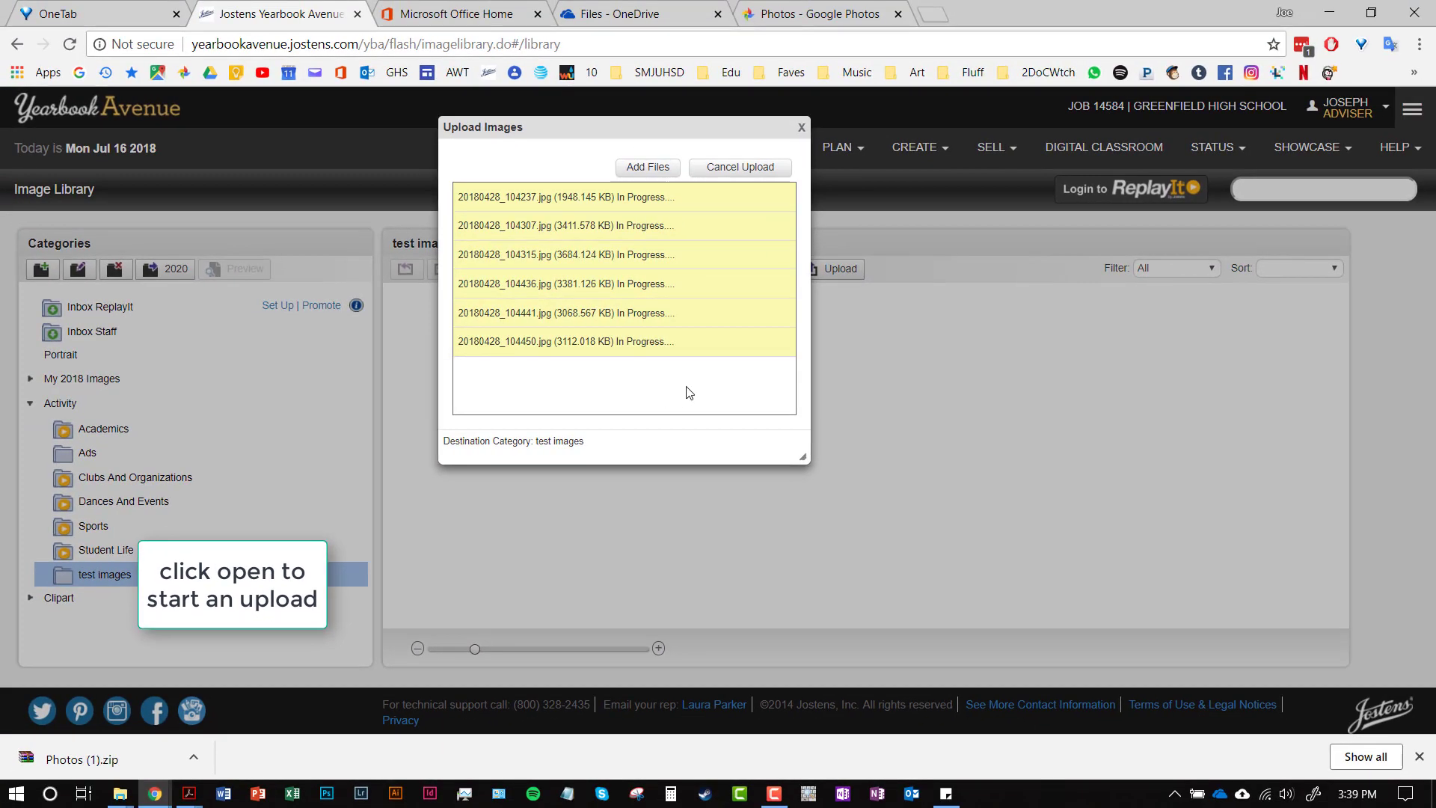
Step: Add all six portraits from the portrait test files folder to the upload and close the upload window once they finish
{"action": "left_click", "coordinate": [648, 169]}
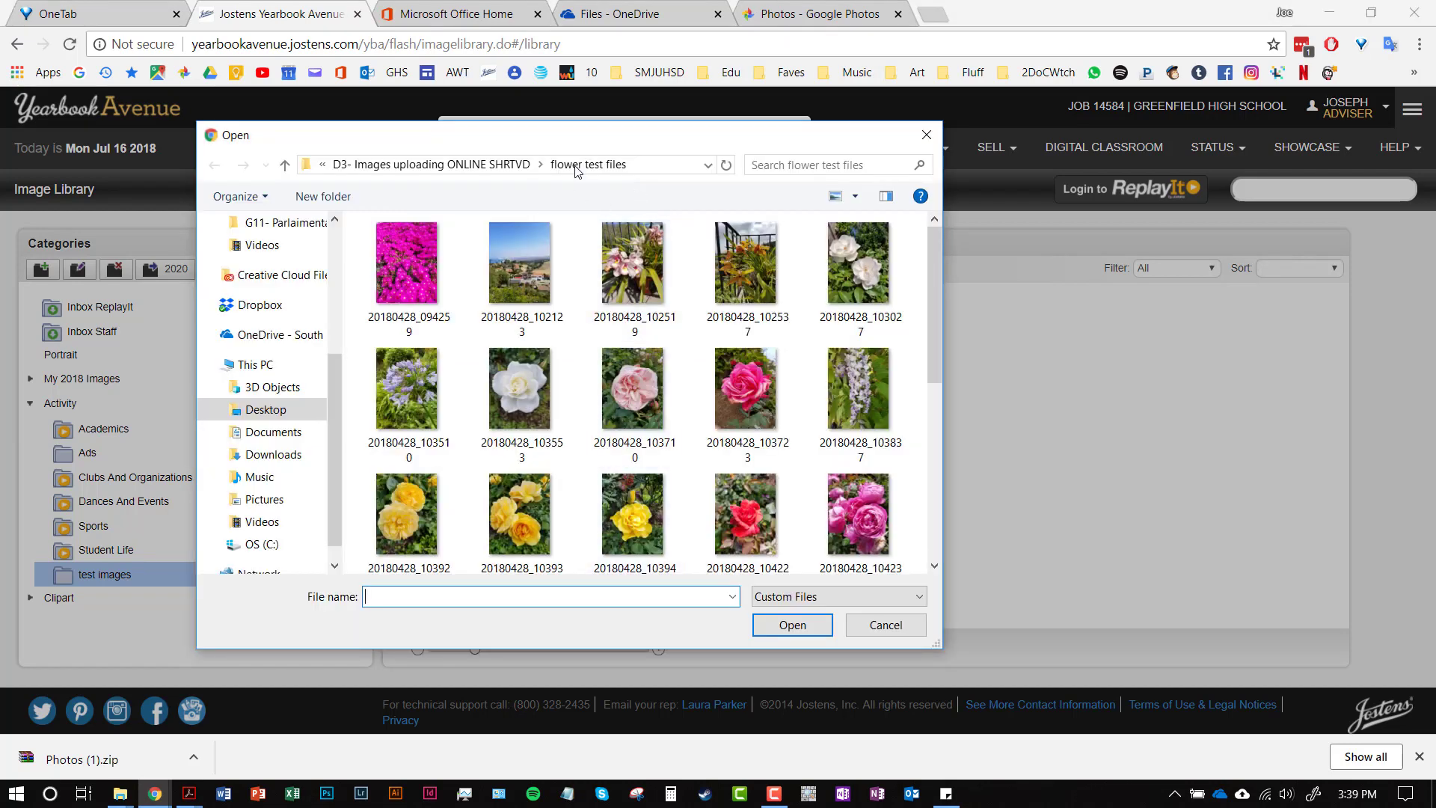
{"action": "left_click", "coordinate": [491, 166]}
{"action": "double_click", "coordinate": [423, 272]}
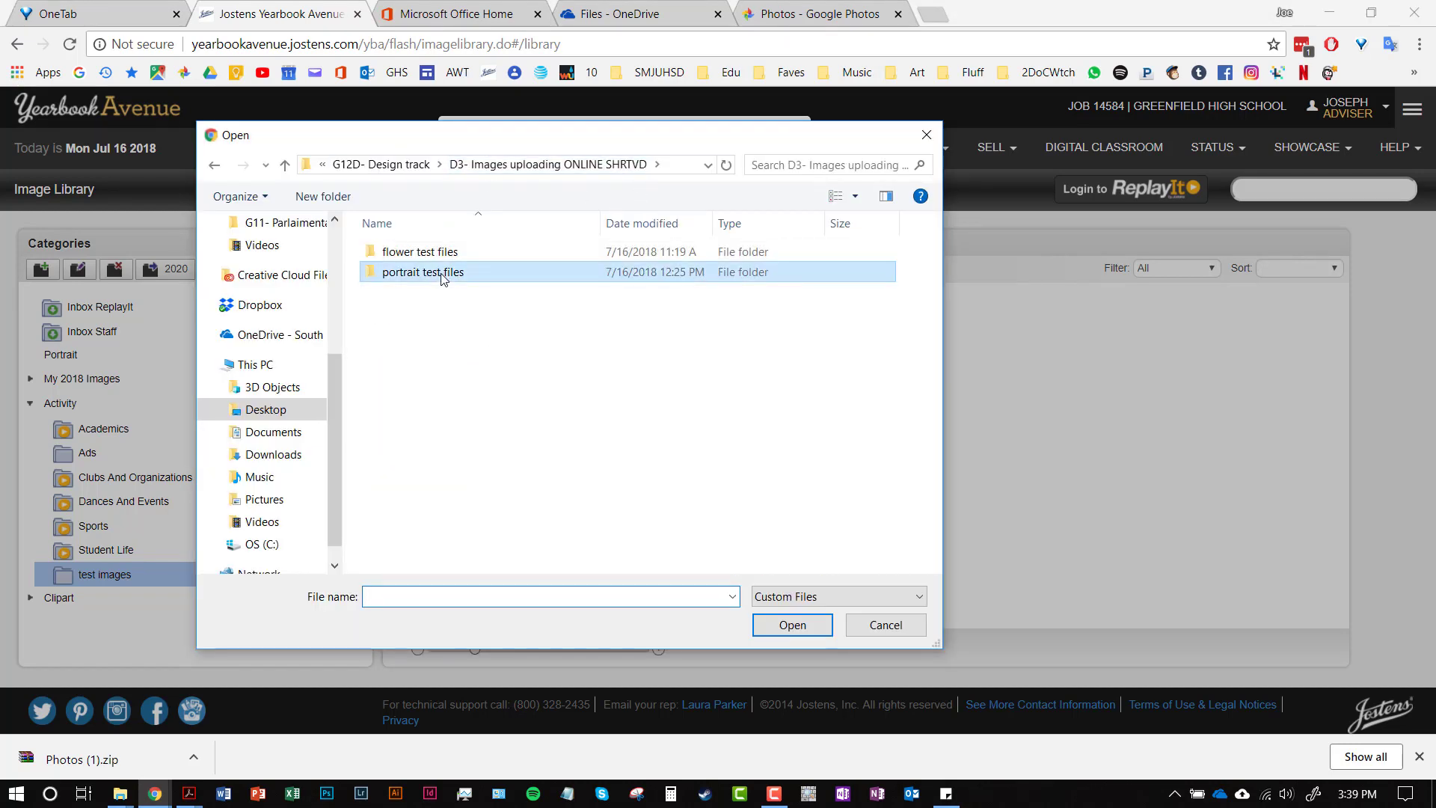
{"action": "left_click", "coordinate": [441, 272]}
{"action": "left_click", "coordinate": [429, 379], "text": "shift"}
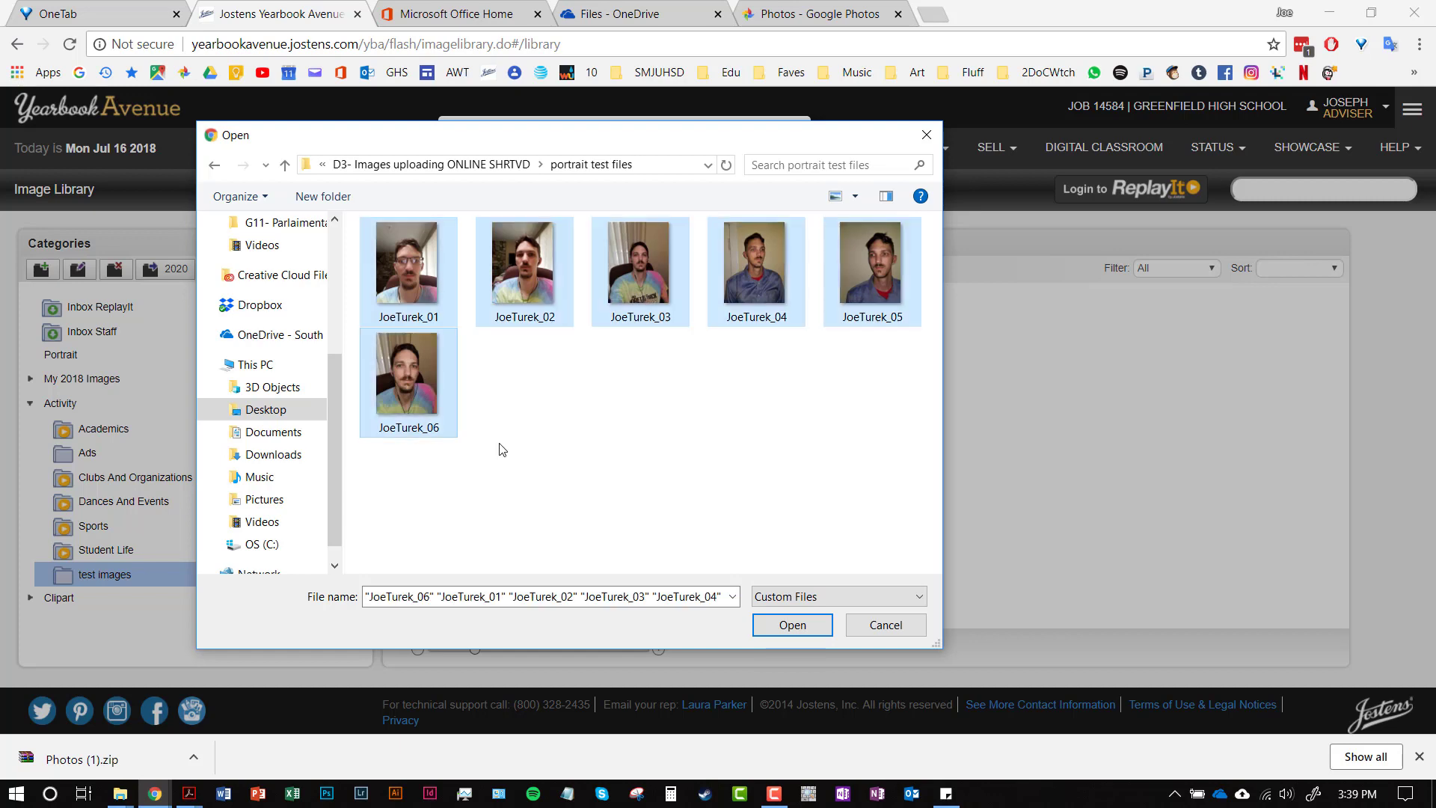
{"action": "left_click", "coordinate": [792, 625]}
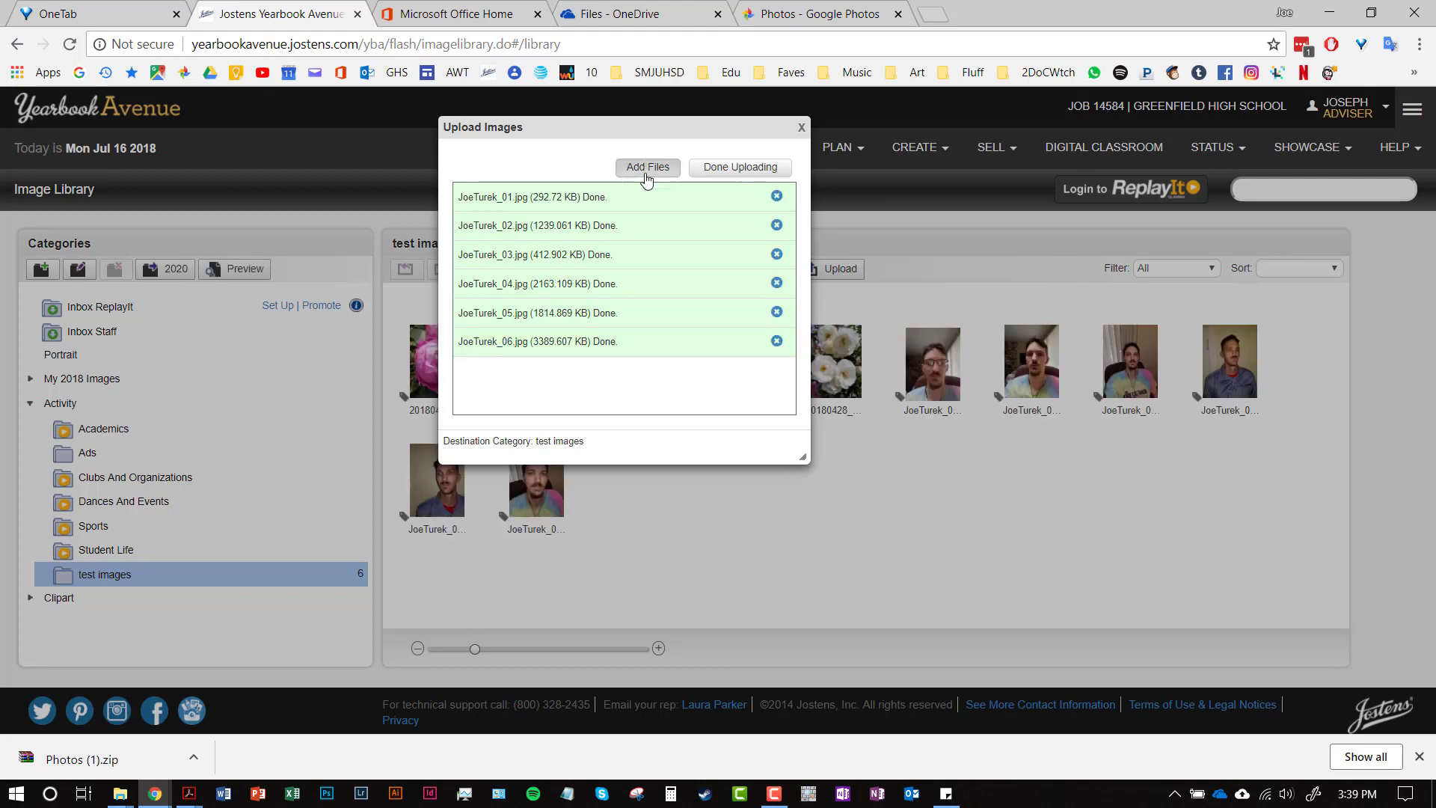
{"action": "left_click", "coordinate": [800, 129]}
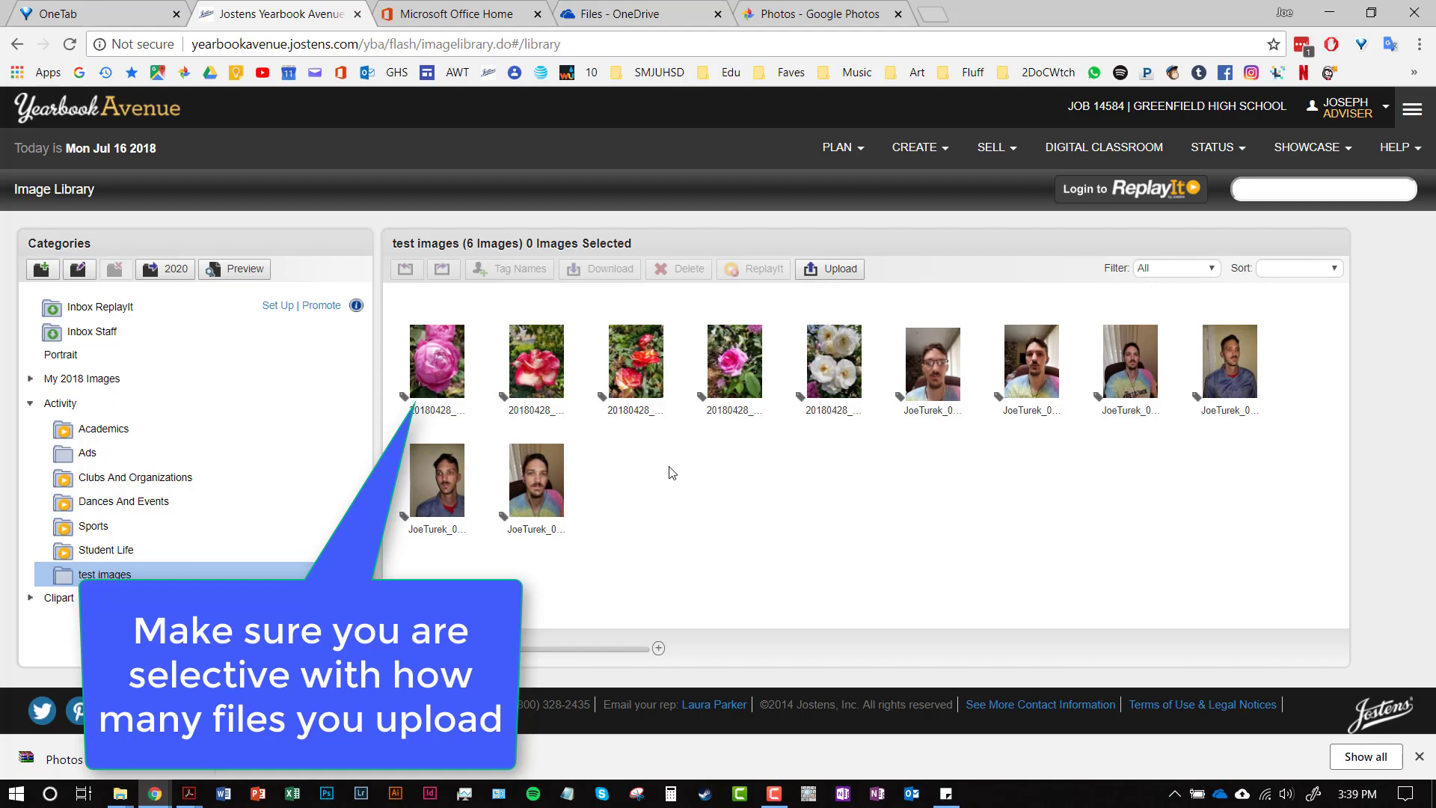
Step: Open the file chooser for another upload and review the flower test files folder in an enlarged window
{"action": "left_click", "coordinate": [832, 271]}
{"action": "left_click", "coordinate": [648, 166]}
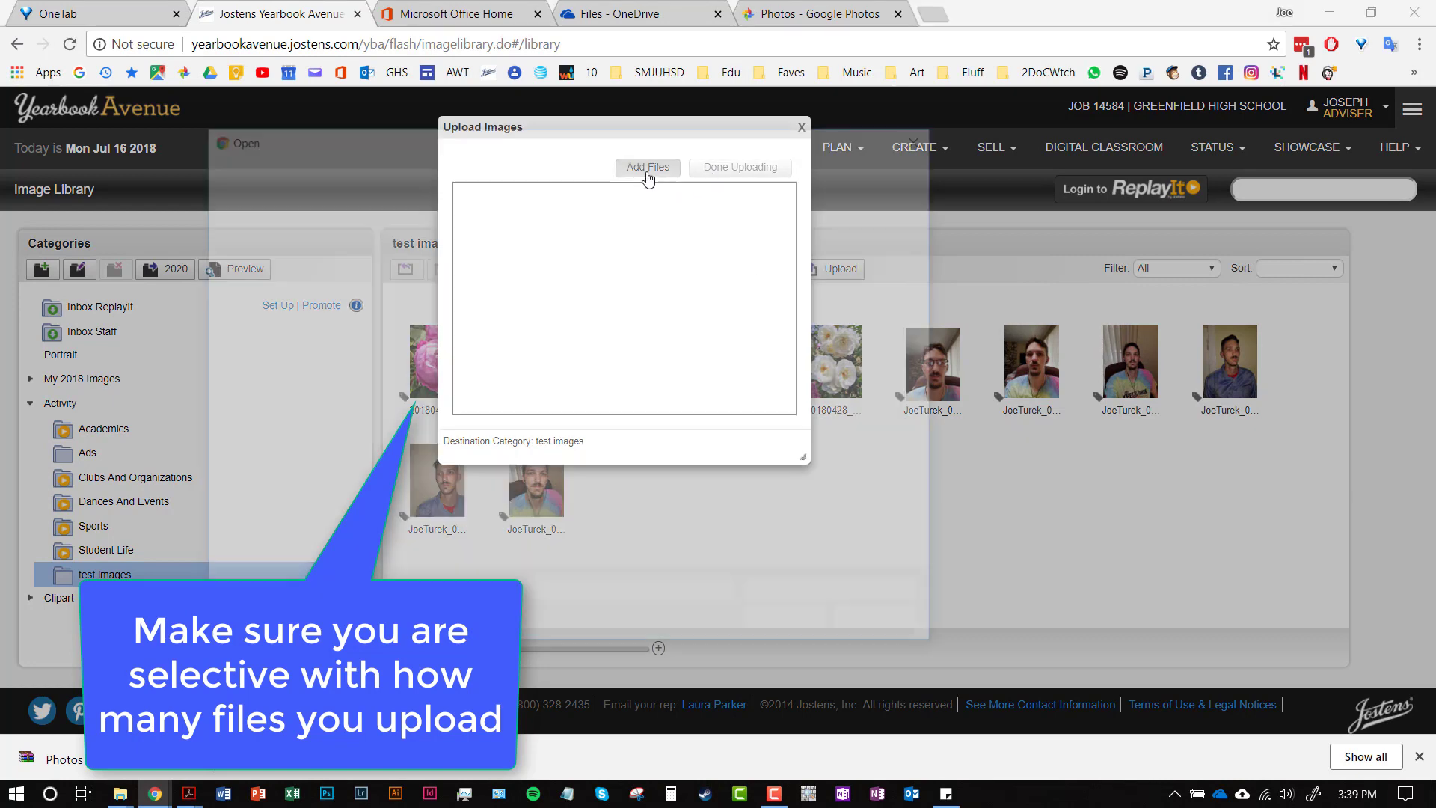
{"action": "left_click", "coordinate": [449, 163]}
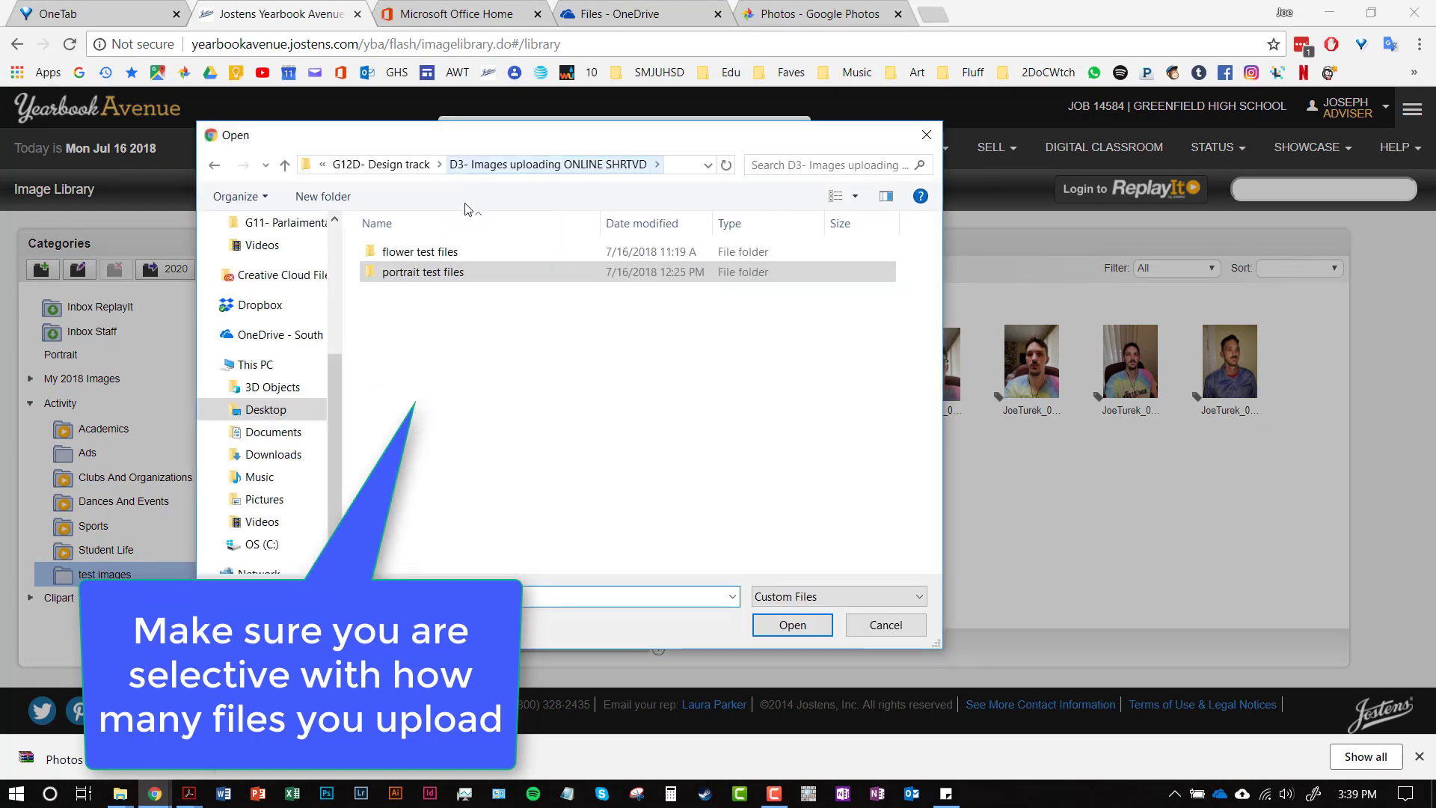
{"action": "left_click", "coordinate": [449, 254]}
{"action": "double_click", "coordinate": [449, 255]}
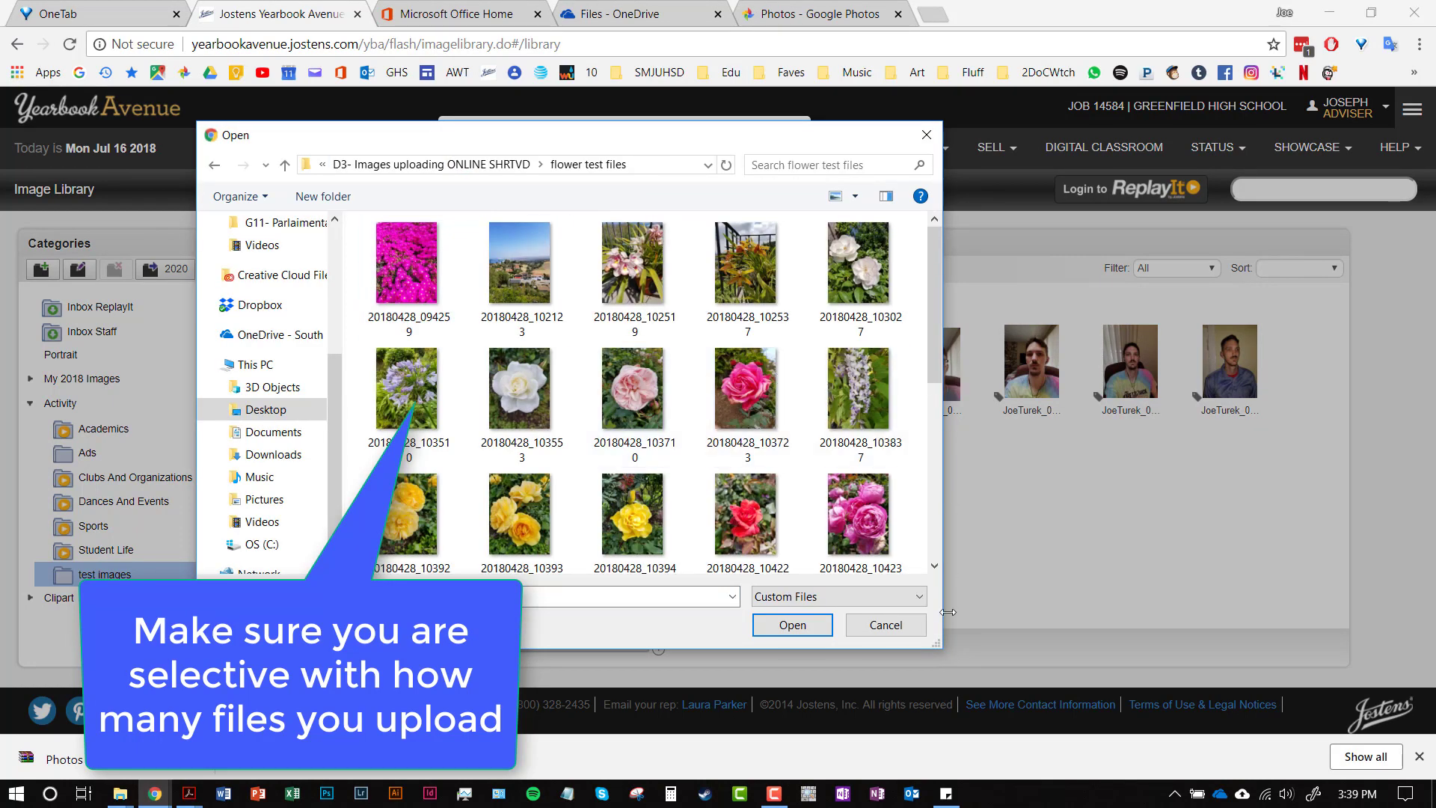
{"action": "left_click_drag", "start_coordinate": [939, 650], "coordinate": [1205, 709]}
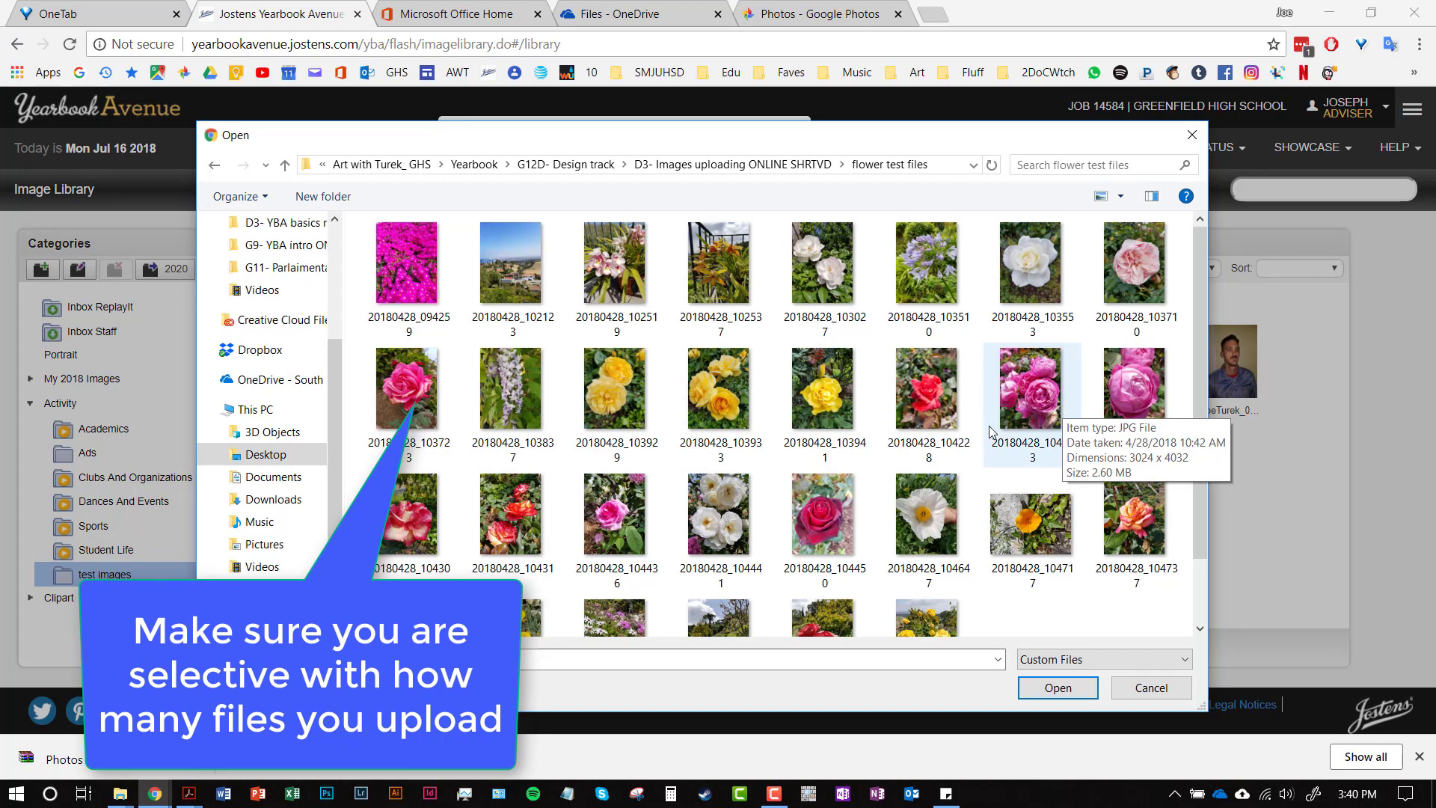
Step: Compare the contents of the portrait test files and flower test files folders, and close the upload without adding any files
{"action": "left_click", "coordinate": [731, 165]}
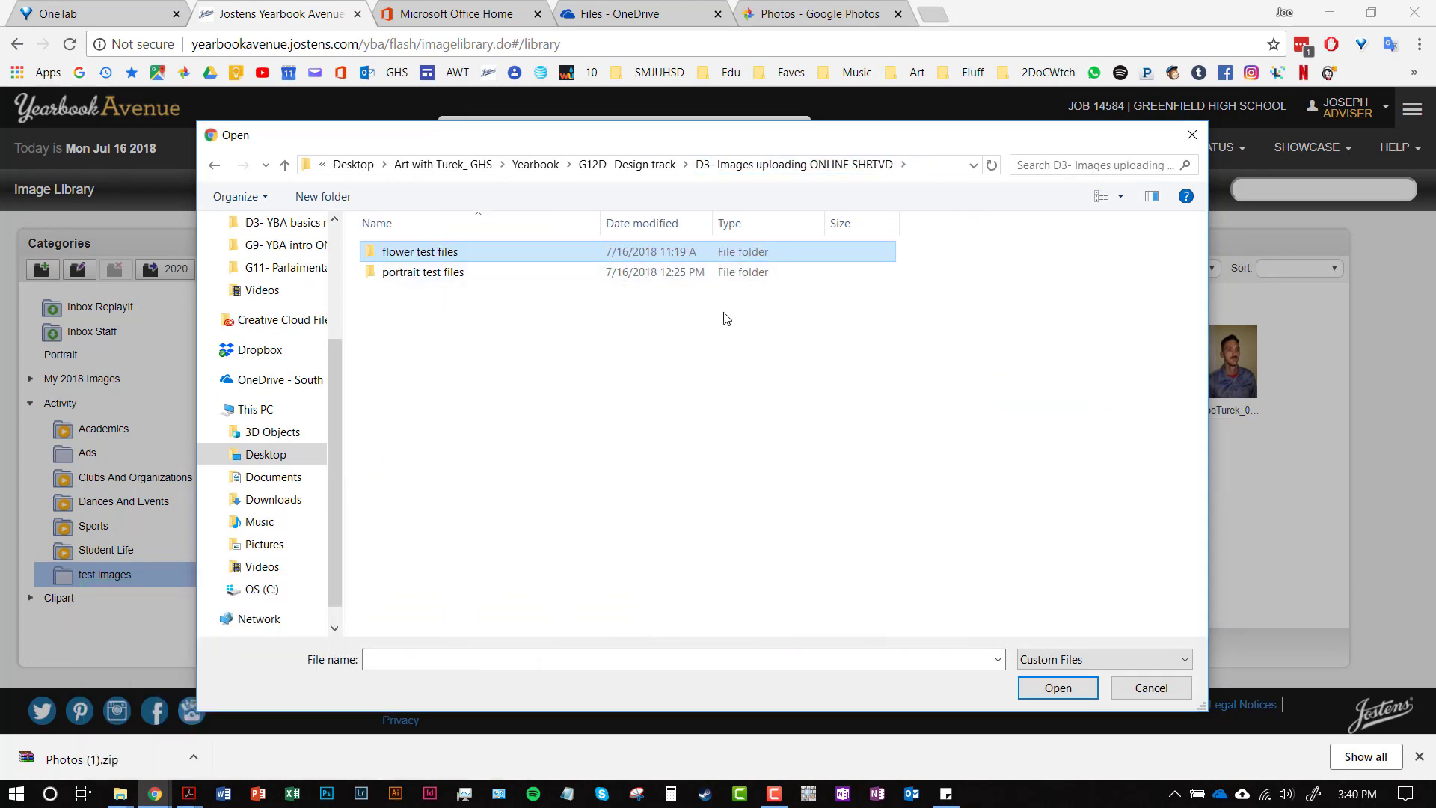
{"action": "double_click", "coordinate": [492, 272]}
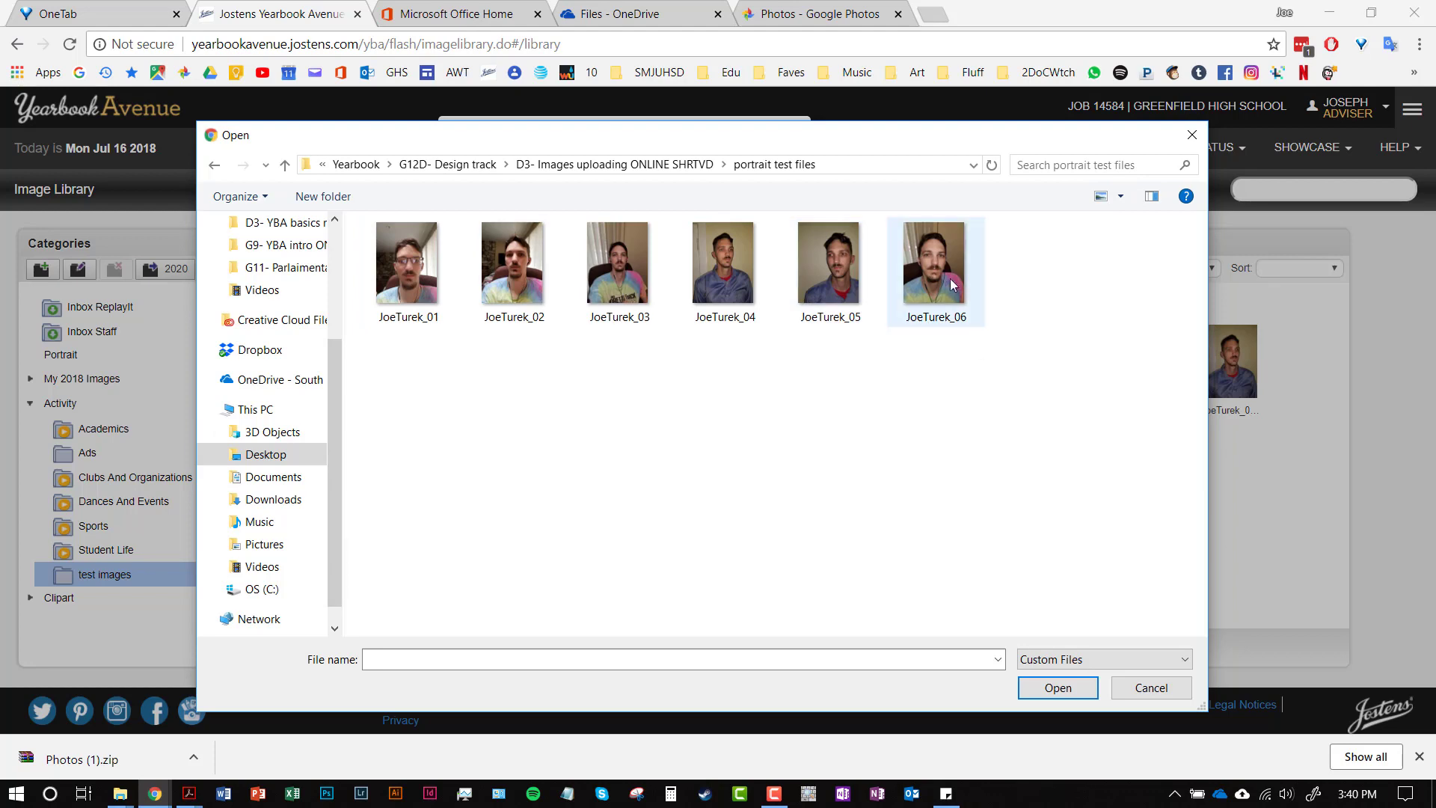
{"action": "left_click", "coordinate": [665, 166]}
{"action": "double_click", "coordinate": [574, 252]}
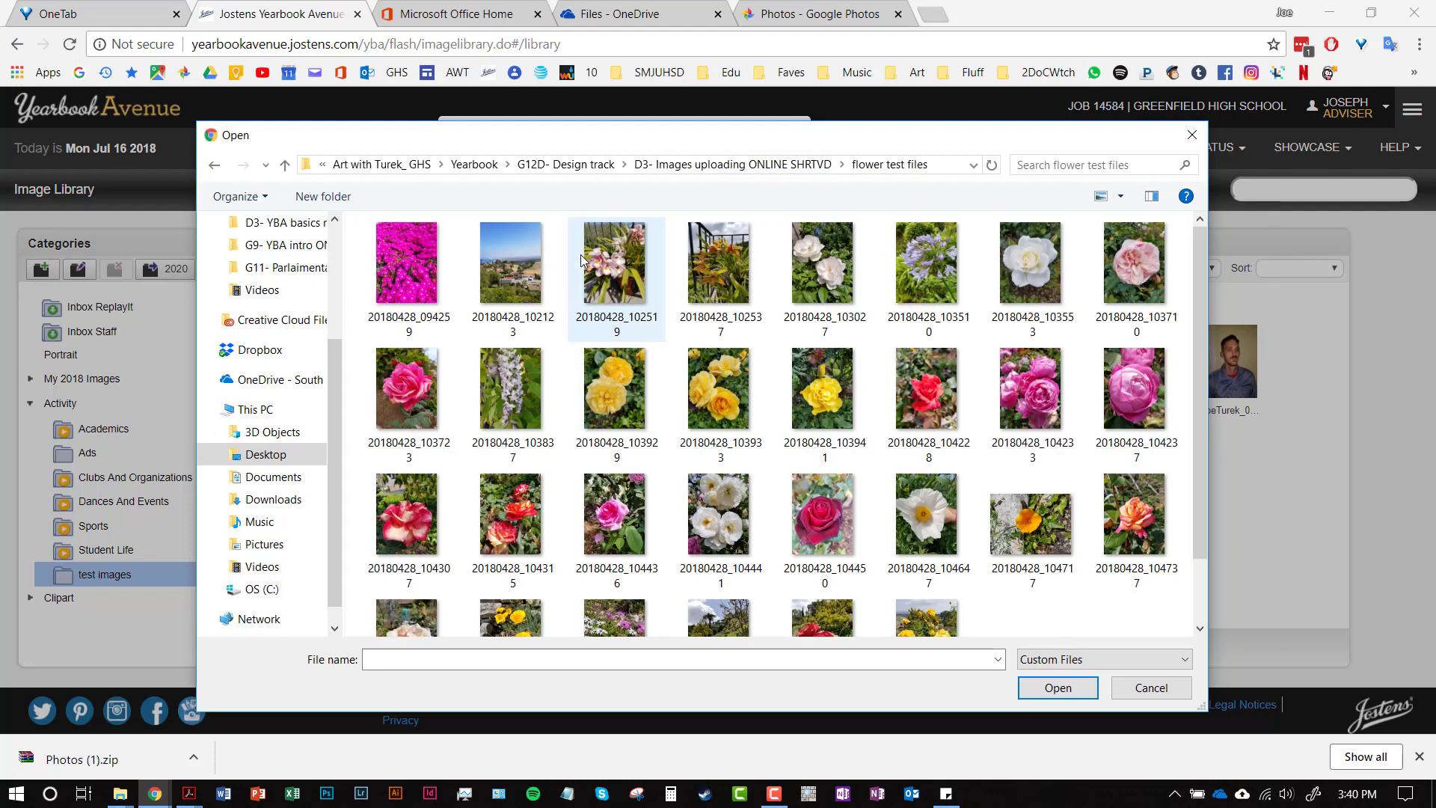
{"action": "scroll", "coordinate": [610, 363], "scroll_direction": "down", "scroll_amount": 1}
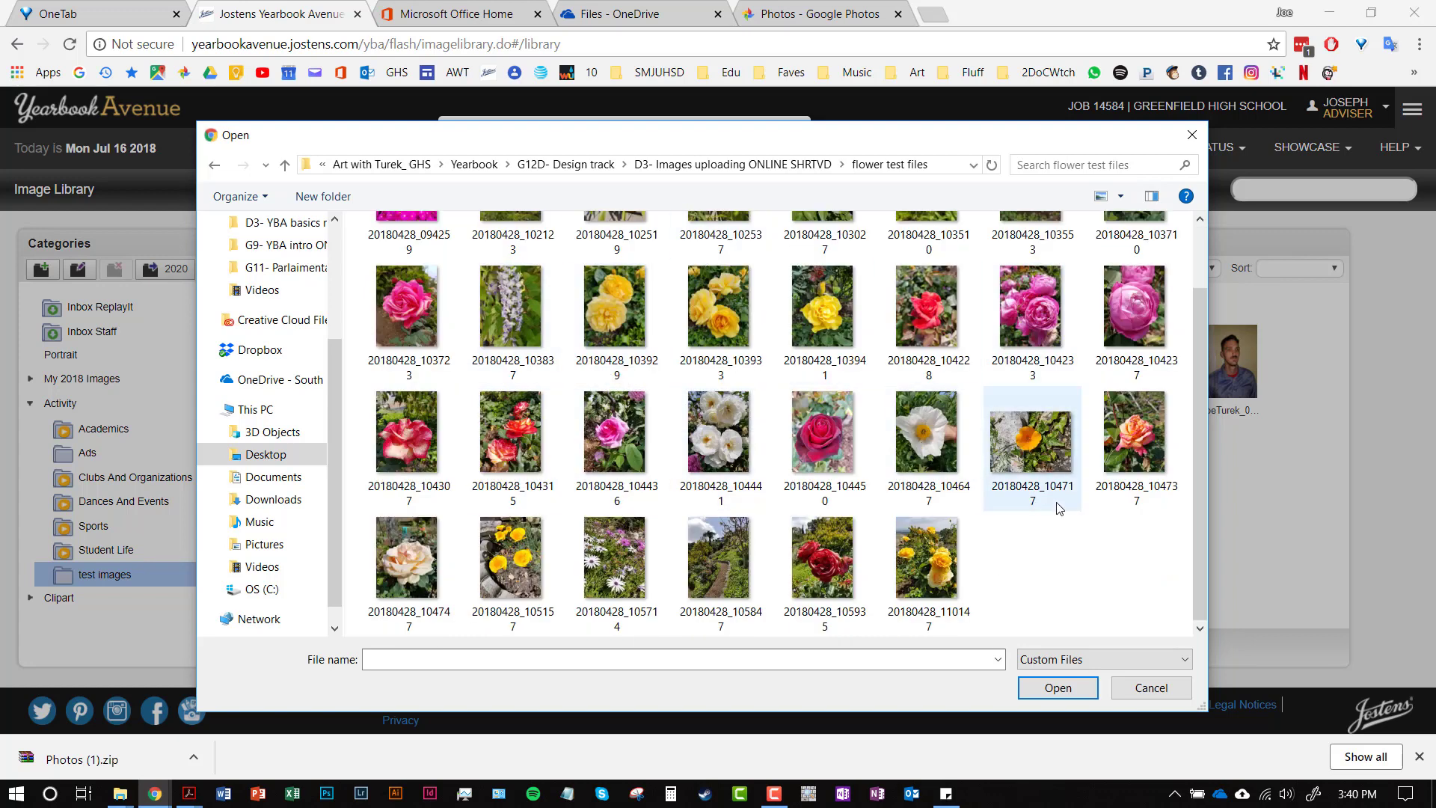
{"action": "scroll", "coordinate": [995, 449], "scroll_direction": "up", "scroll_amount": 1}
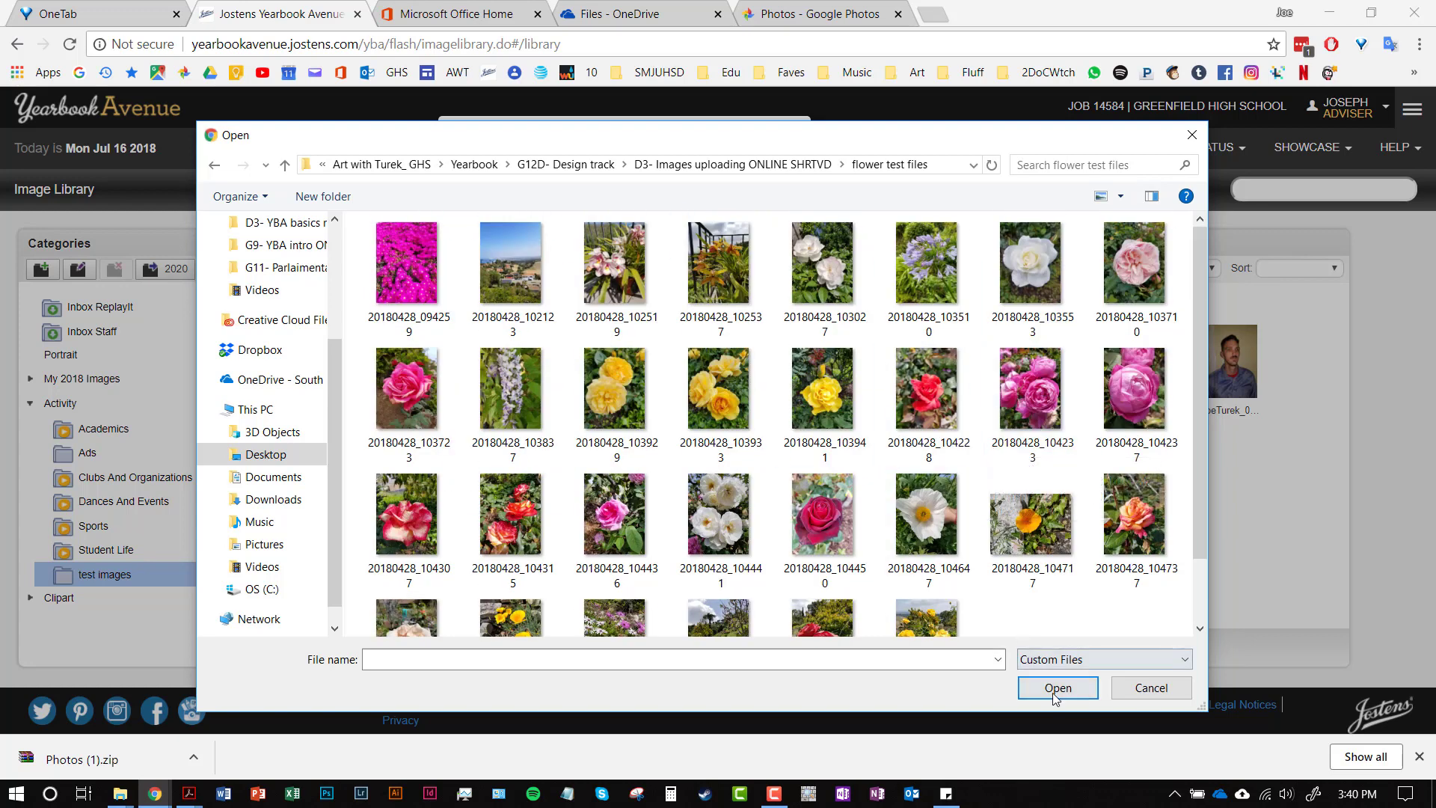
{"action": "left_click", "coordinate": [1129, 689]}
{"action": "left_click", "coordinate": [799, 129]}
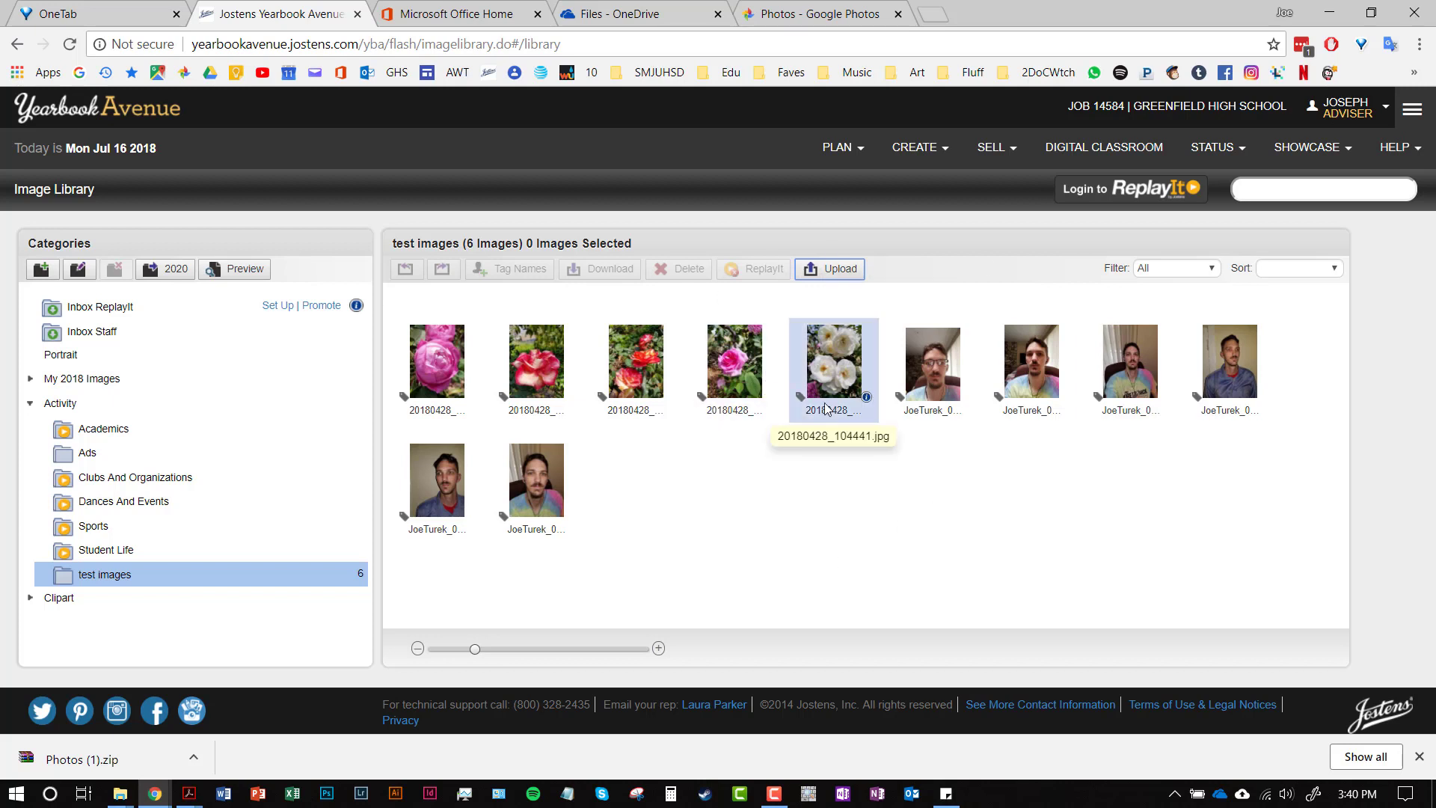
Step: Select the sixth portrait in the test images category and open it for name tagging
{"action": "left_click", "coordinate": [959, 387]}
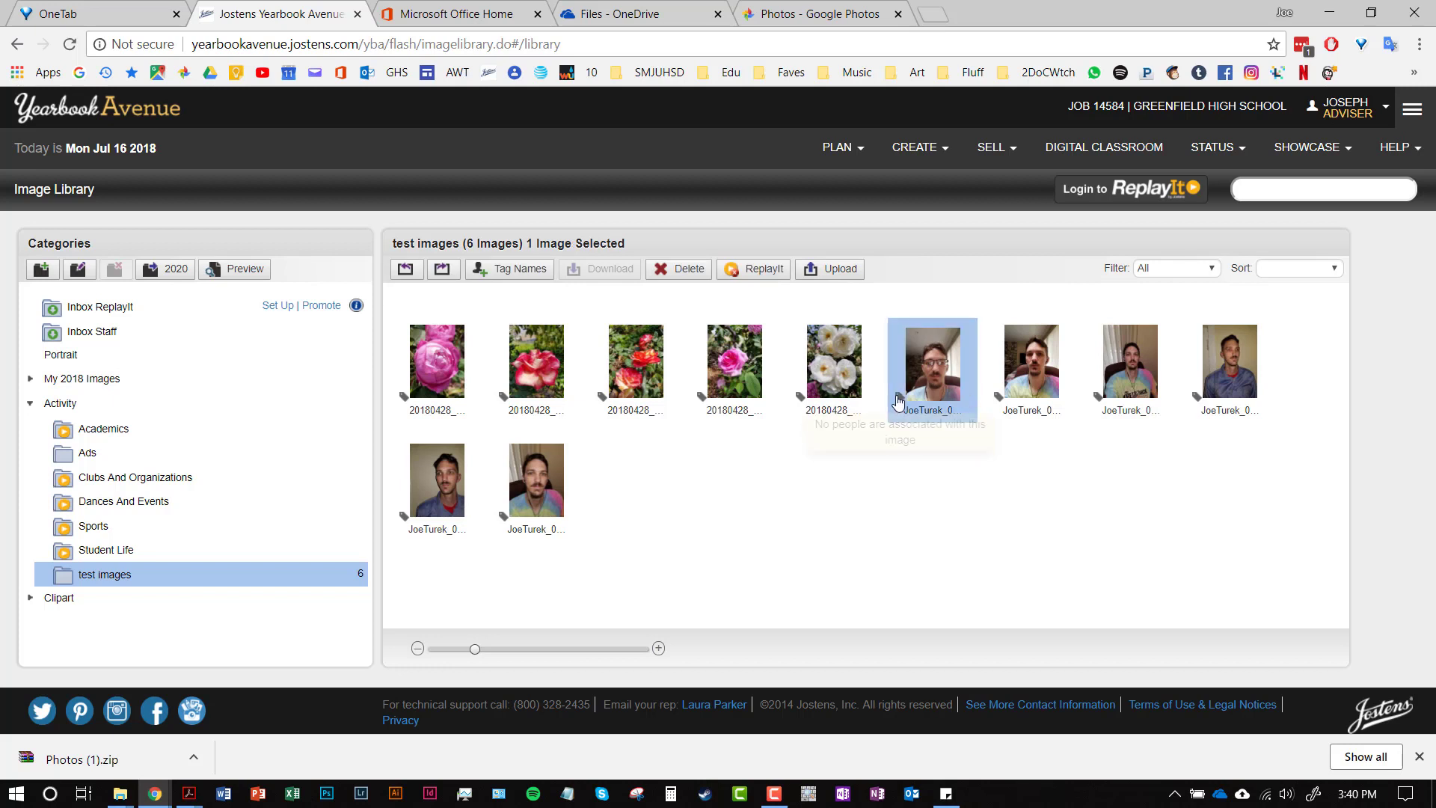
{"action": "left_click", "coordinate": [832, 355]}
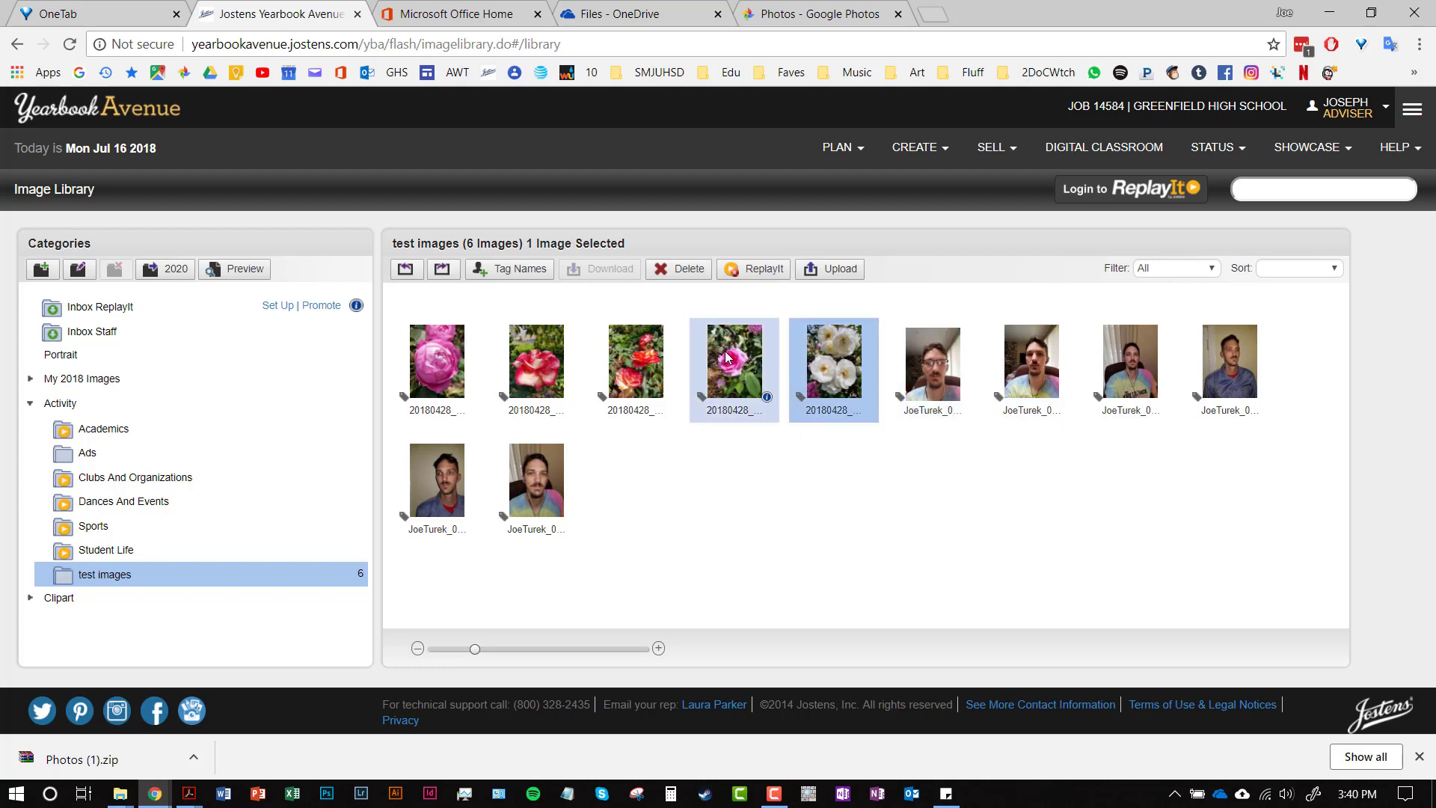
{"action": "left_click", "coordinate": [935, 359]}
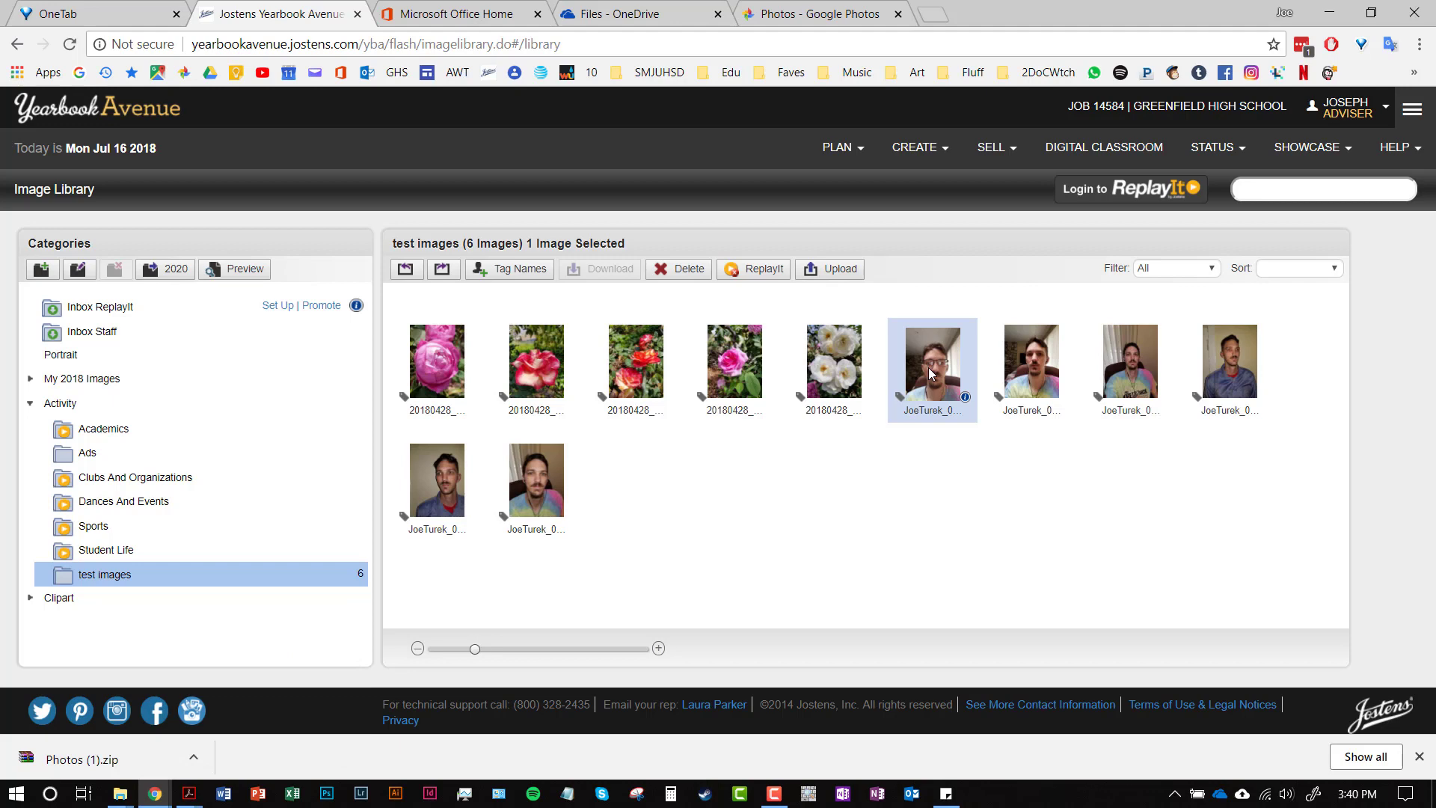
{"action": "left_click", "coordinate": [535, 518]}
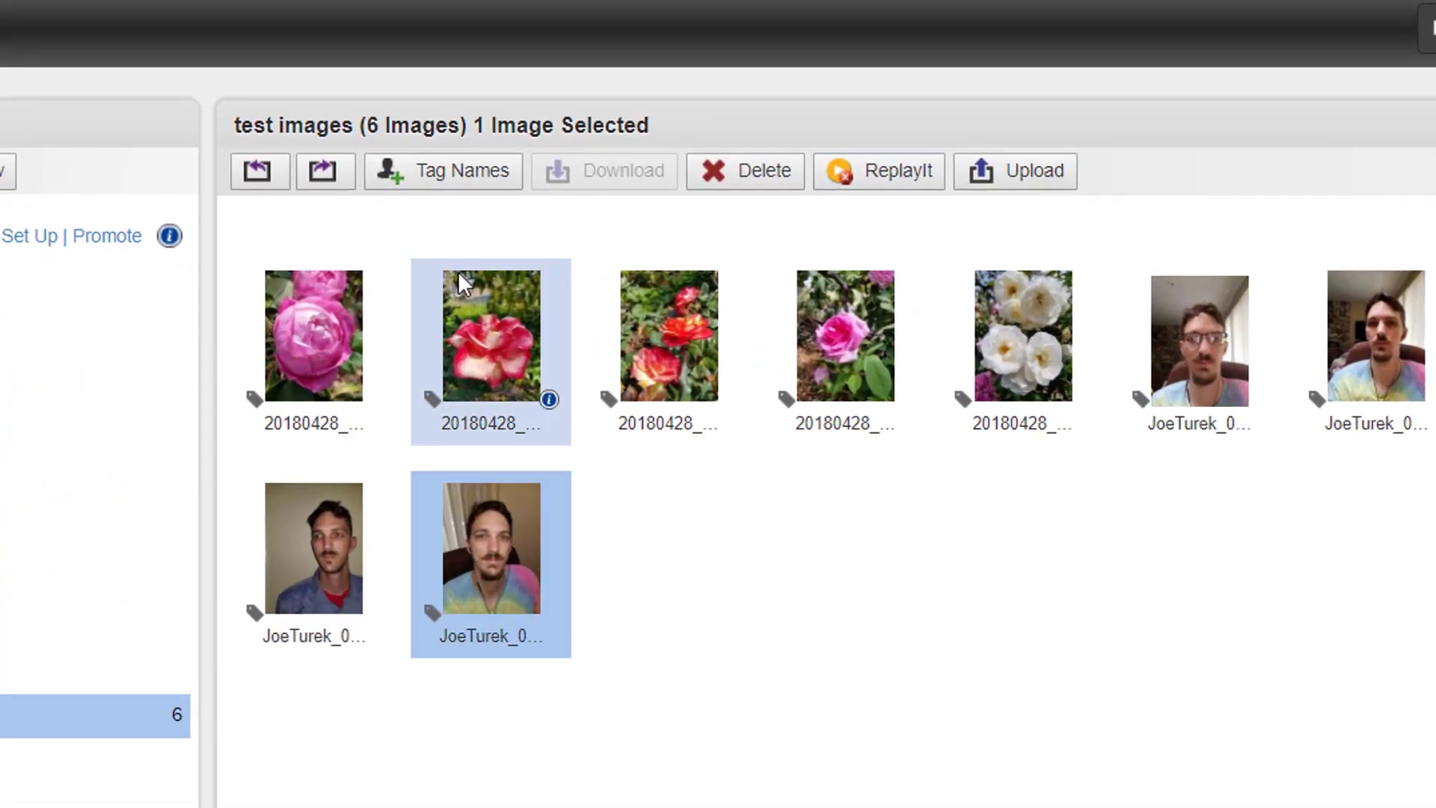
{"action": "left_click", "coordinate": [447, 176]}
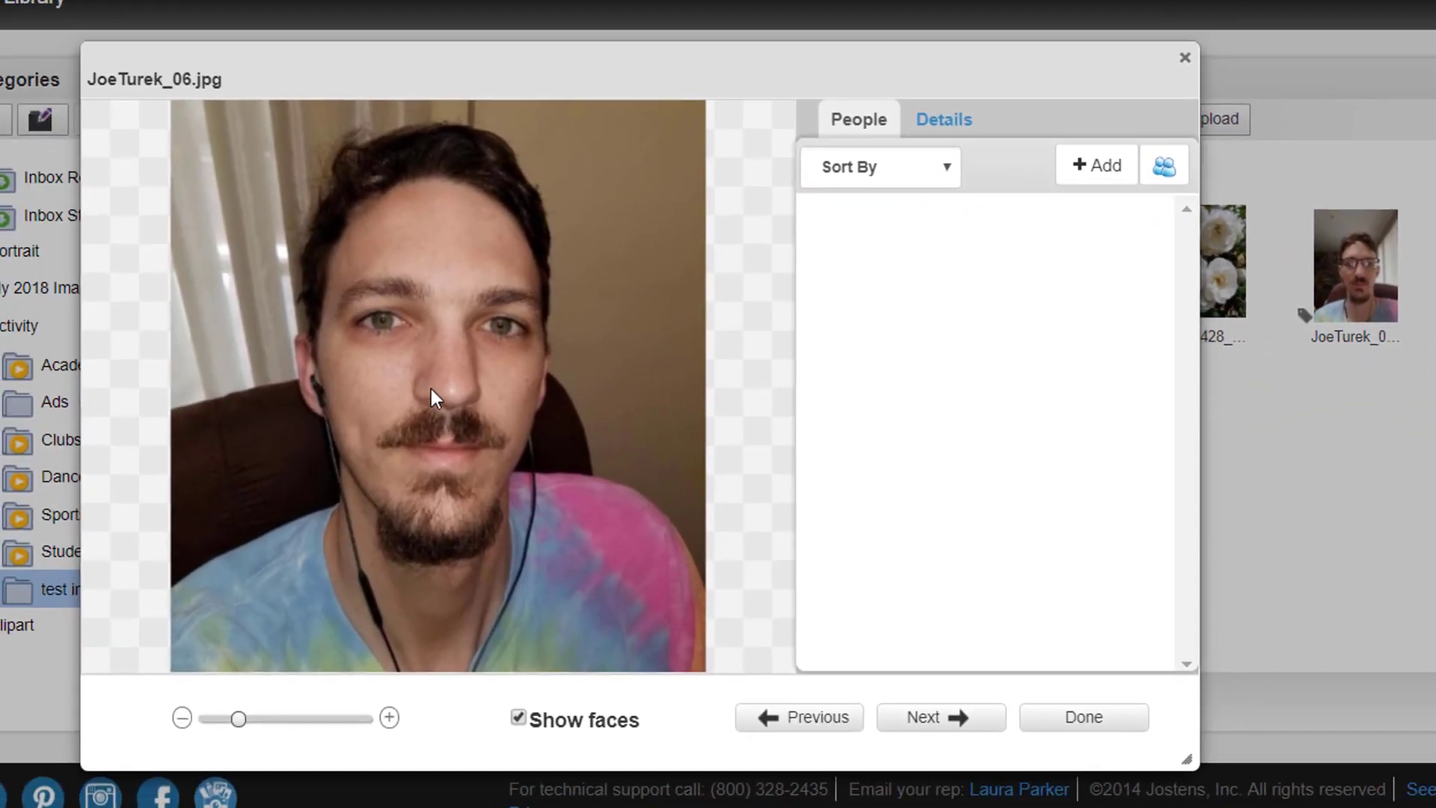
Step: Frame the face in the portrait from eyebrows to chin and tag it with the matching existing adviser's name
{"action": "left_click", "coordinate": [422, 360]}
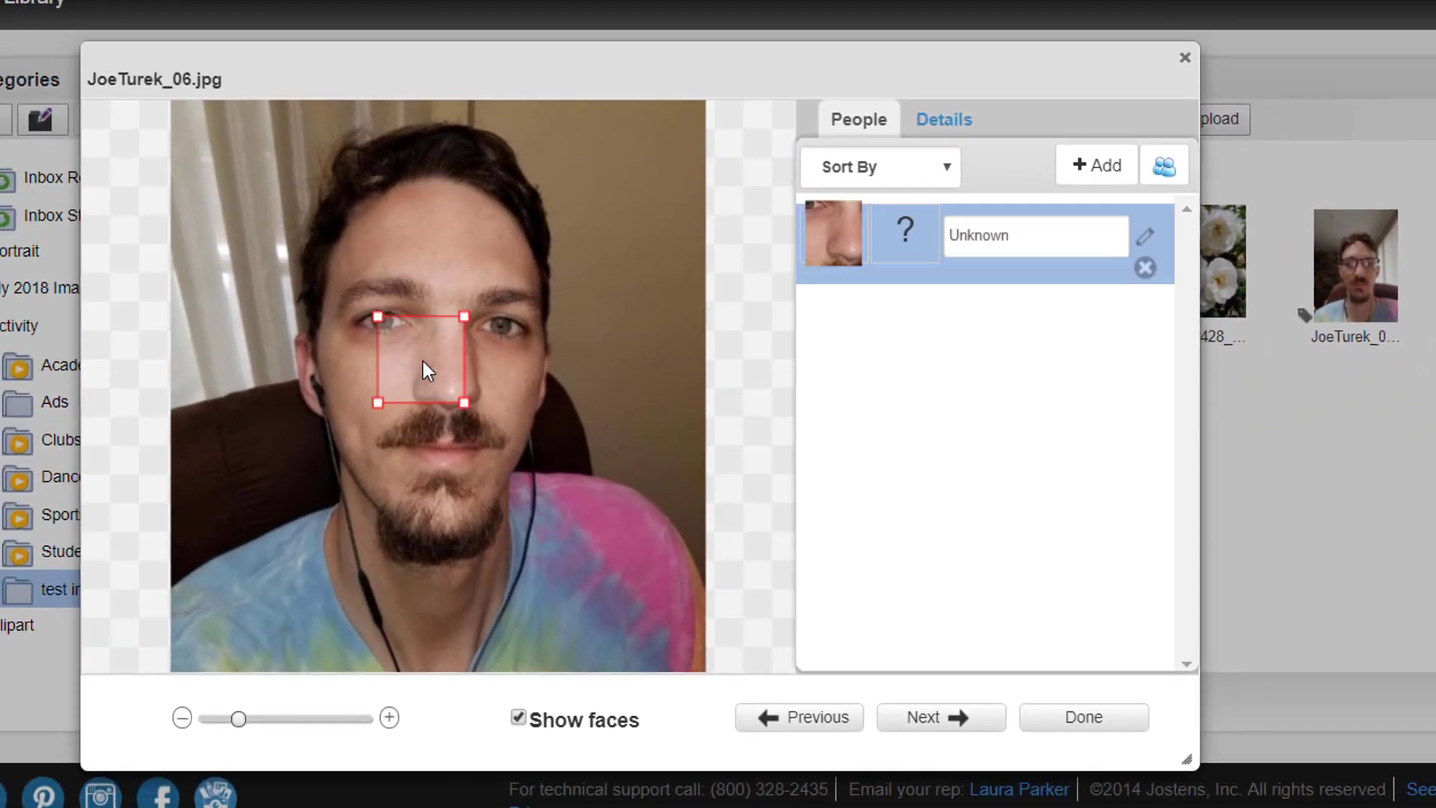
{"action": "left_click_drag", "start_coordinate": [424, 359], "coordinate": [547, 481]}
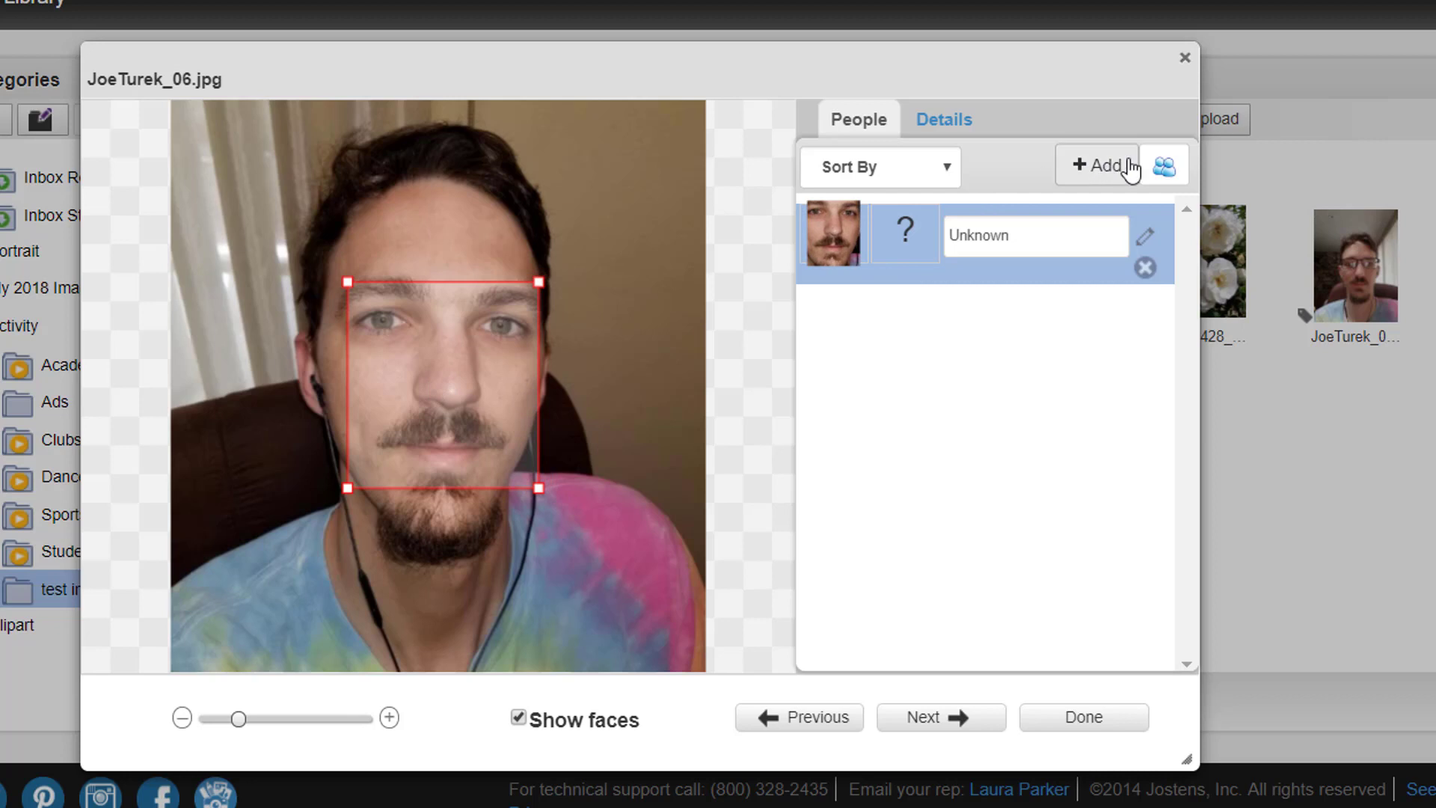
{"action": "left_click", "coordinate": [1065, 235]}
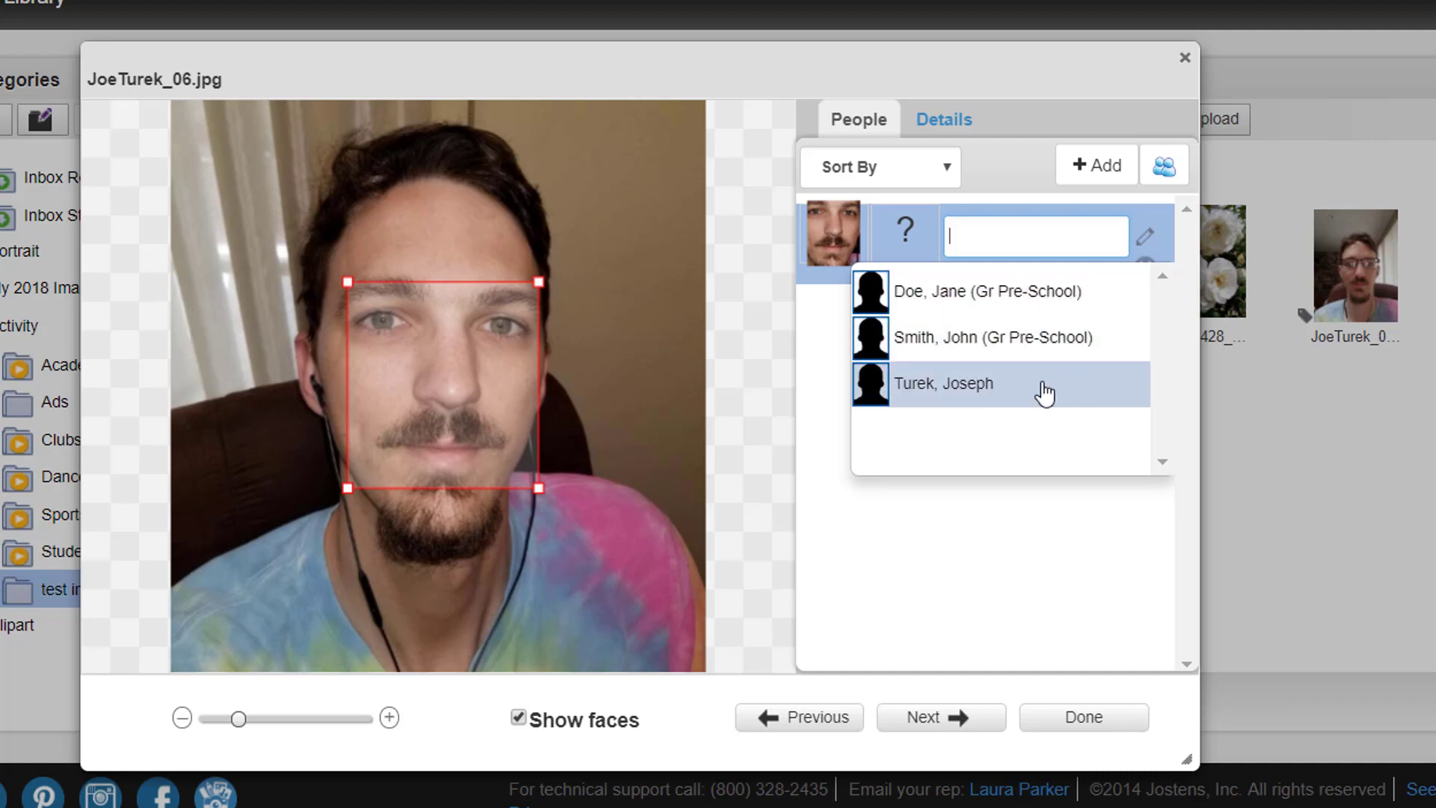
{"action": "left_click", "coordinate": [1041, 404]}
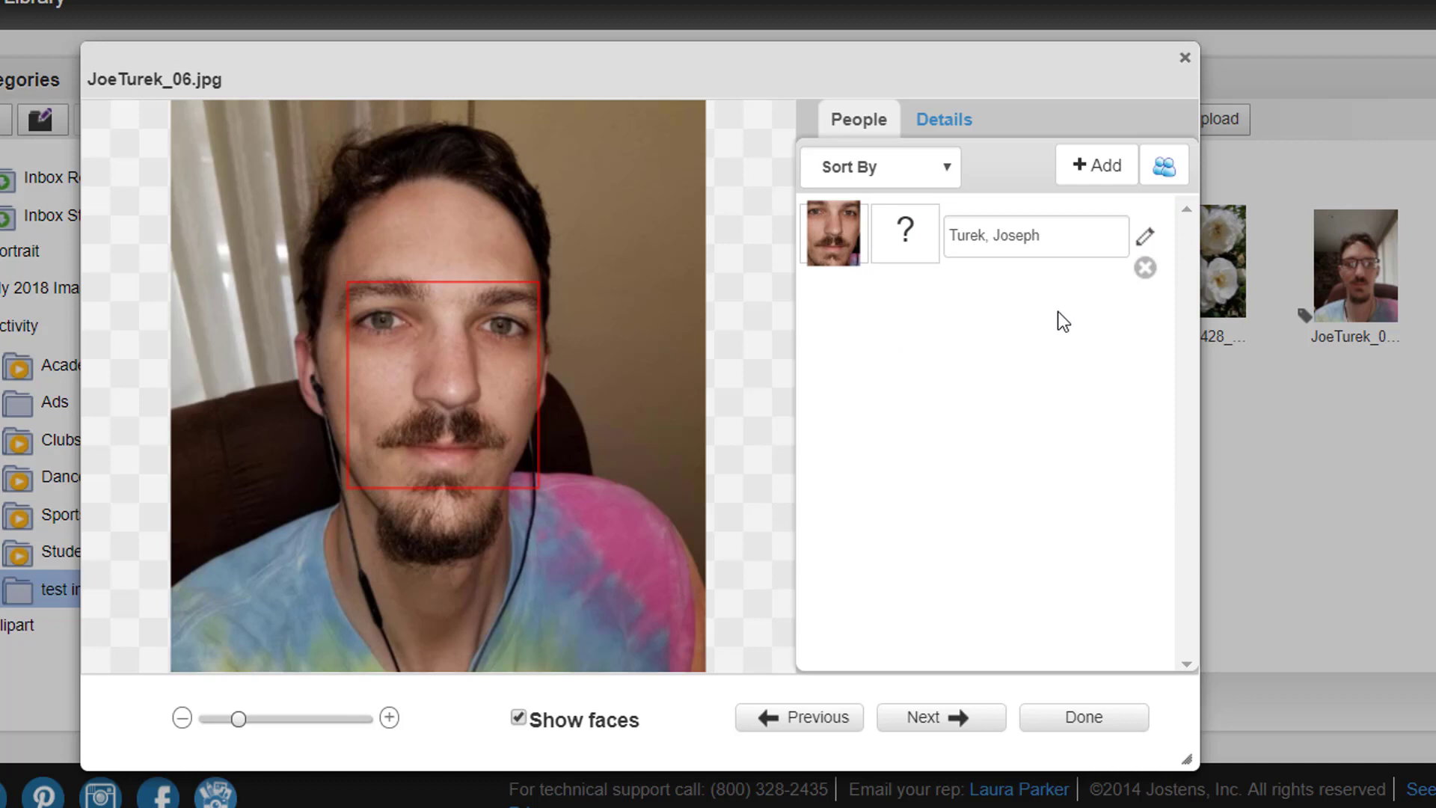
Step: Add a new person to the portrait's tags, entering only a first and last name, and save the entry
{"action": "left_click", "coordinate": [1113, 179]}
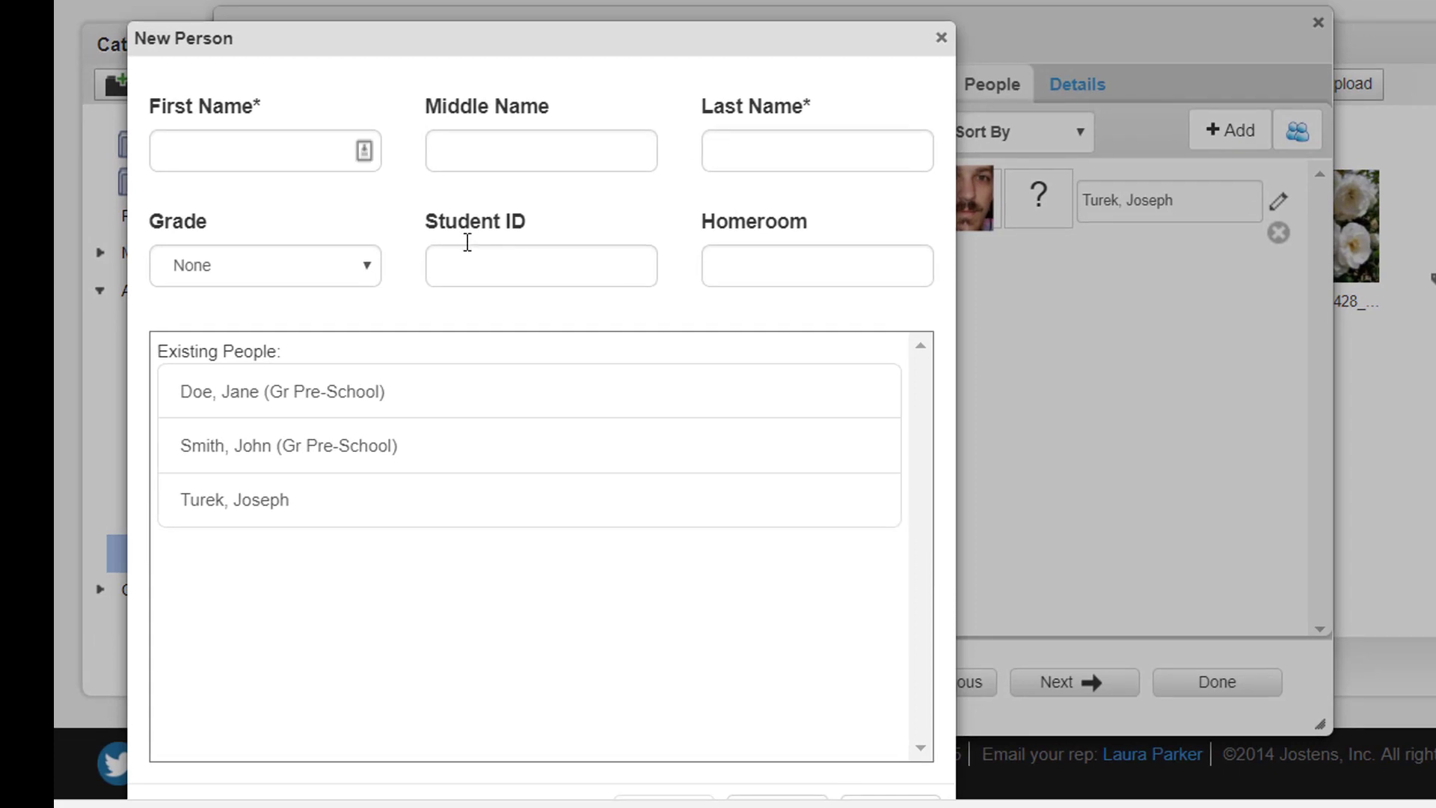
{"action": "left_click_drag", "start_coordinate": [506, 47], "coordinate": [535, 0]}
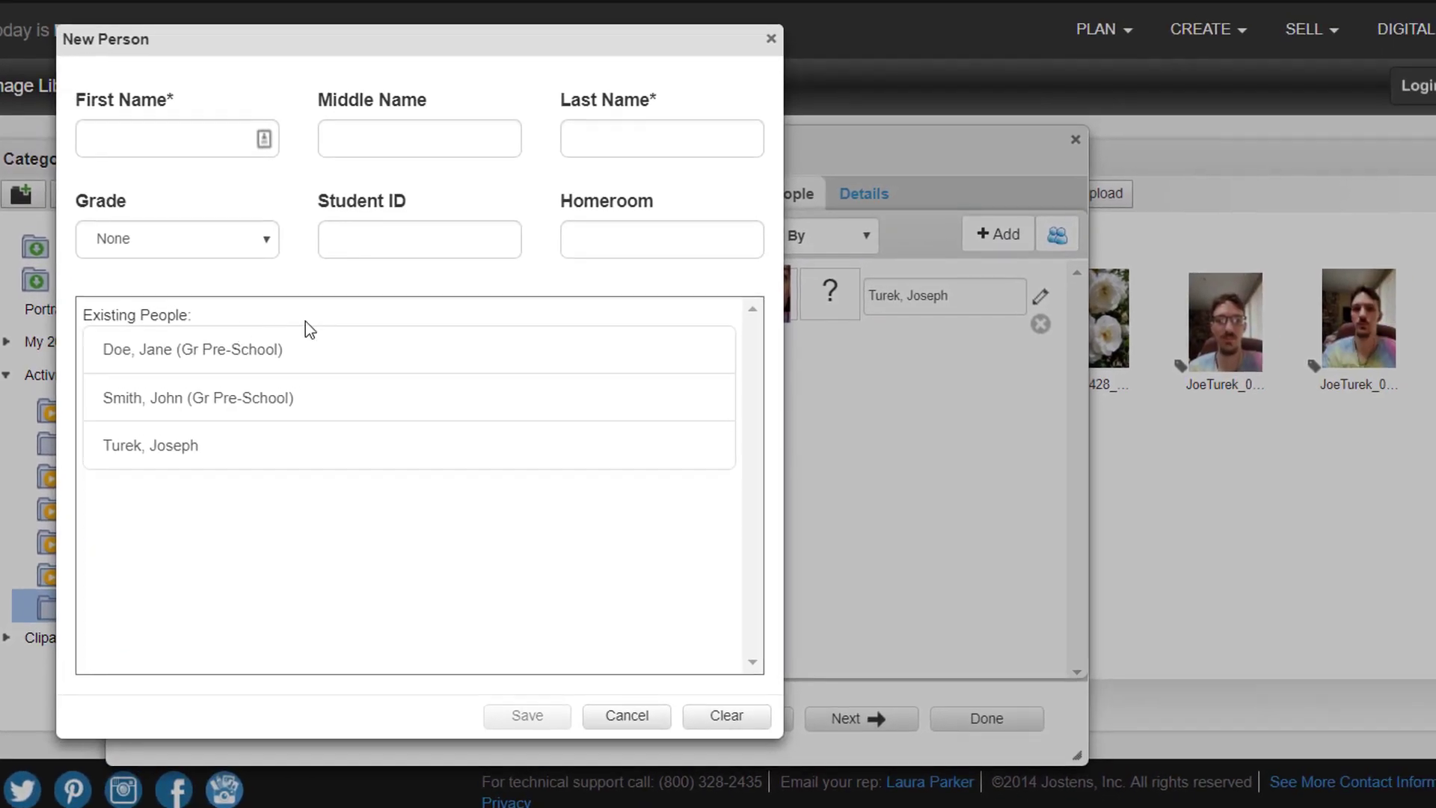
{"action": "left_click", "coordinate": [173, 110]}
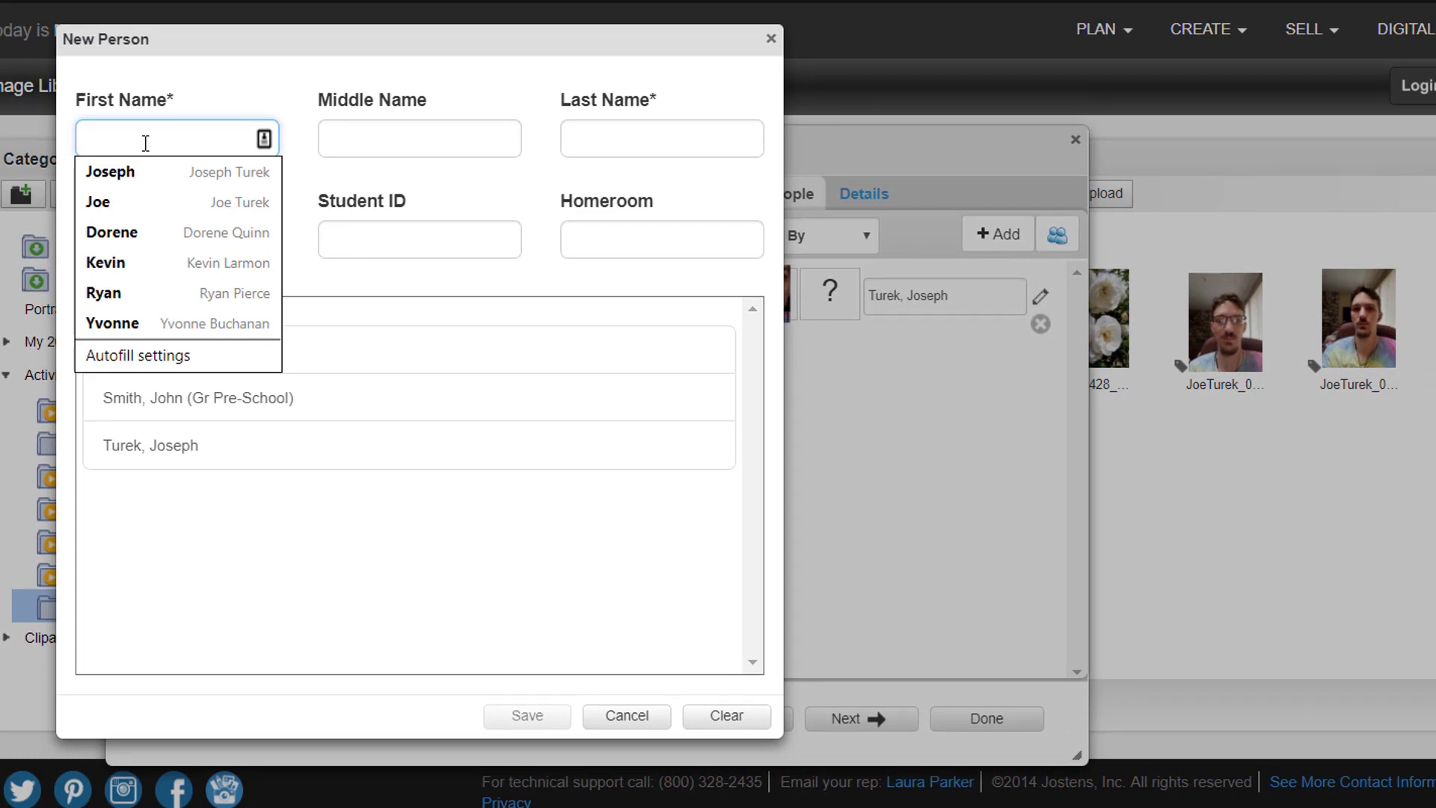
{"action": "type", "text": "joe"}
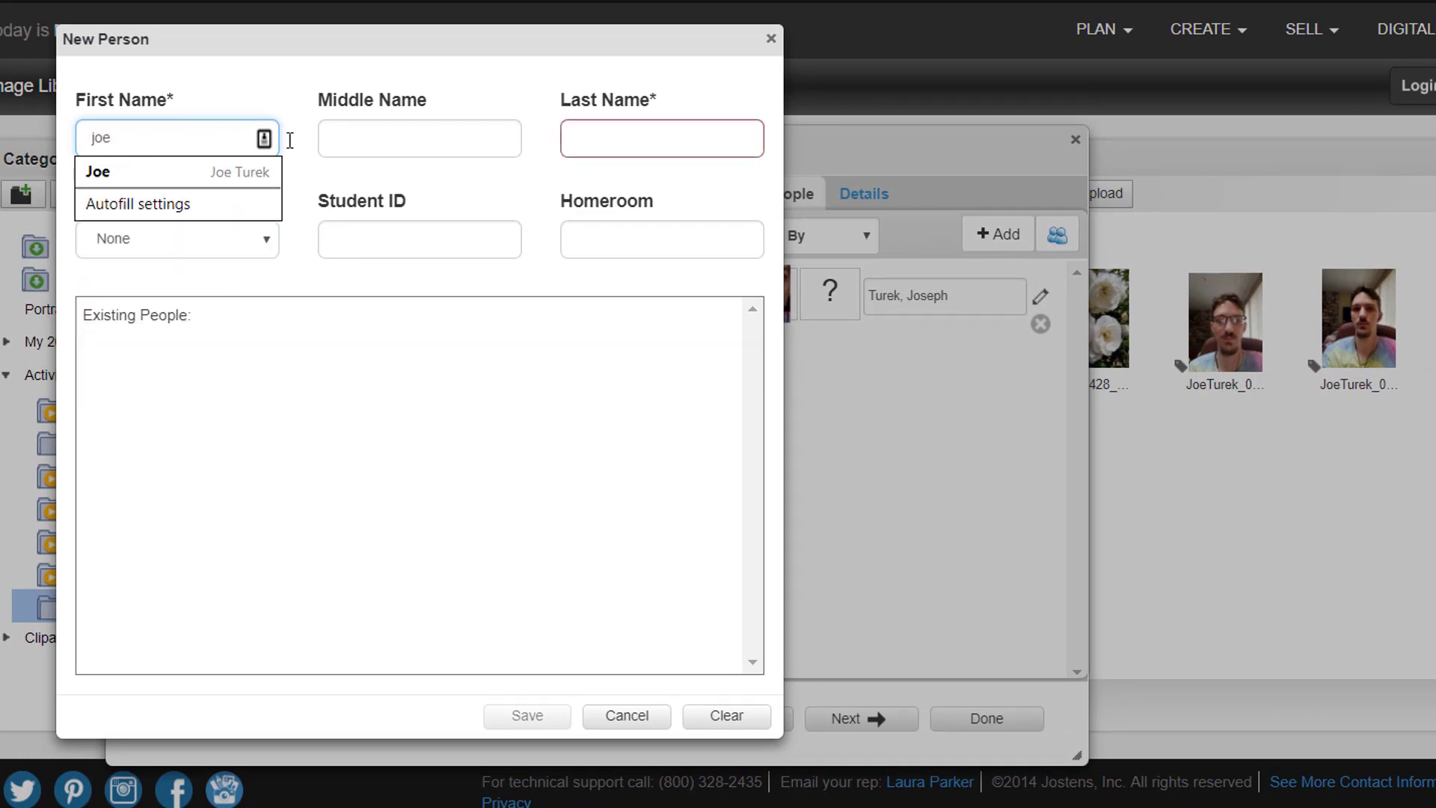
{"action": "left_click", "coordinate": [590, 136]}
{"action": "type", "text": "joejoejoe"}
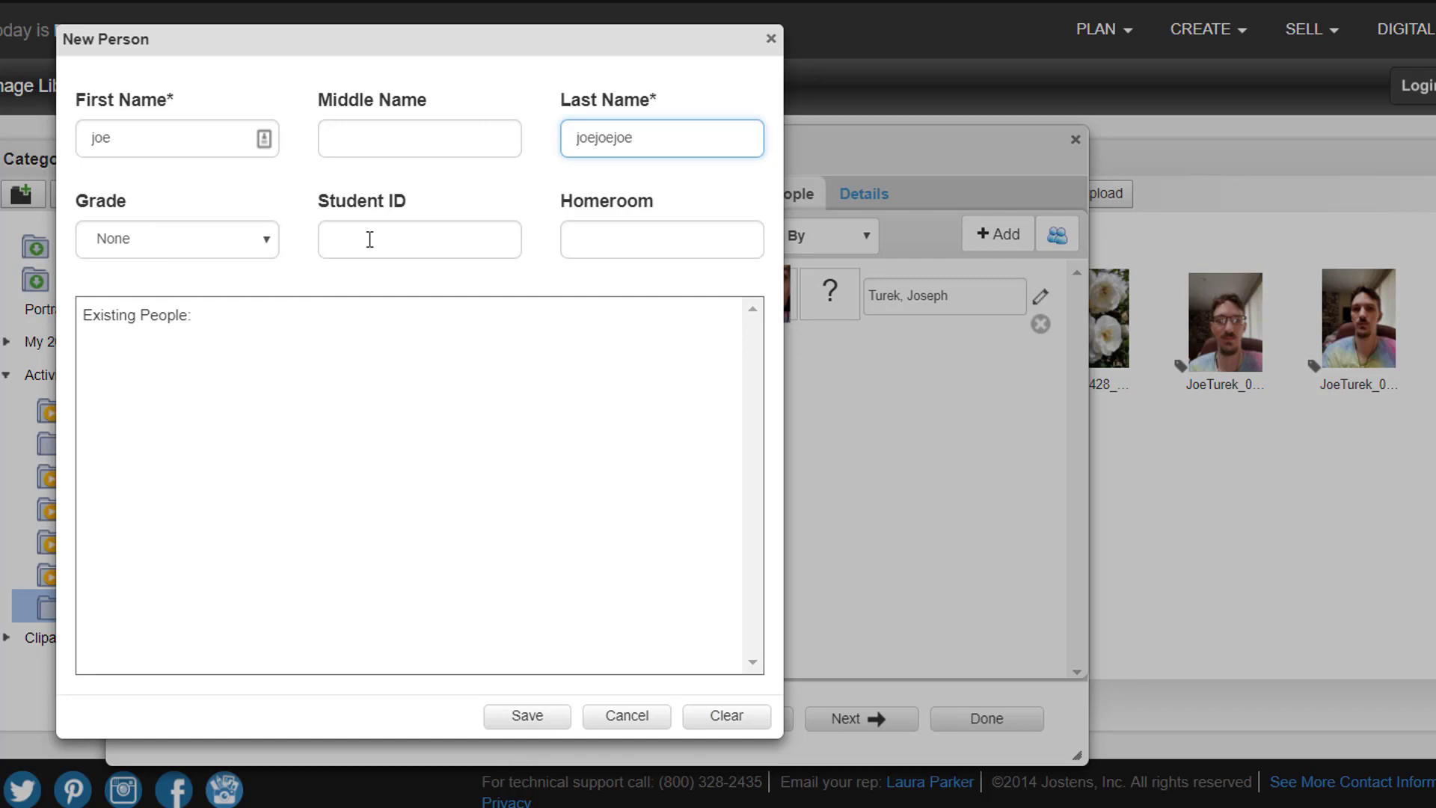
{"action": "left_click", "coordinate": [559, 723]}
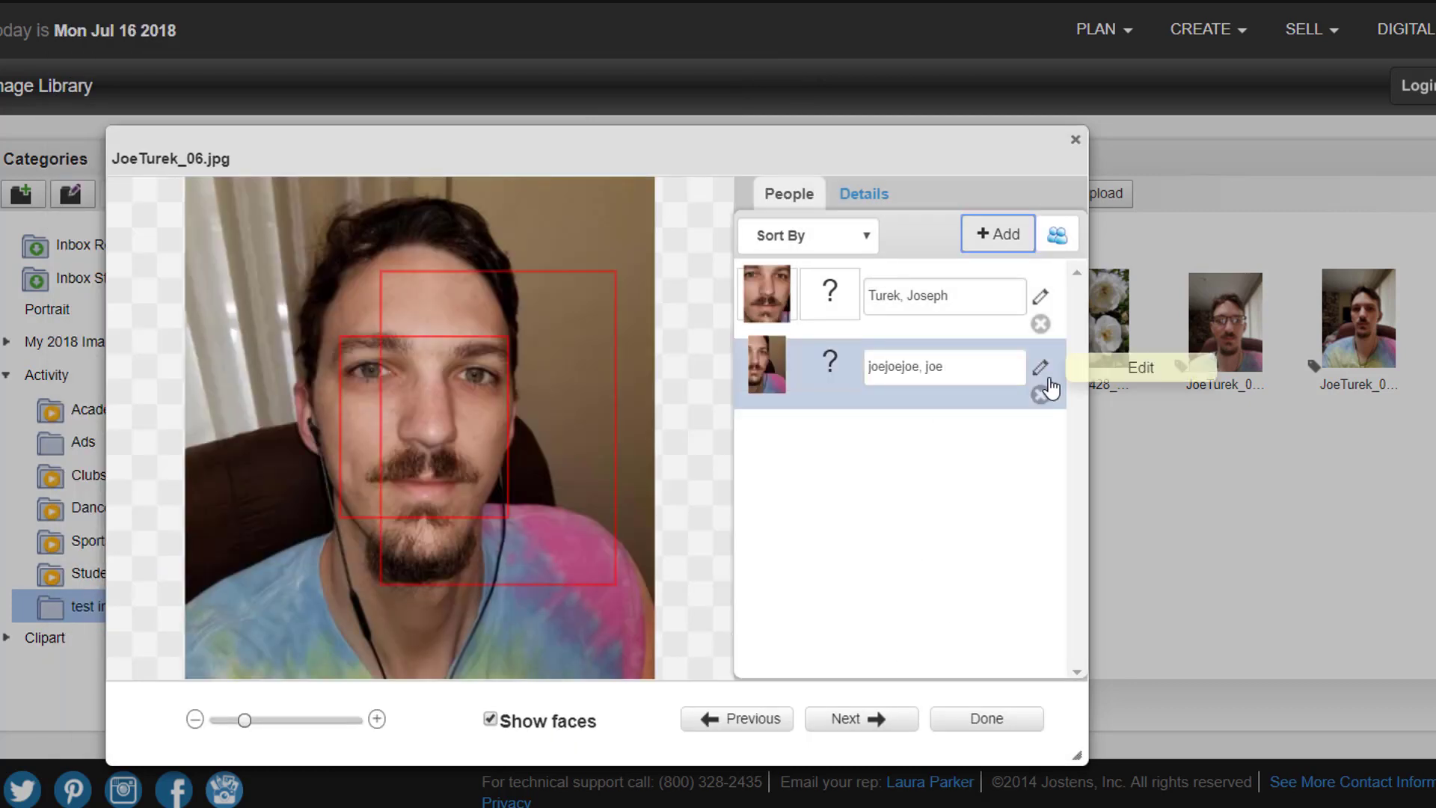
Step: Select the extra face frame overlapping the sixth portrait's shoulder and delete its newly added person tag
{"action": "left_click", "coordinate": [534, 483]}
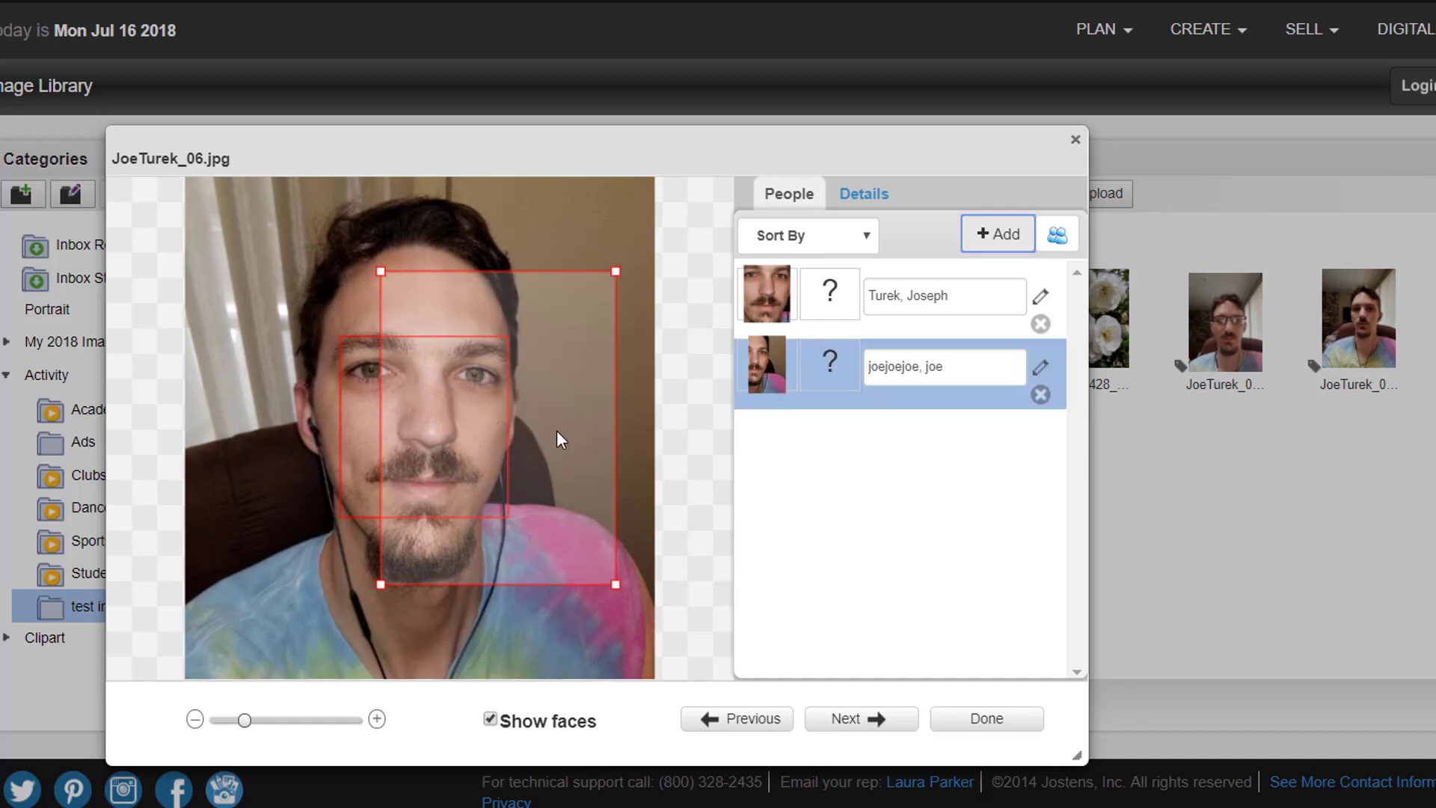
{"action": "left_click_drag", "start_coordinate": [556, 431], "coordinate": [592, 436]}
{"action": "left_click", "coordinate": [1040, 395]}
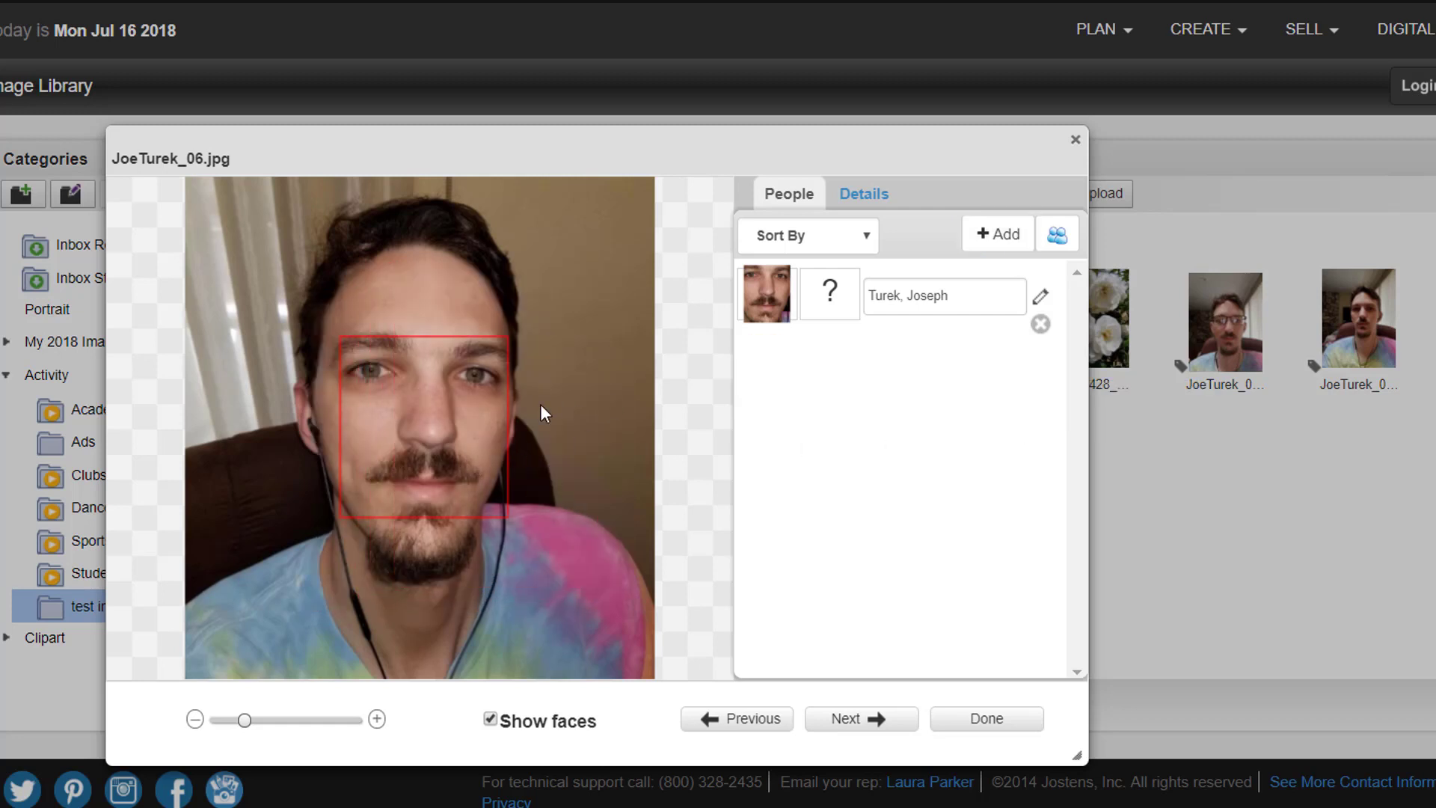
Step: Go to the fifth portrait, frame the face from forehead to mouth, and tag it with the existing adviser's name
{"action": "left_click", "coordinate": [853, 719]}
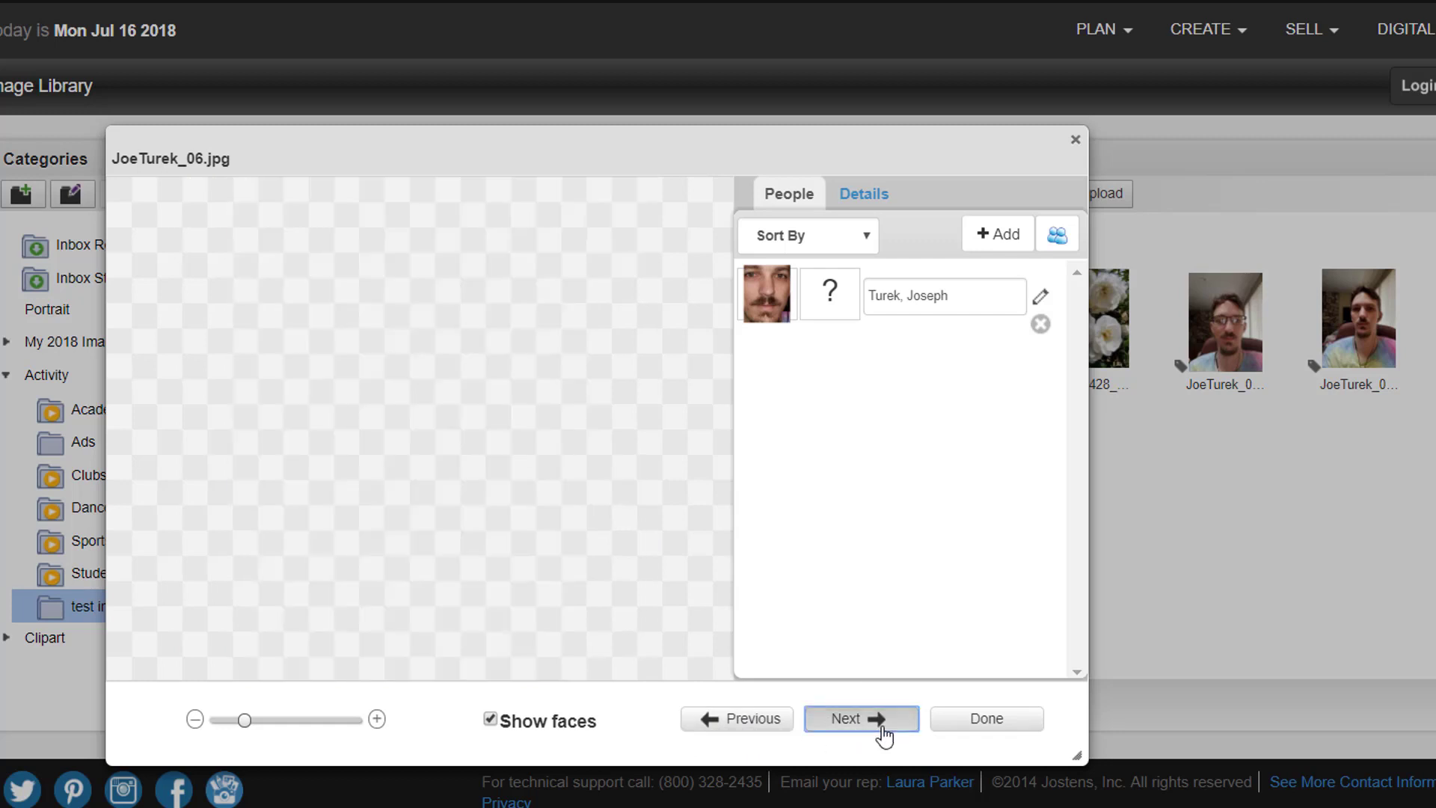
{"action": "left_click", "coordinate": [752, 729]}
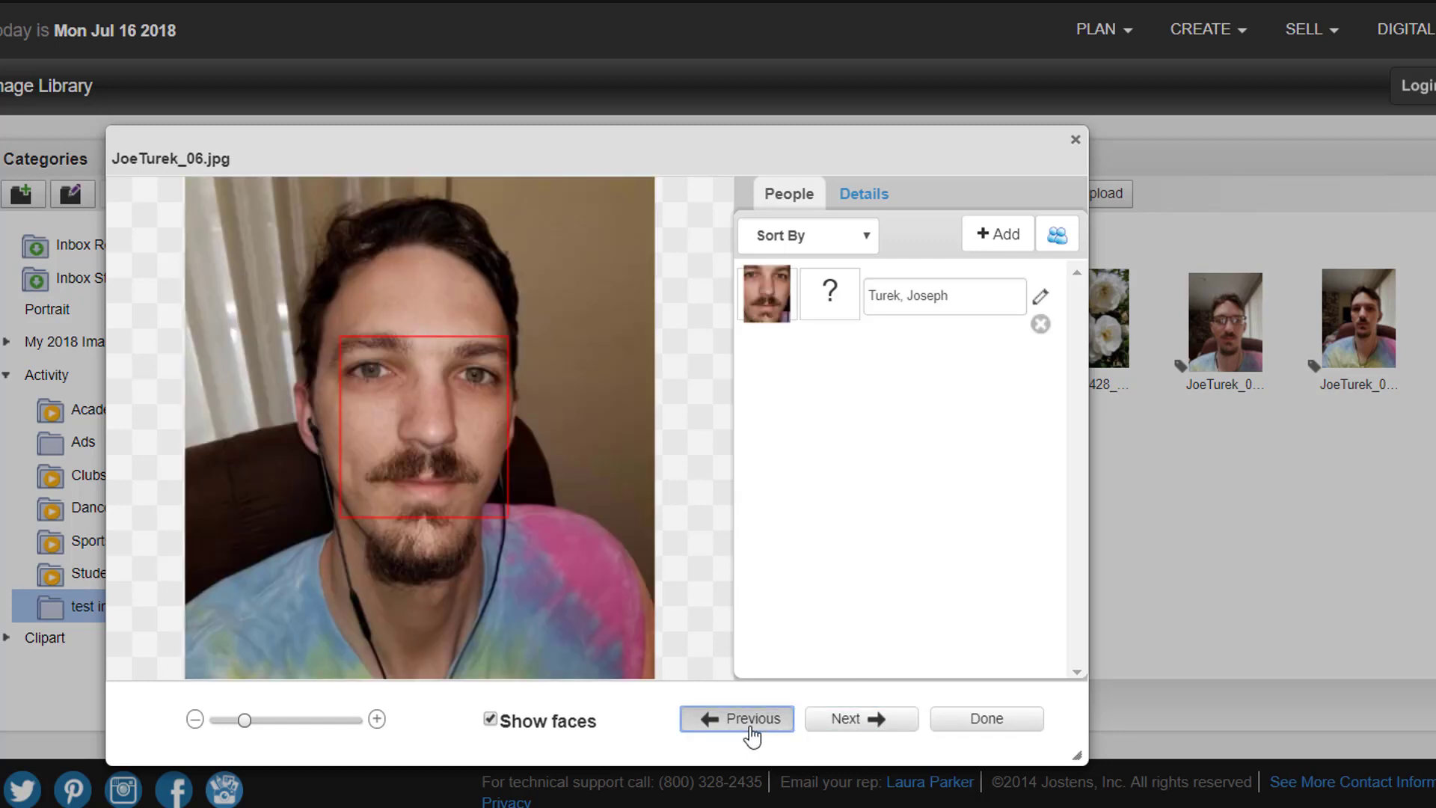
{"action": "left_click", "coordinate": [749, 729]}
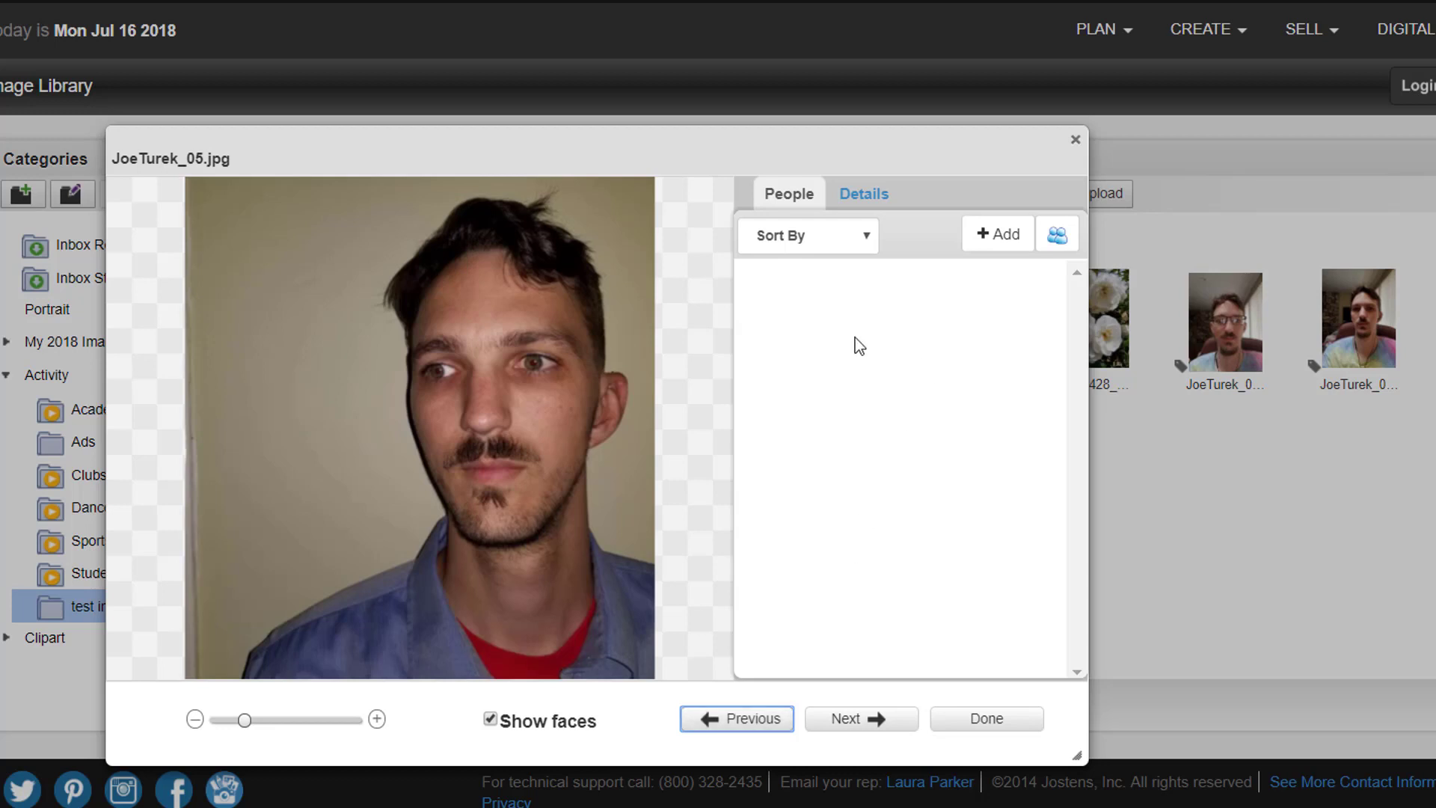
{"action": "left_click", "coordinate": [502, 441]}
{"action": "left_click_drag", "start_coordinate": [498, 442], "coordinate": [597, 490]}
{"action": "left_click", "coordinate": [936, 283]}
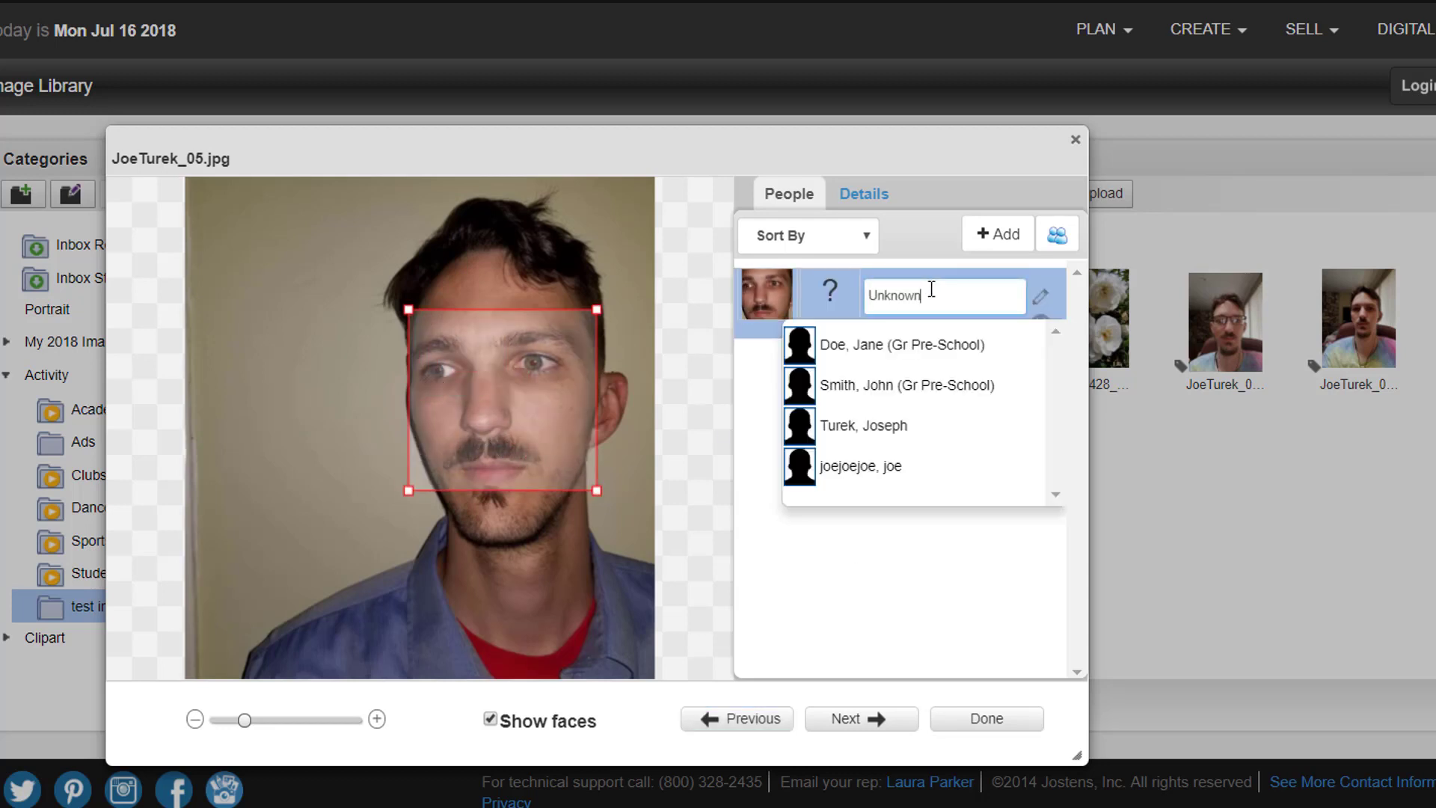
{"action": "left_click", "coordinate": [891, 434]}
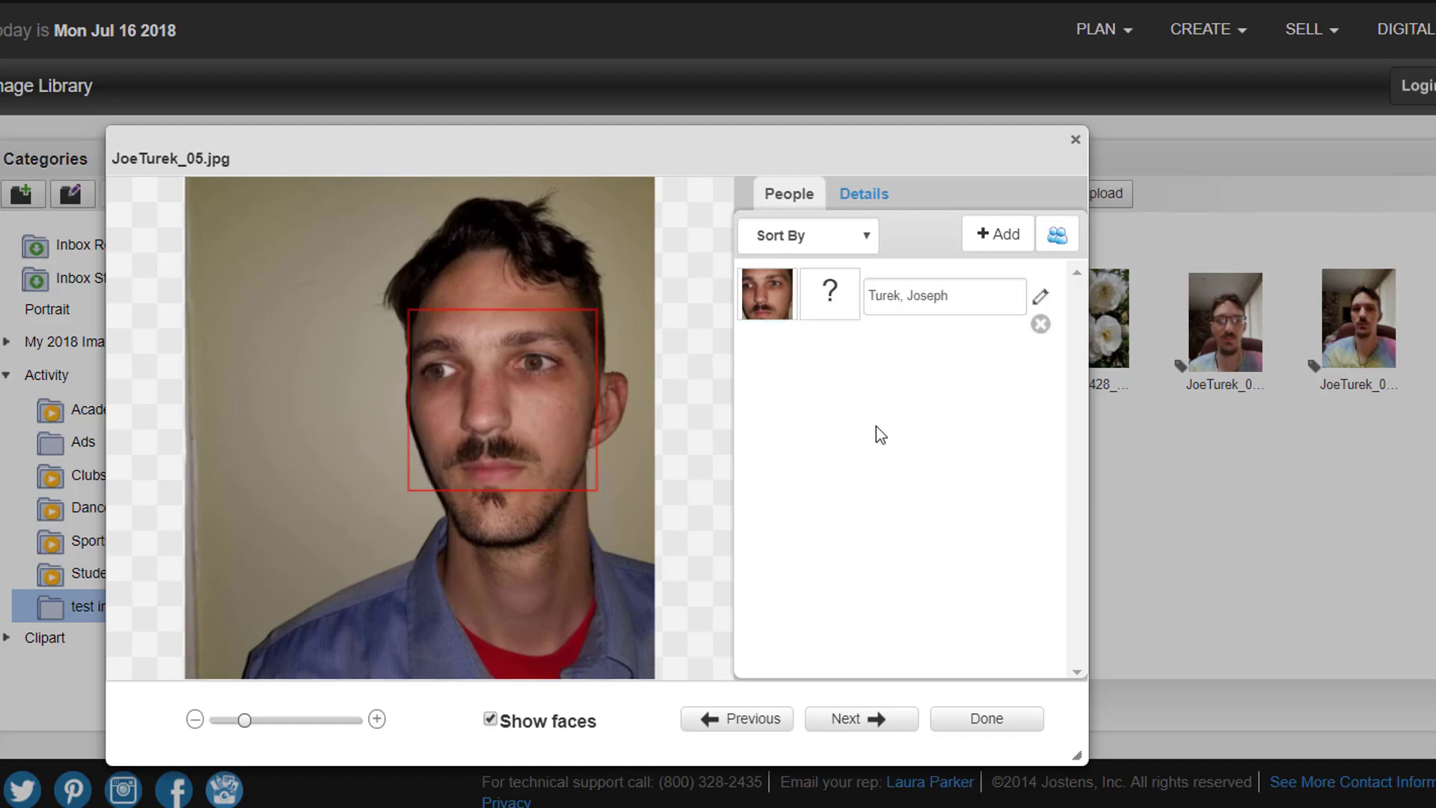
Step: Go to the fourth portrait, frame the face from forehead to chin, tag it with the existing adviser's name, and finish tagging
{"action": "left_click", "coordinate": [769, 722]}
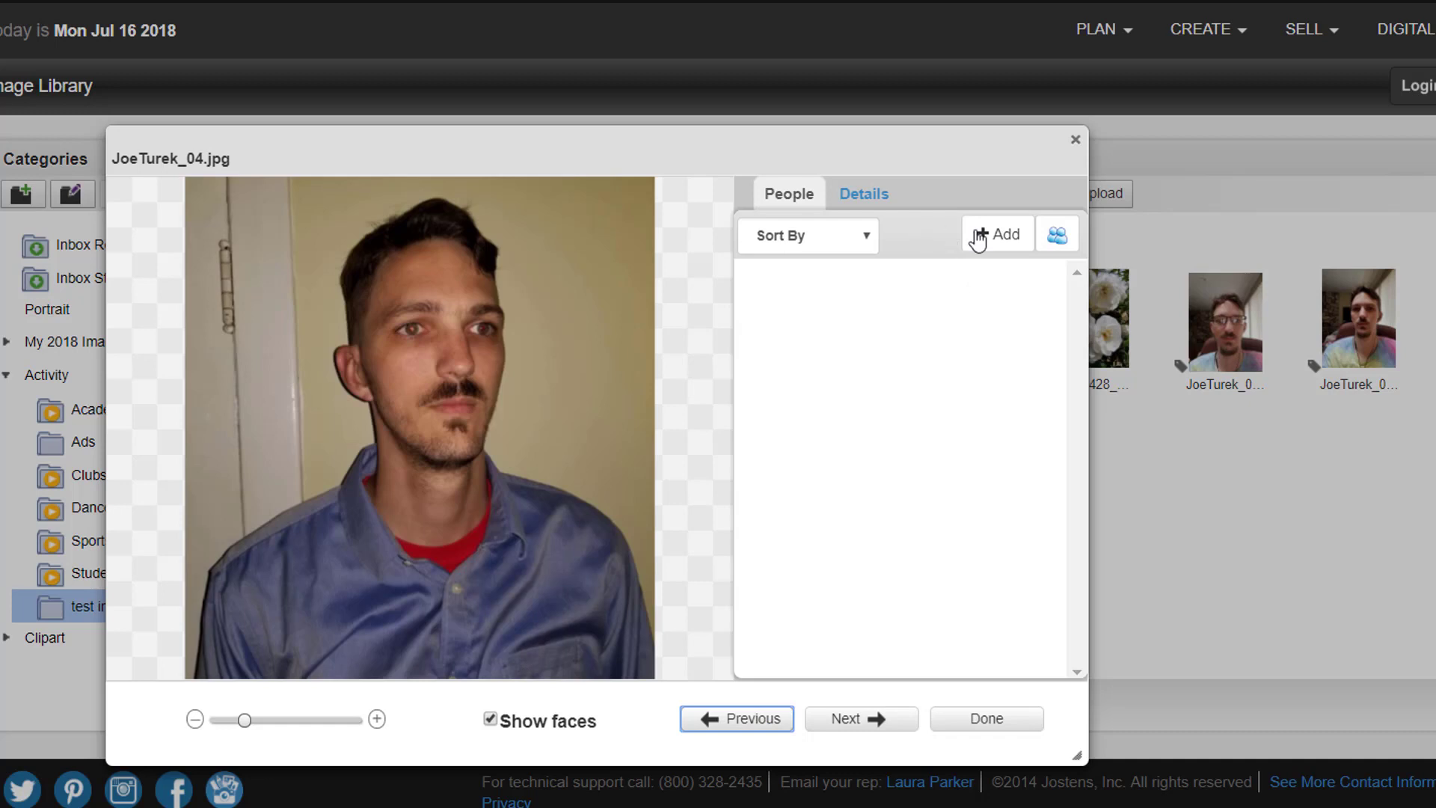
{"action": "left_click", "coordinate": [1057, 236]}
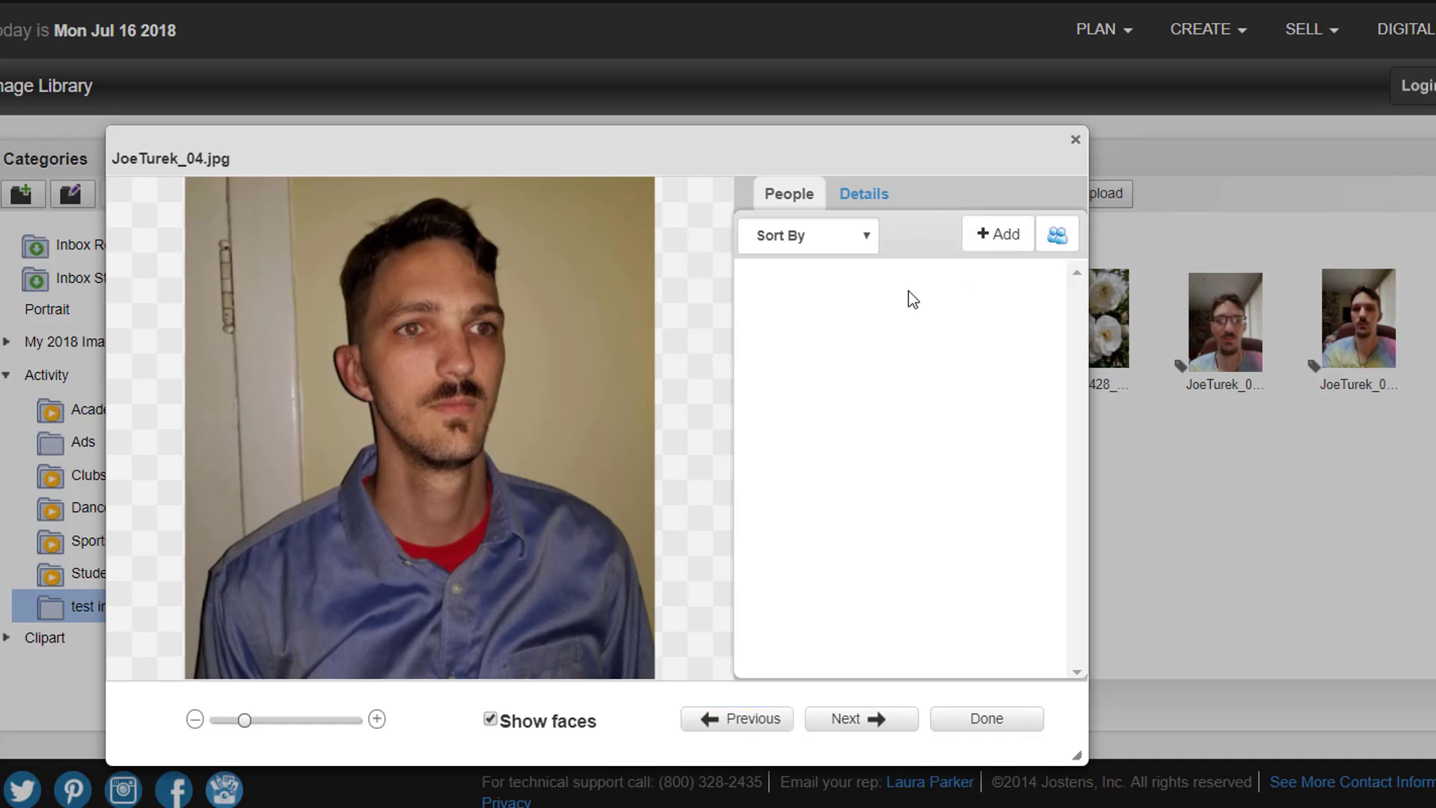
{"action": "left_click", "coordinate": [398, 392]}
{"action": "left_click_drag", "start_coordinate": [398, 392], "coordinate": [528, 442]}
{"action": "left_click", "coordinate": [989, 295]}
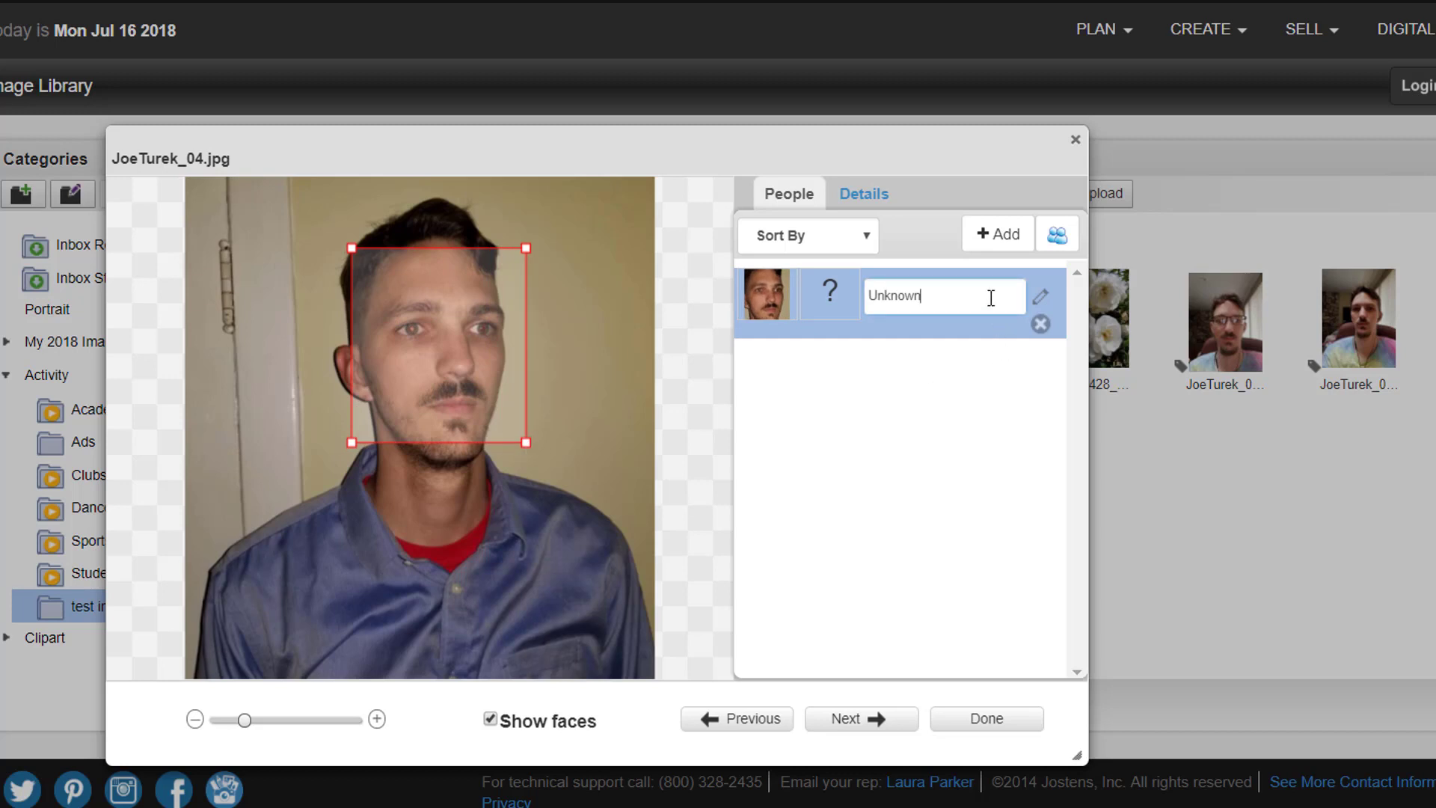
{"action": "left_click", "coordinate": [912, 424]}
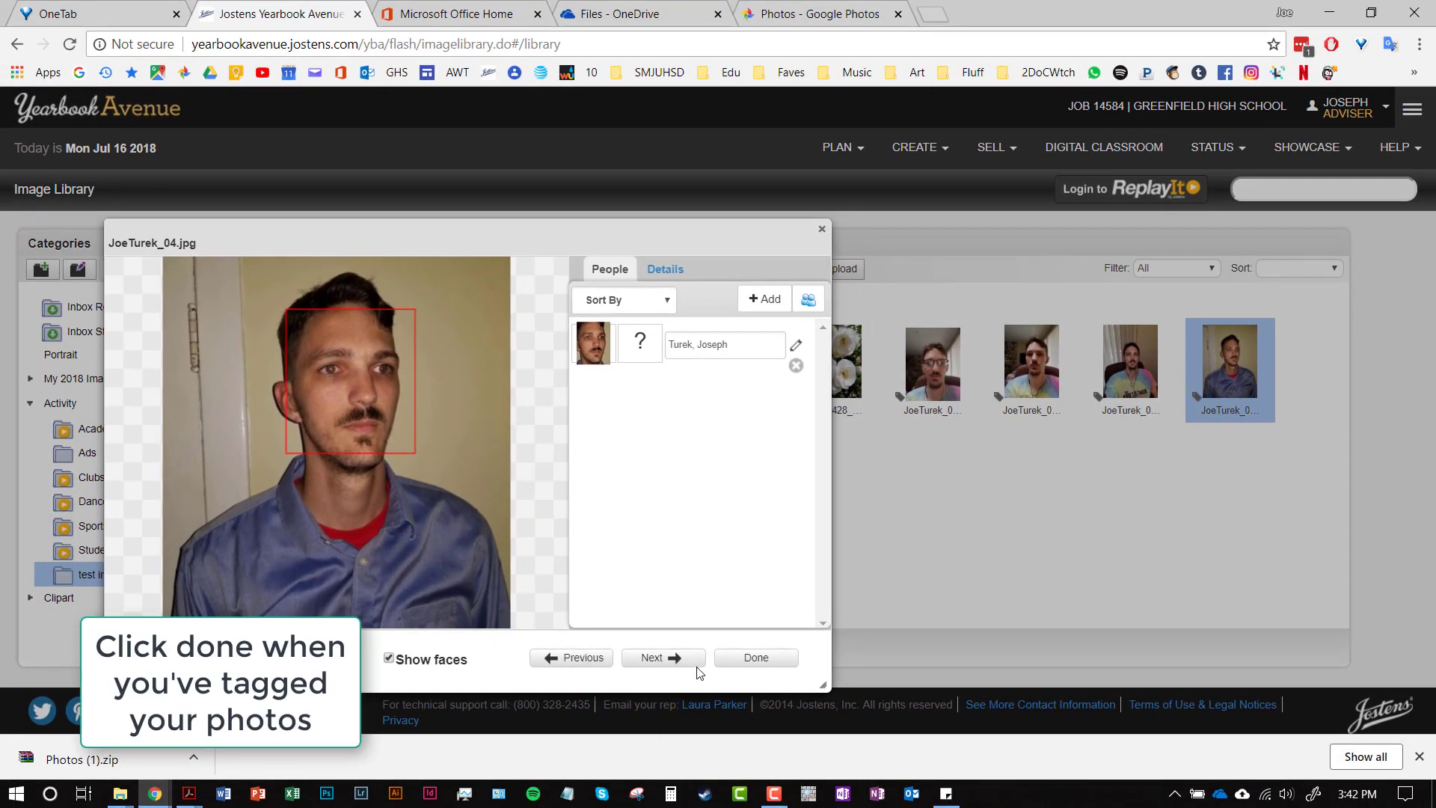
{"action": "left_click", "coordinate": [751, 661]}
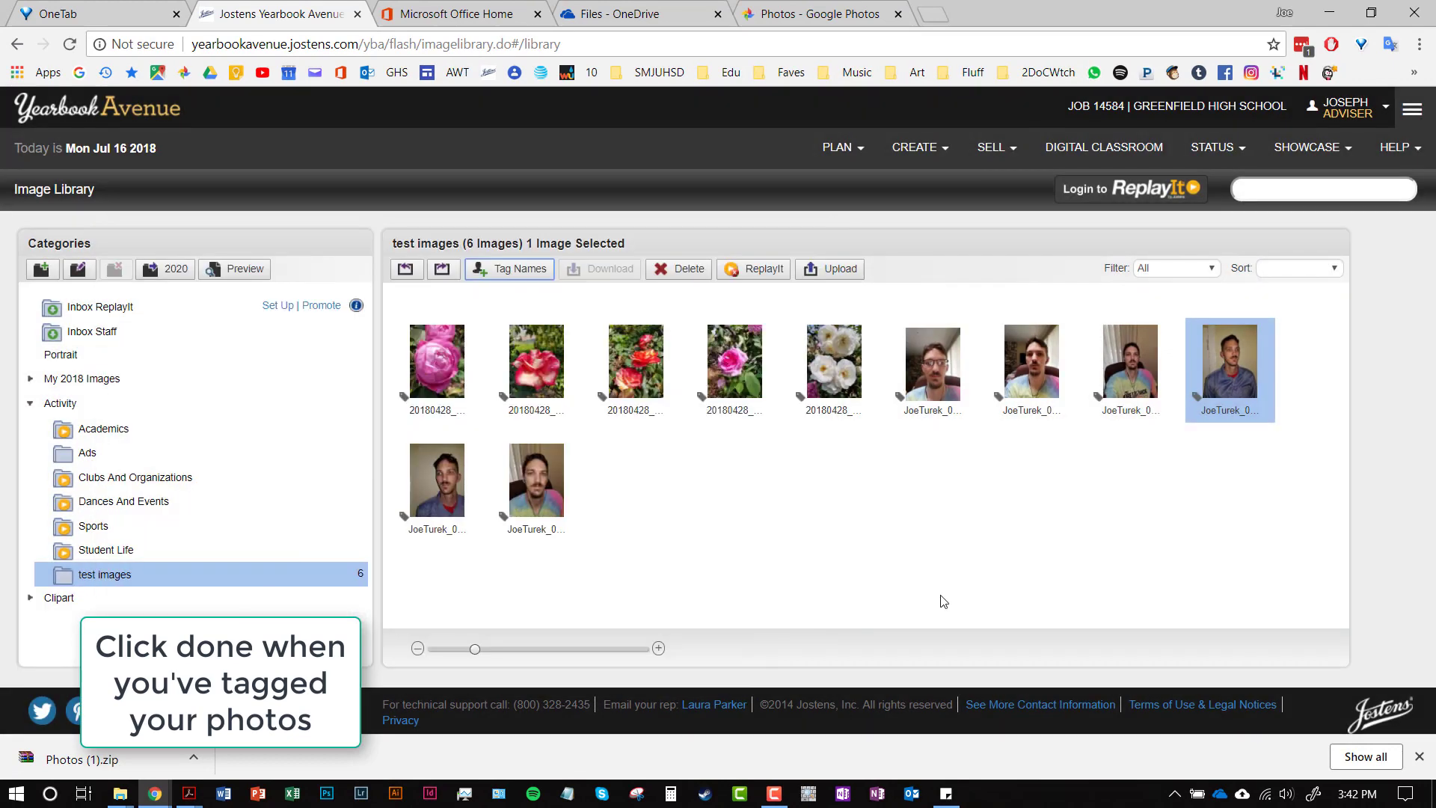
Step: View the people tags in the image details of the second and sixth portraits, closing each one
{"action": "left_click", "coordinate": [1038, 389]}
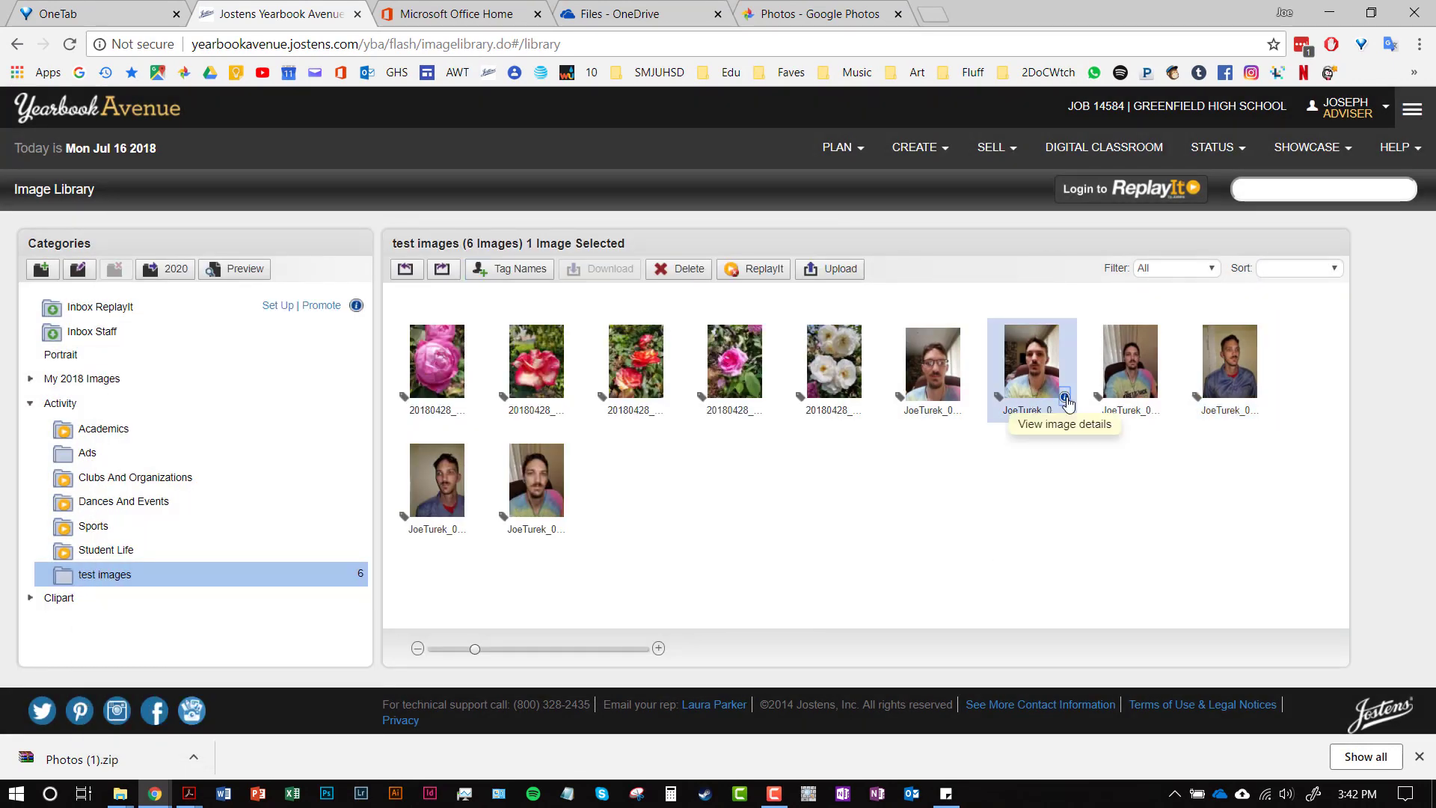
{"action": "left_click", "coordinate": [1063, 397]}
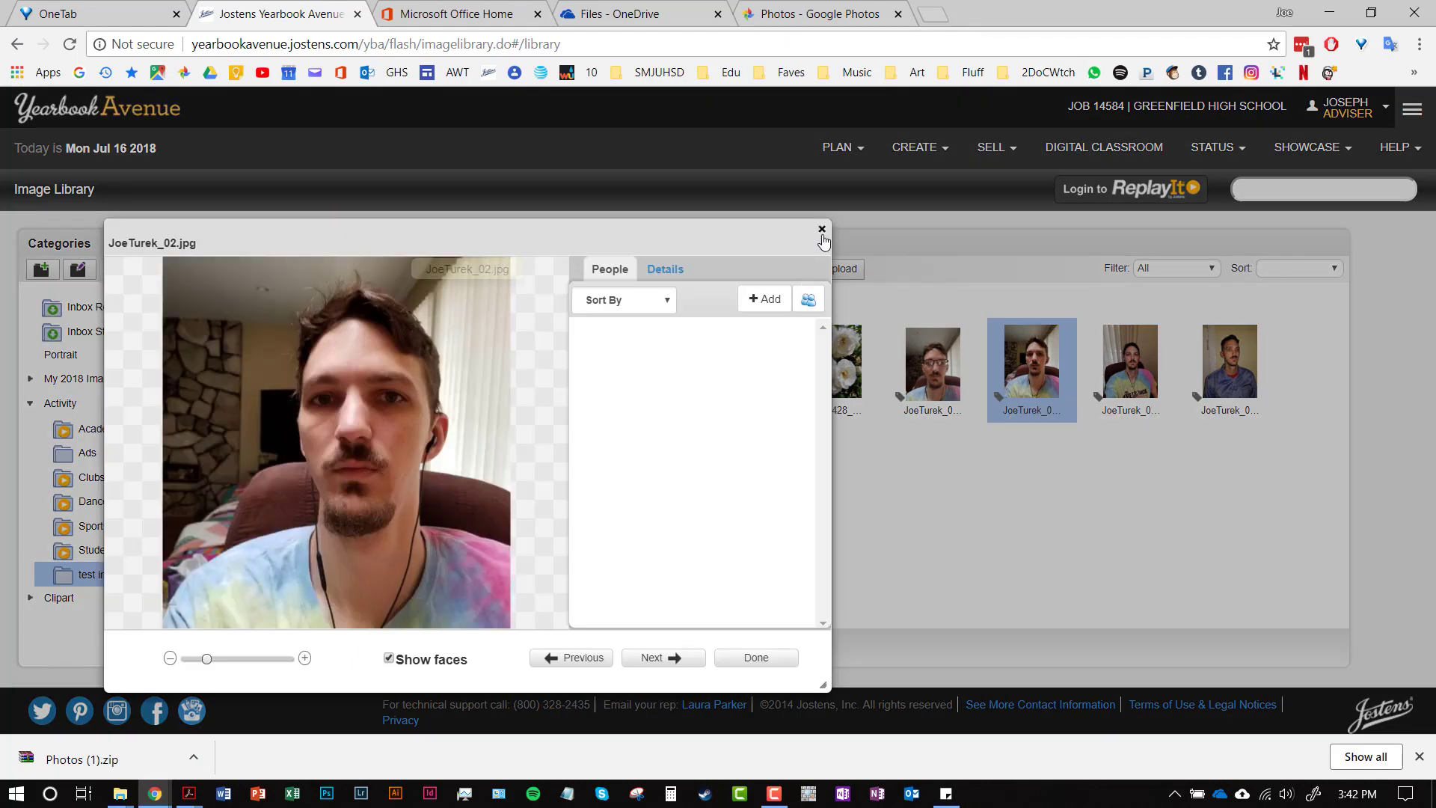
{"action": "left_click", "coordinate": [823, 229]}
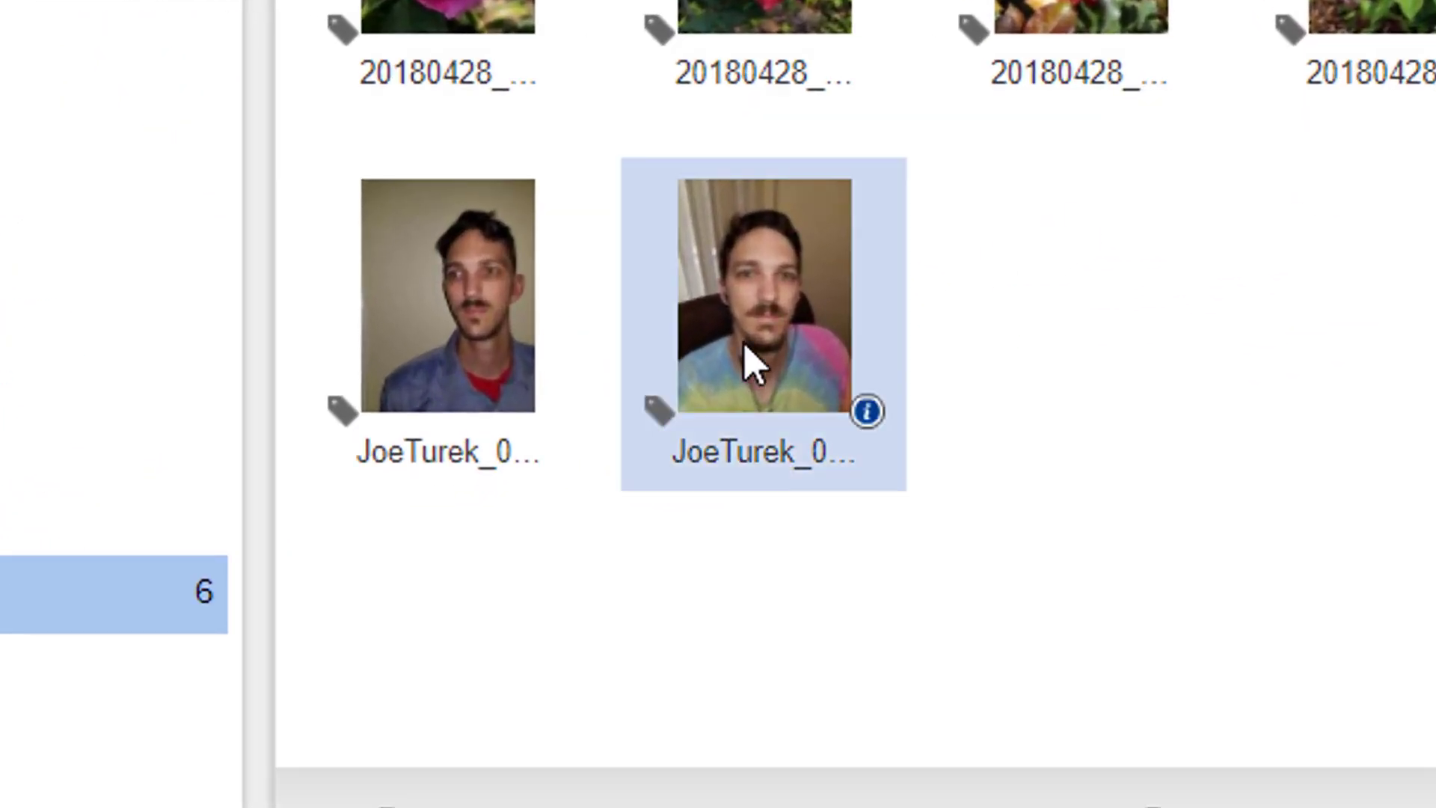
{"action": "left_click", "coordinate": [868, 412]}
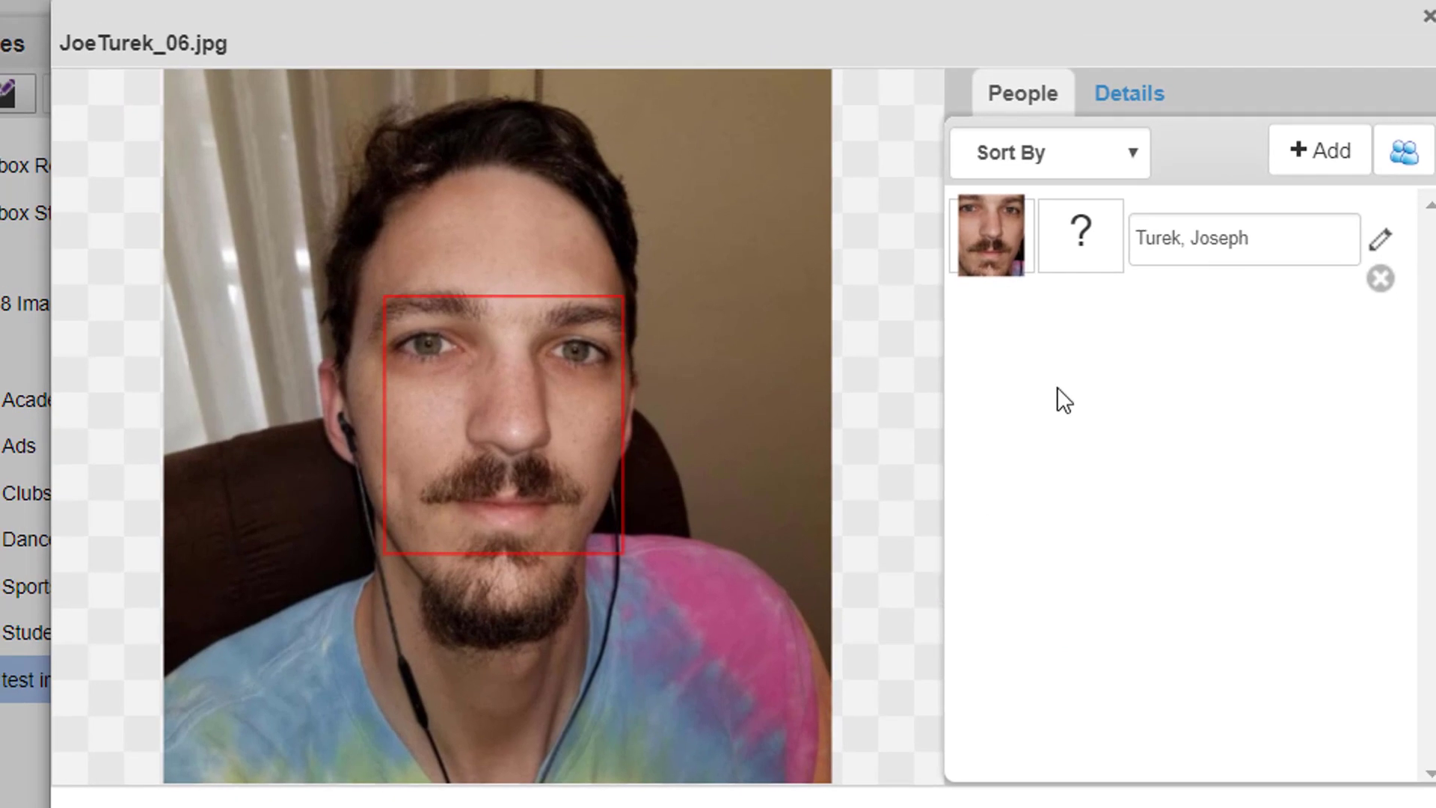
{"action": "left_click", "coordinate": [1428, 16]}
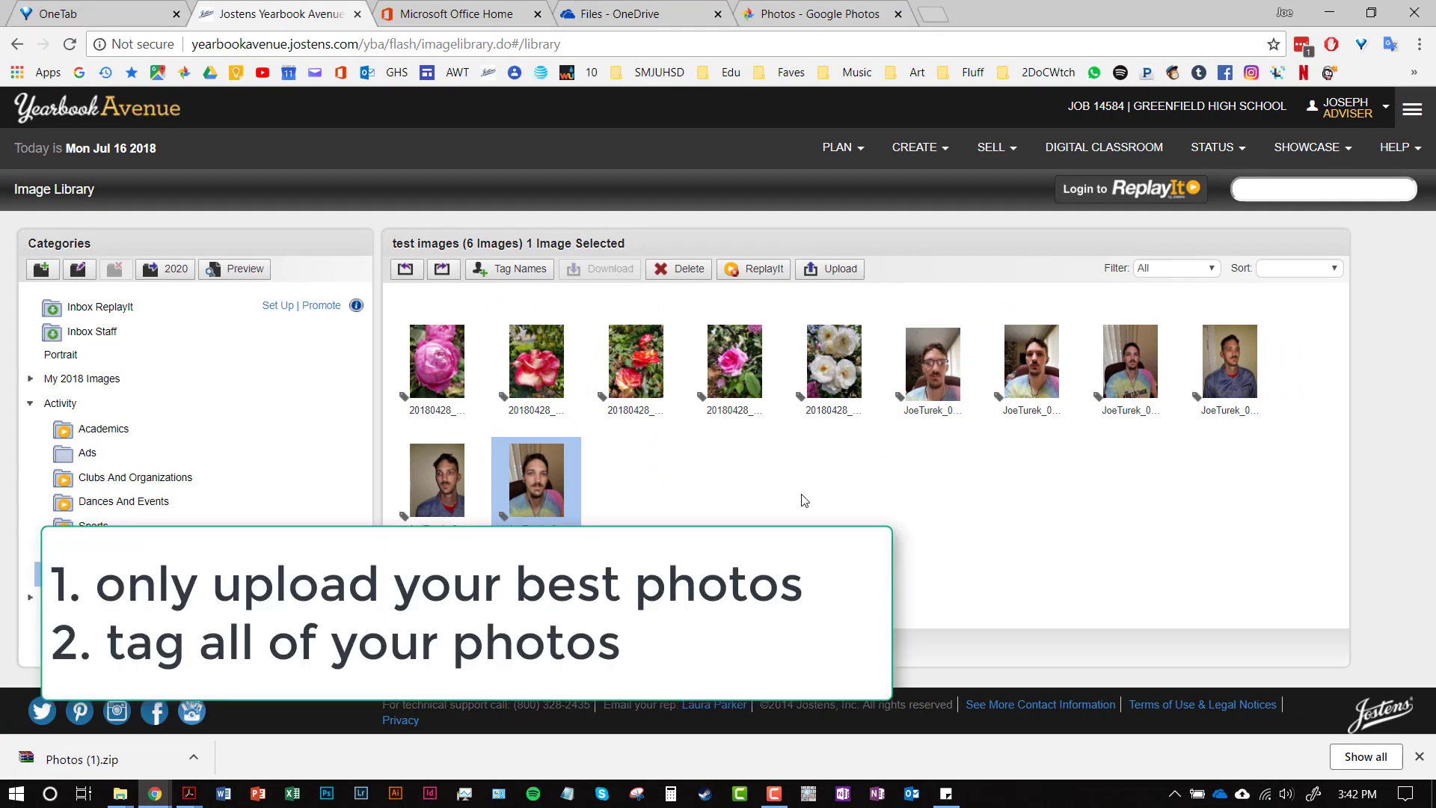
{"action": "mouse_move", "coordinate": [546, 505]}
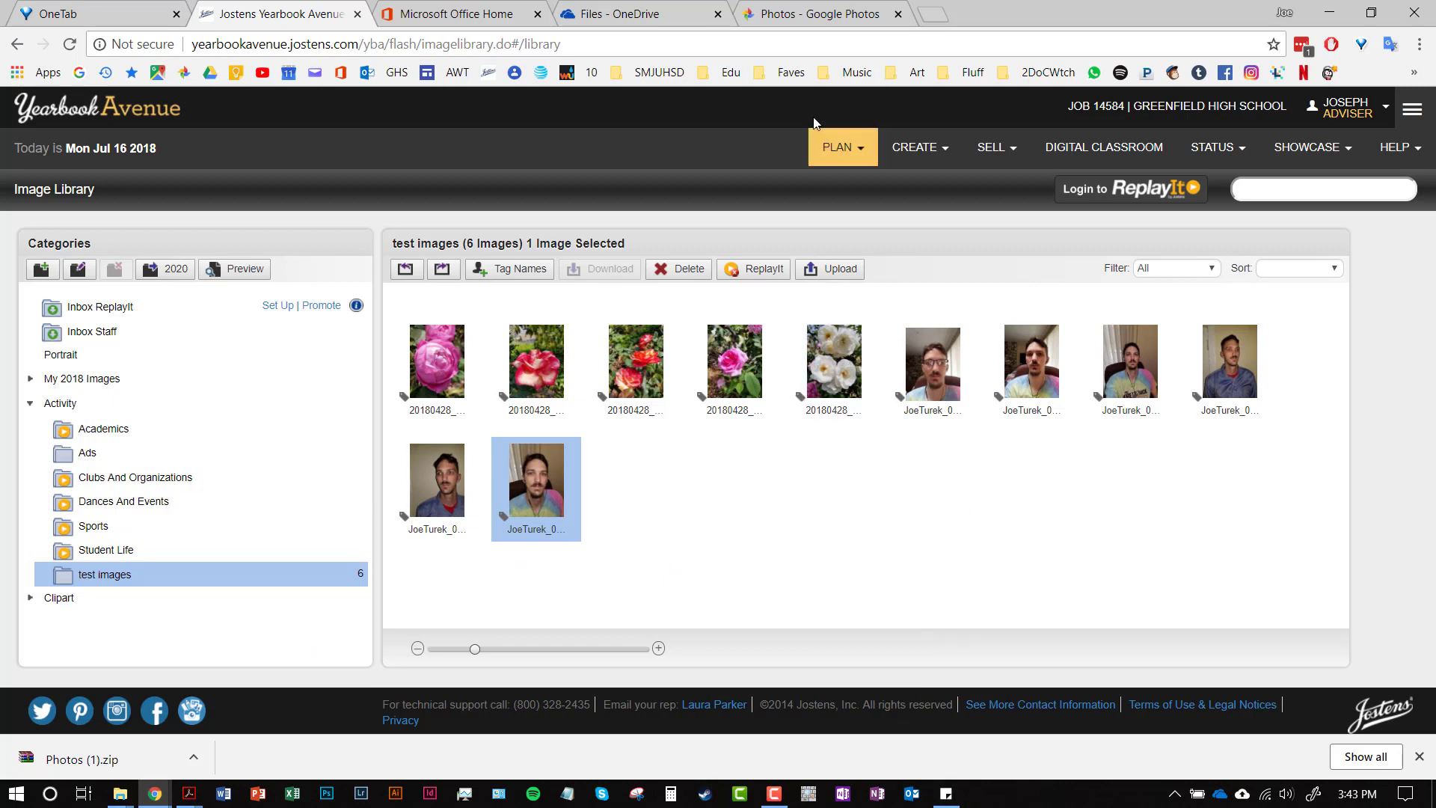
Step: Open the Coverage Report, view the yearbook details of the second person listed, and close them
{"action": "left_click", "coordinate": [932, 153]}
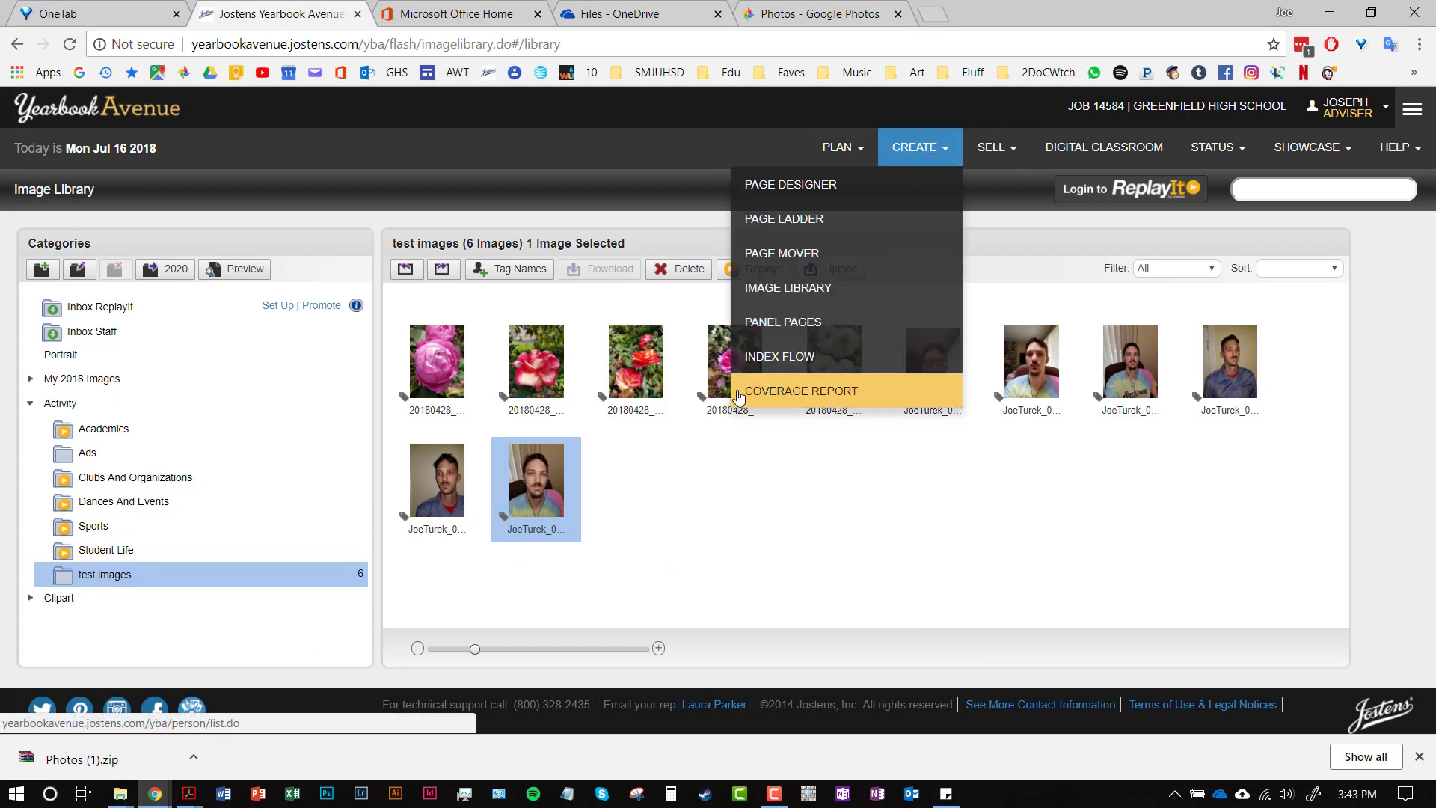
{"action": "left_click", "coordinate": [838, 396]}
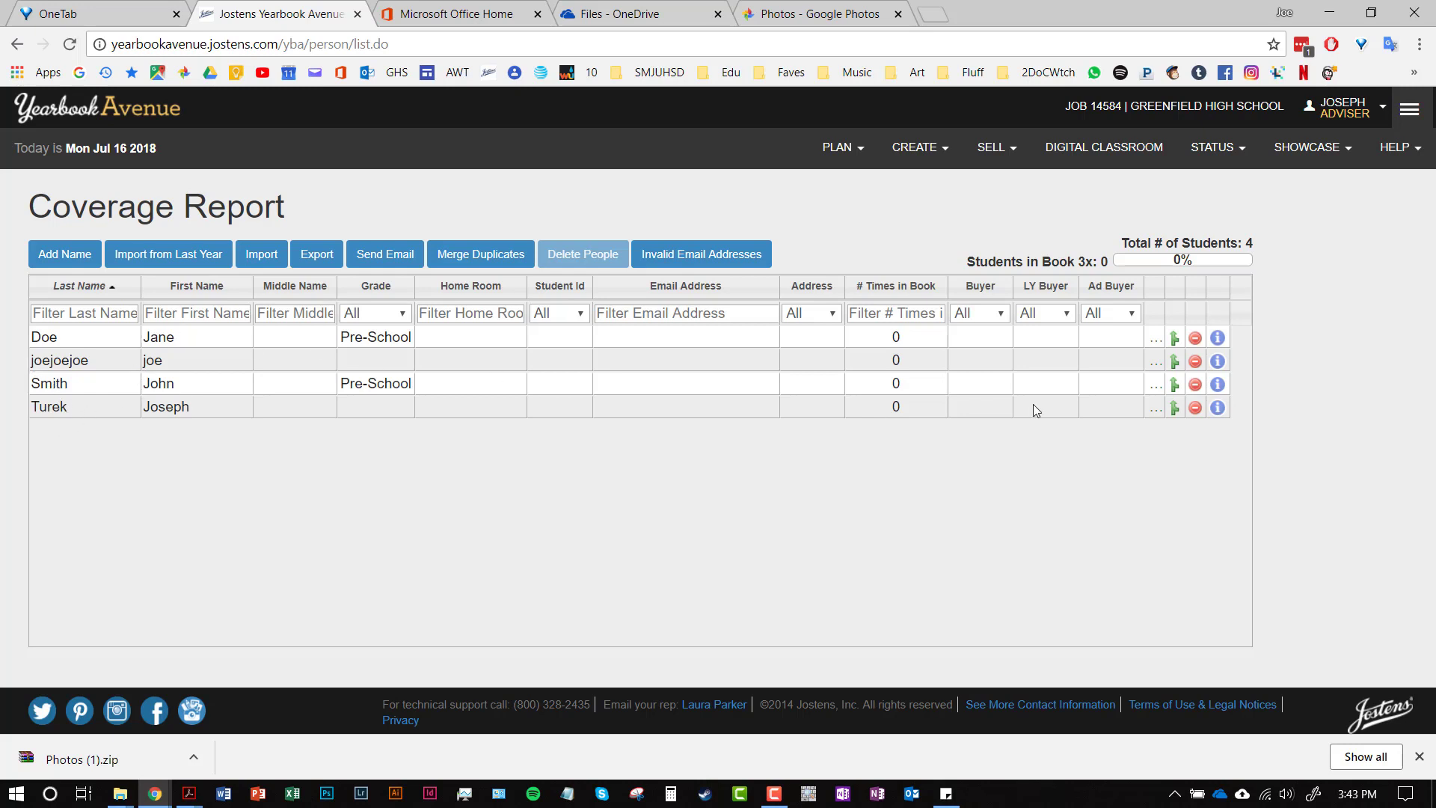
{"action": "left_click", "coordinate": [1218, 361]}
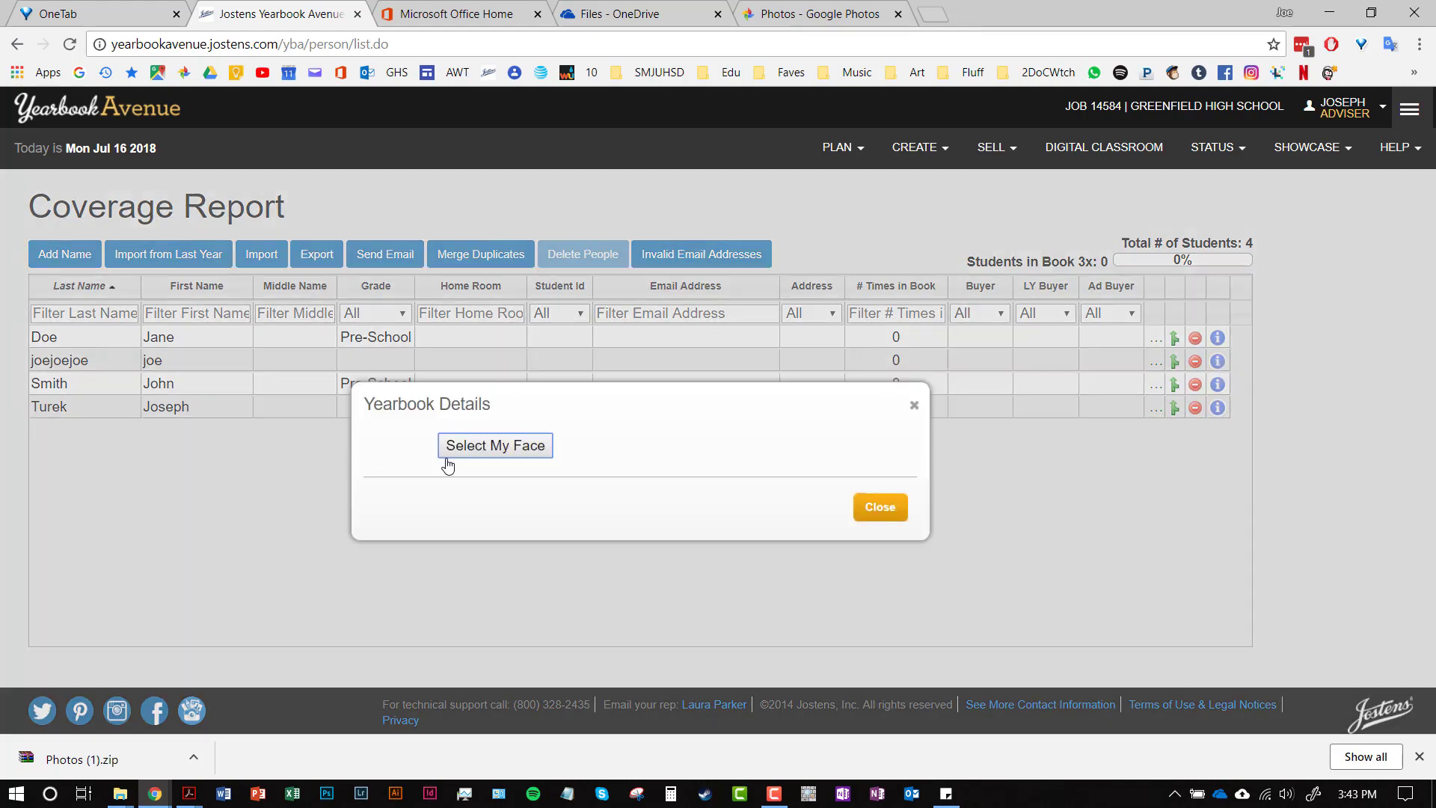
{"action": "left_click", "coordinate": [914, 404]}
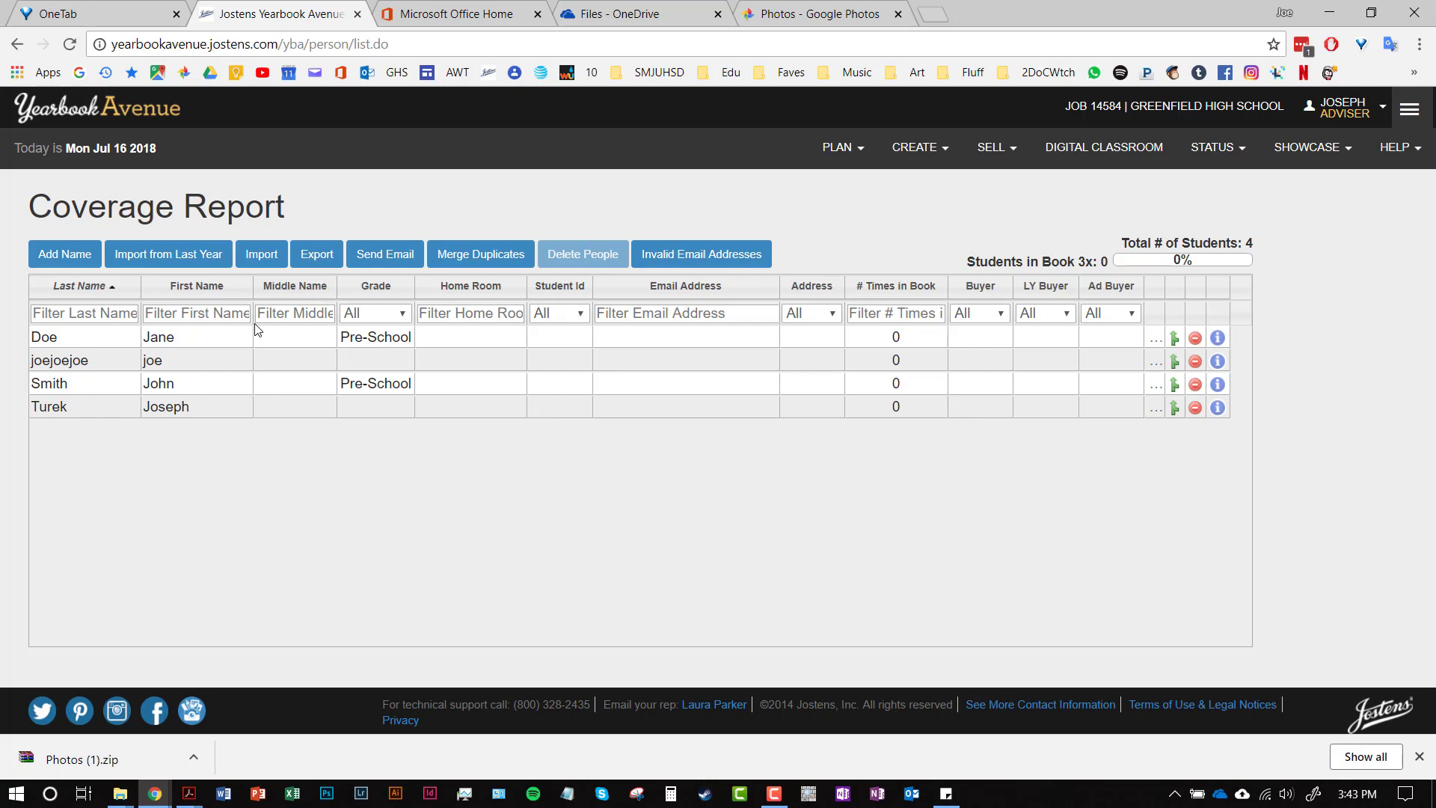
Step: Return to the Image Library and show the test images category under Activity to check the portraits' tag markers
{"action": "left_click", "coordinate": [918, 148]}
{"action": "left_click", "coordinate": [782, 288]}
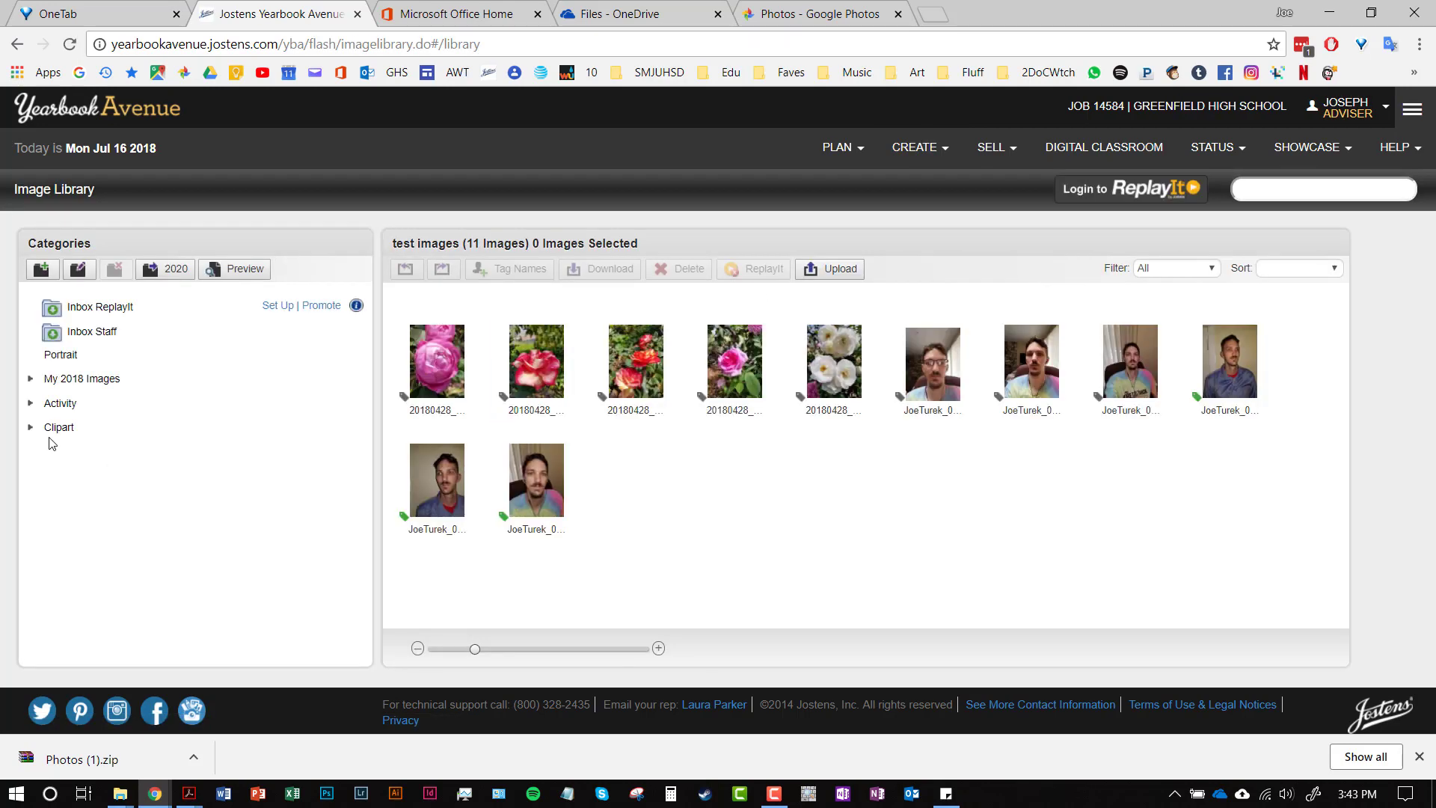
{"action": "left_click", "coordinate": [30, 408]}
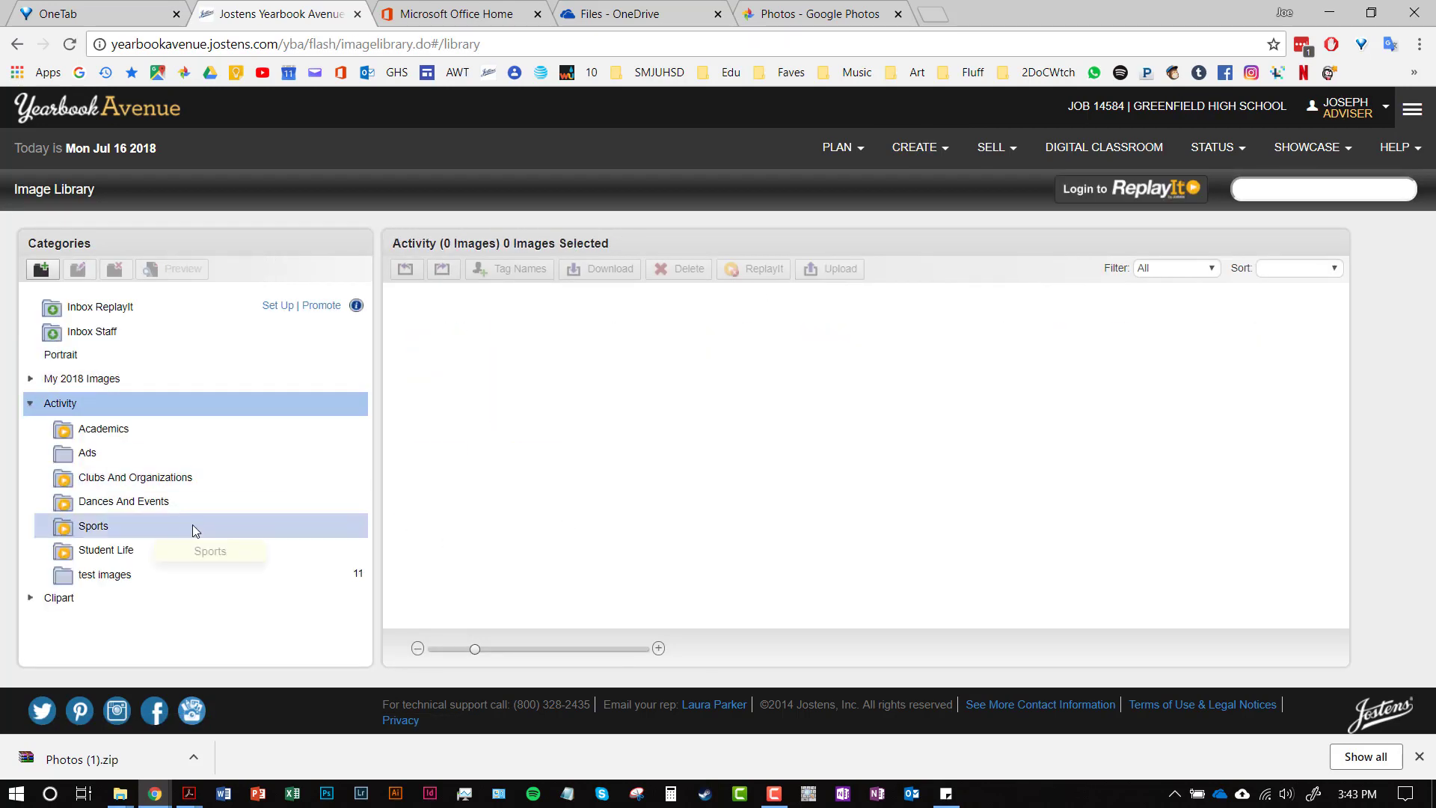
{"action": "left_click", "coordinate": [160, 582]}
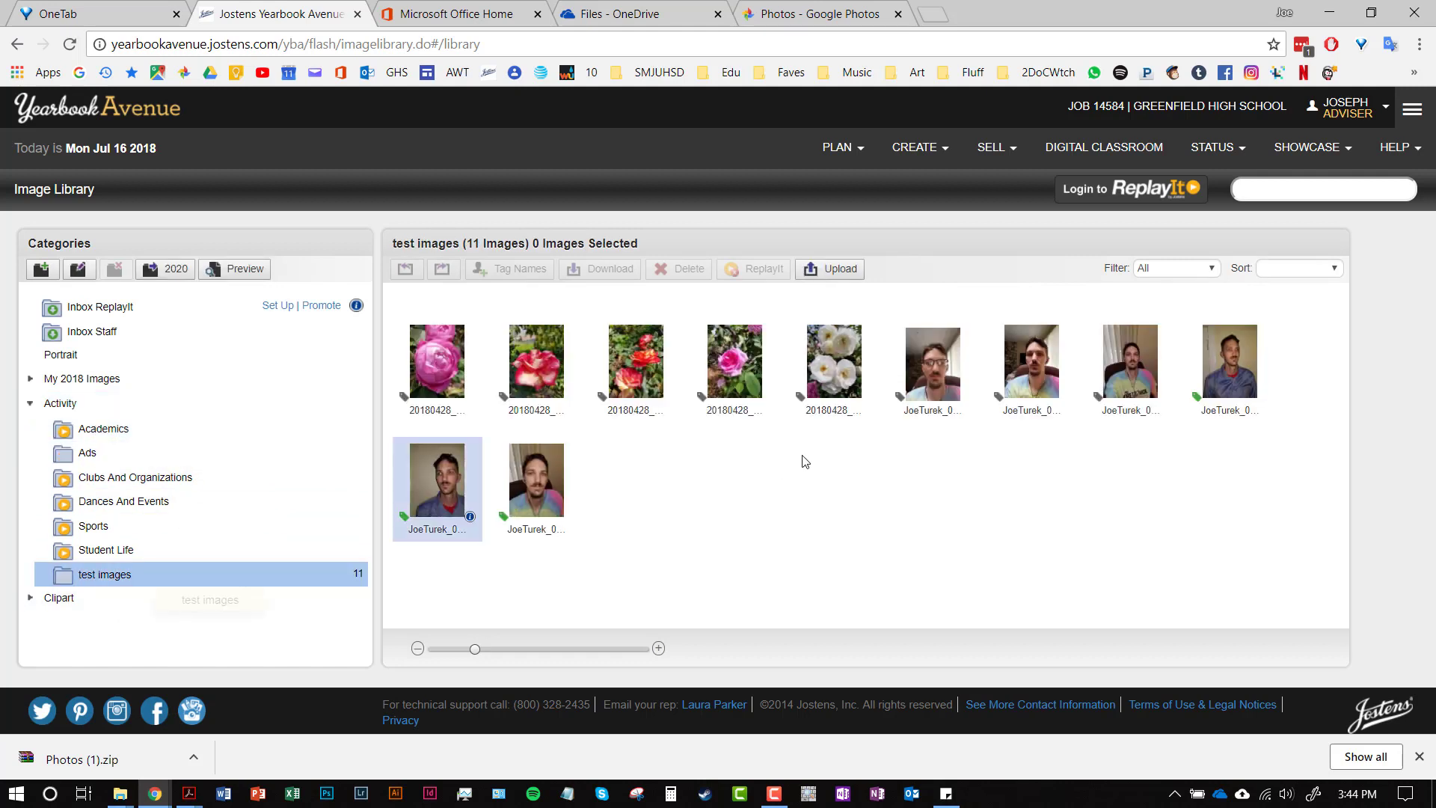